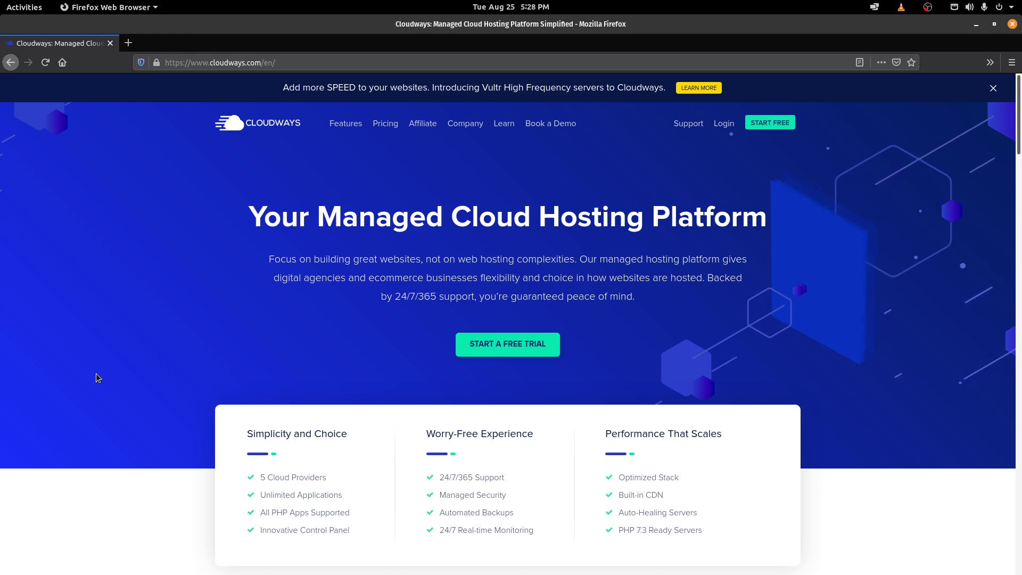
pyautogui.scroll(-1, 74, 236)
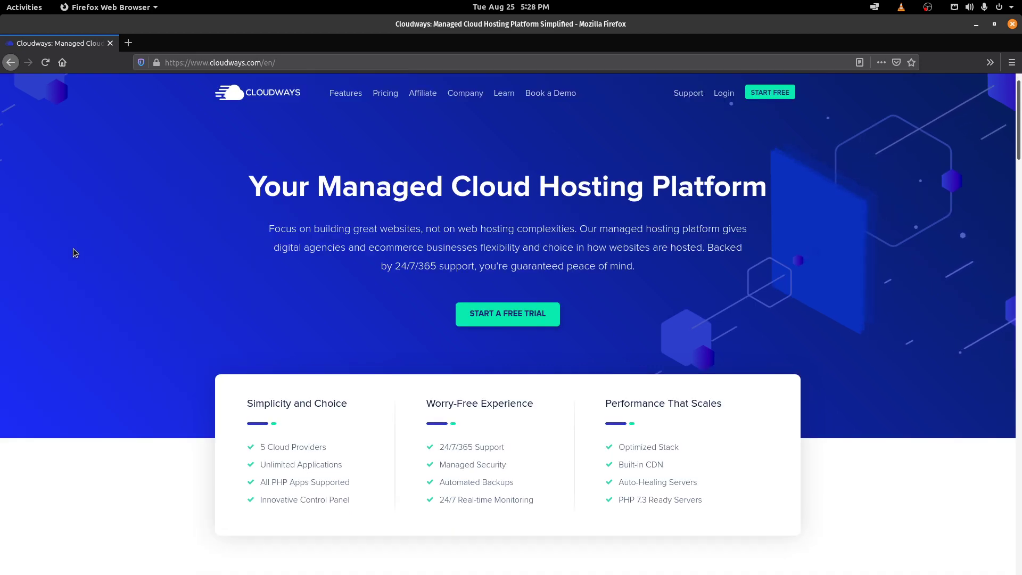
pyautogui.scroll(-3, 72, 248)
pyautogui.scroll(-3, 57, 257)
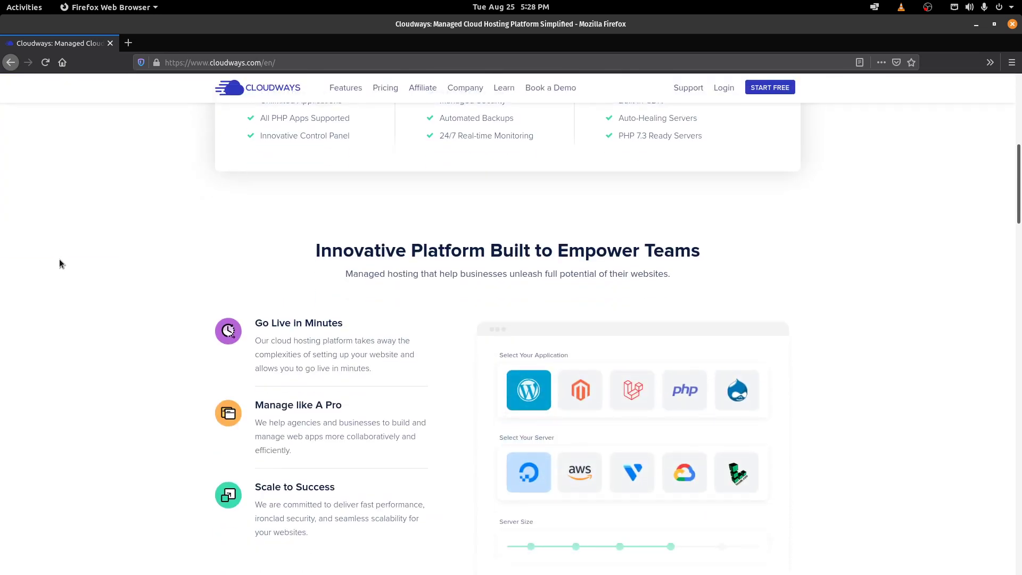
pyautogui.scroll(-2, 62, 257)
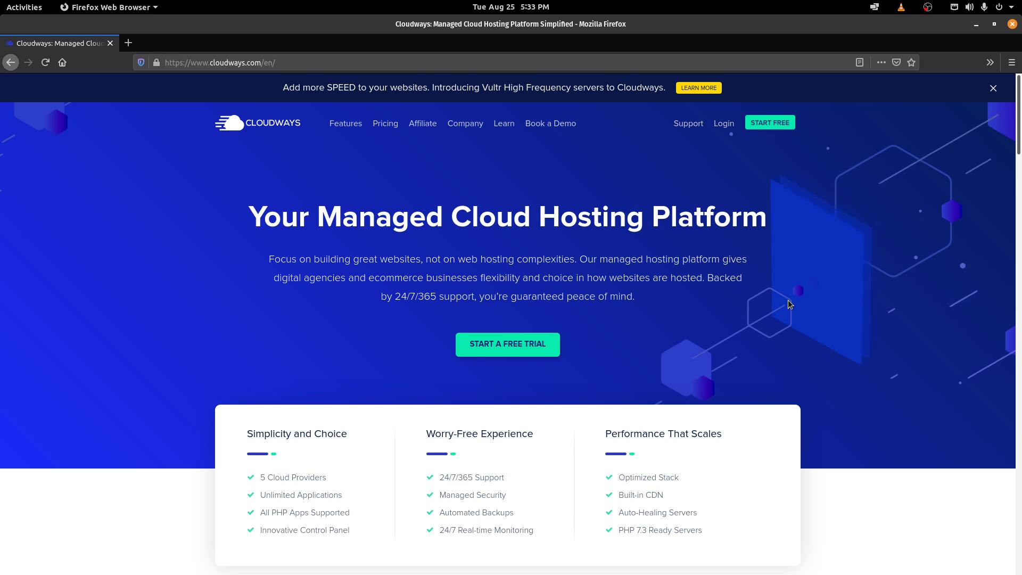
# Start a free signup and enter the first name, last name, e-mail address and password
pyautogui.click(774, 124)
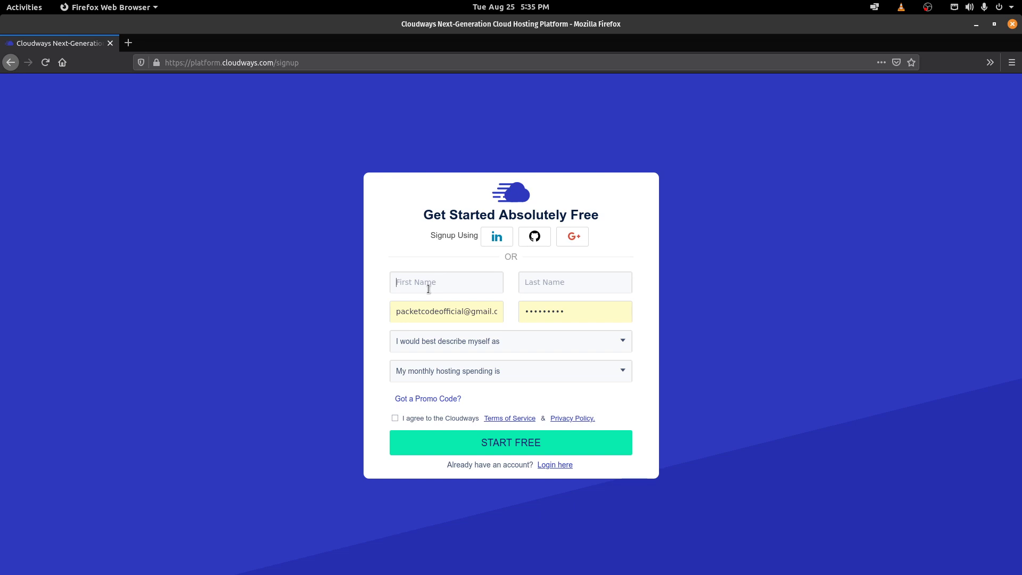
pyautogui.click(555, 274)
pyautogui.click(443, 310)
pyautogui.hotkey('ctrl', 'a')
pyautogui.press('BackSpace')
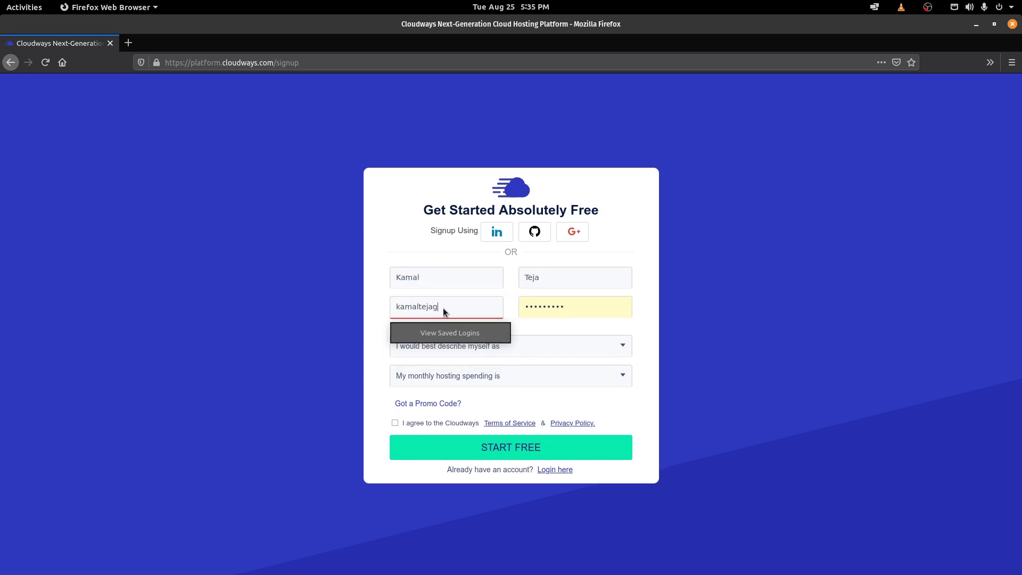
pyautogui.click(581, 307)
pyautogui.hotkey('ctrl', 'a')
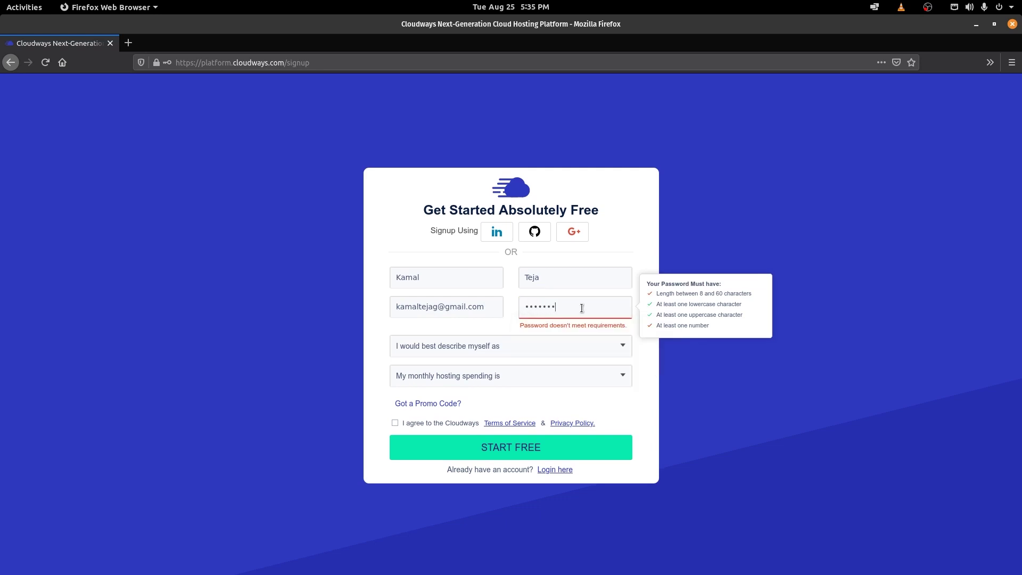
# Choose Freelance Developer/Designer and $0 - $50 spending, accept the terms, submit, and decline saving the login
pyautogui.click(452, 345)
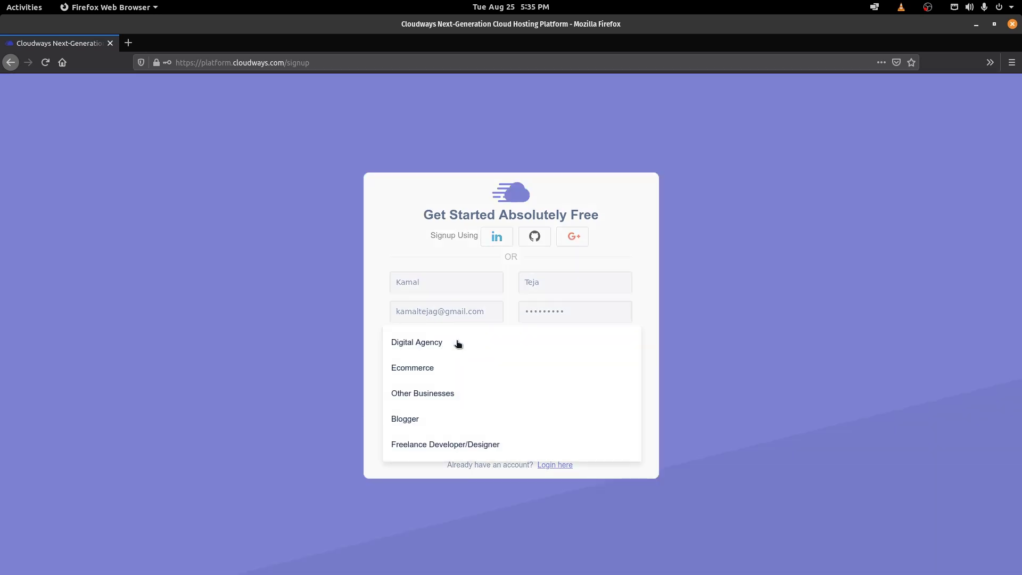
pyautogui.click(414, 445)
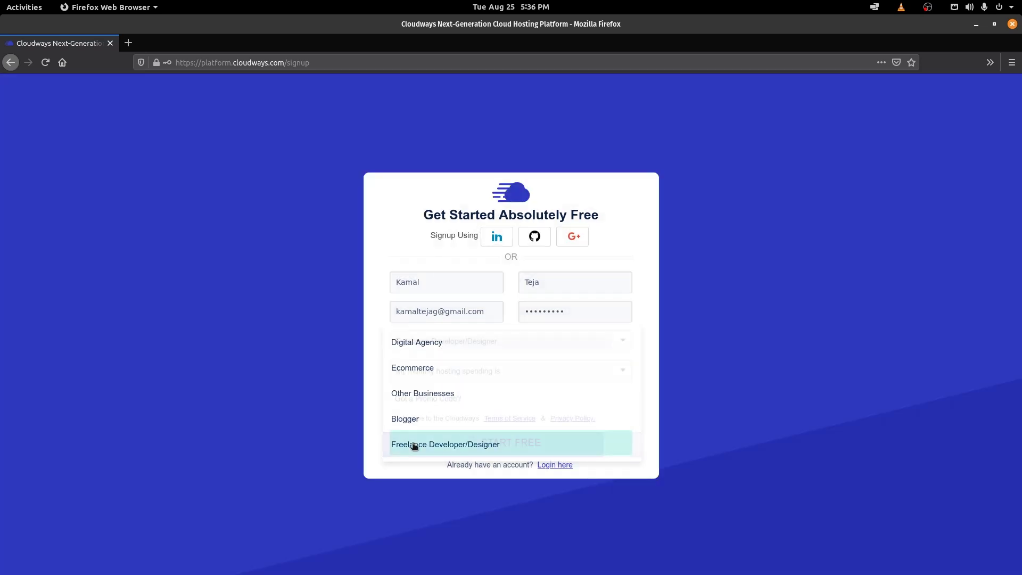
pyautogui.click(433, 371)
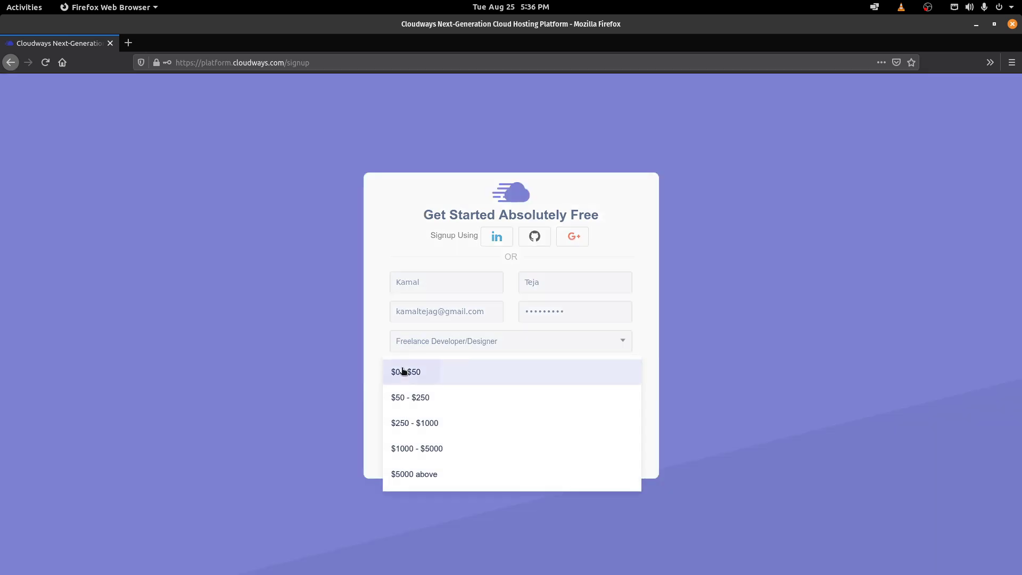
pyautogui.click(403, 371)
pyautogui.click(404, 400)
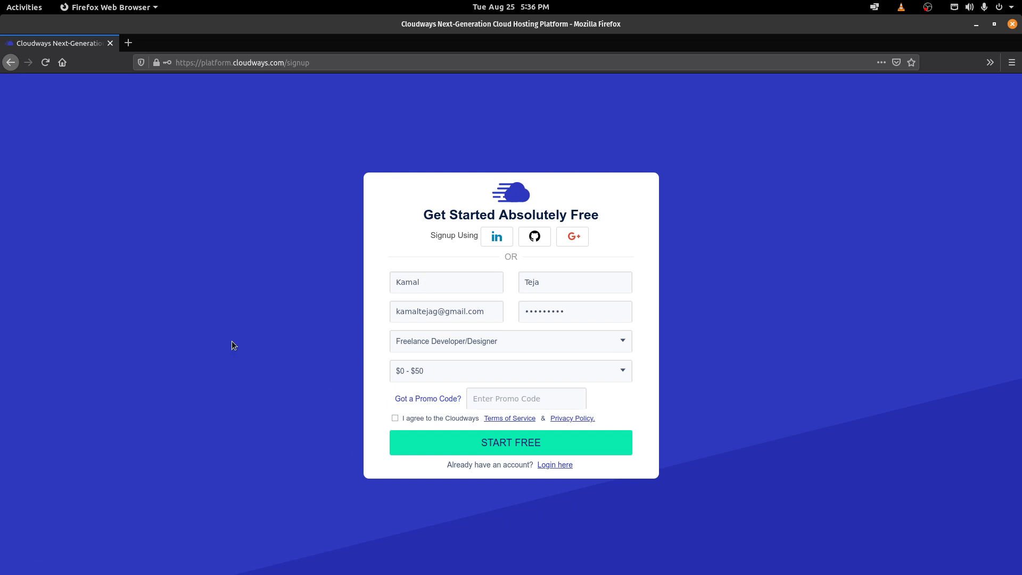
pyautogui.click(395, 419)
pyautogui.click(495, 442)
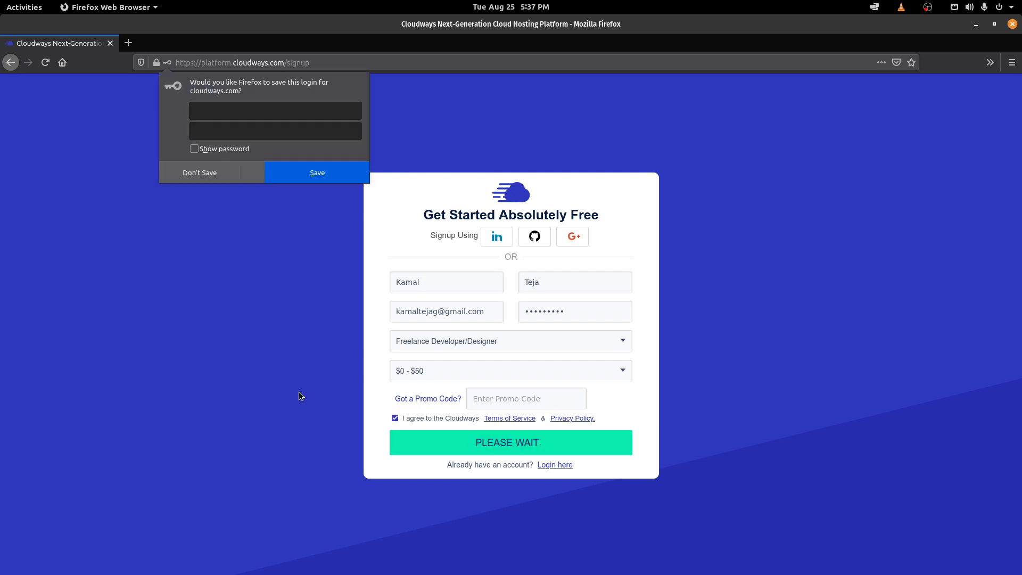
pyautogui.click(212, 177)
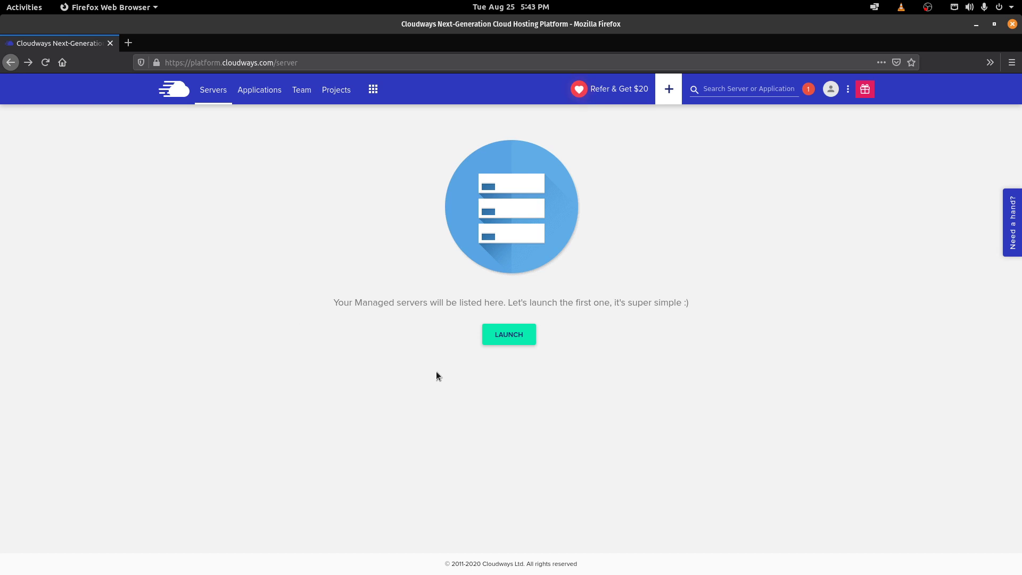
# Start a new server launch and select PHP Custom App as the application
pyautogui.click(519, 334)
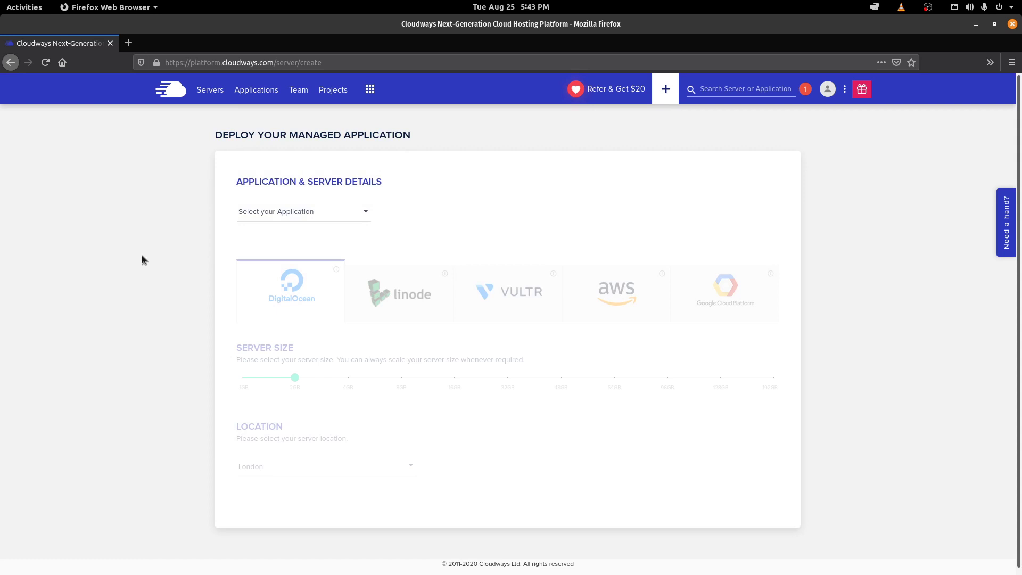
pyautogui.click(297, 218)
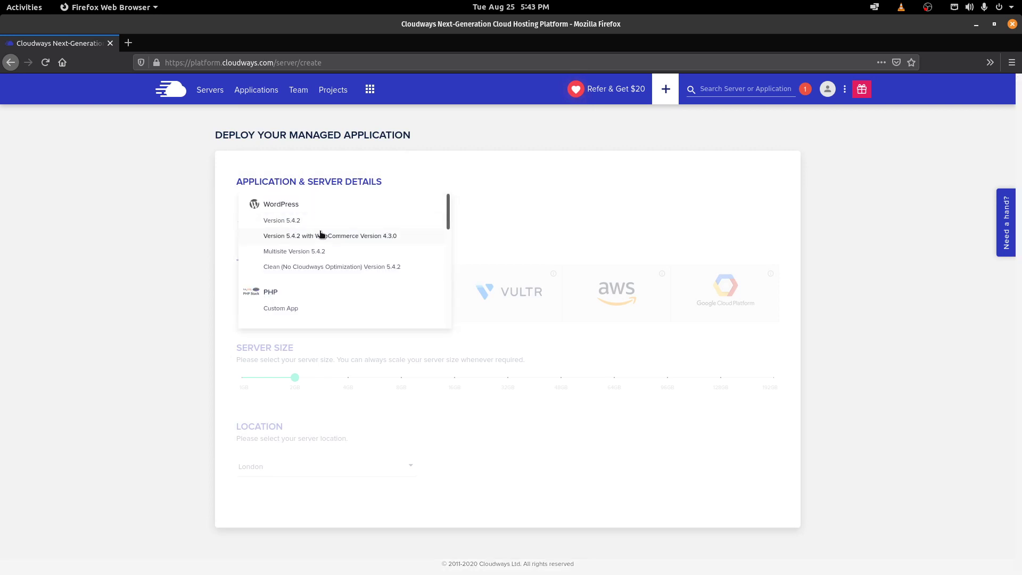
pyautogui.scroll(-3, 320, 235)
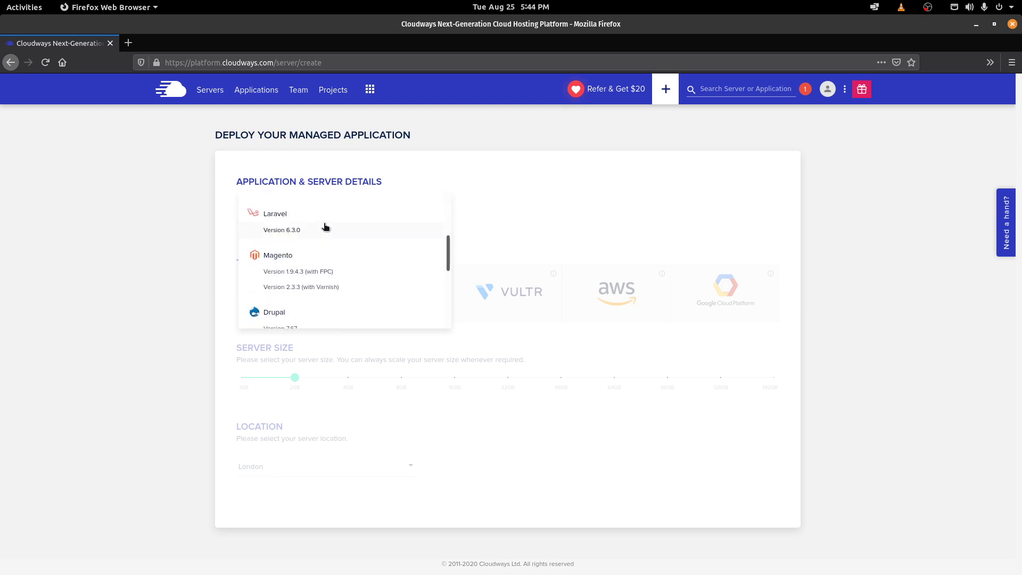
pyautogui.scroll(-3, 360, 267)
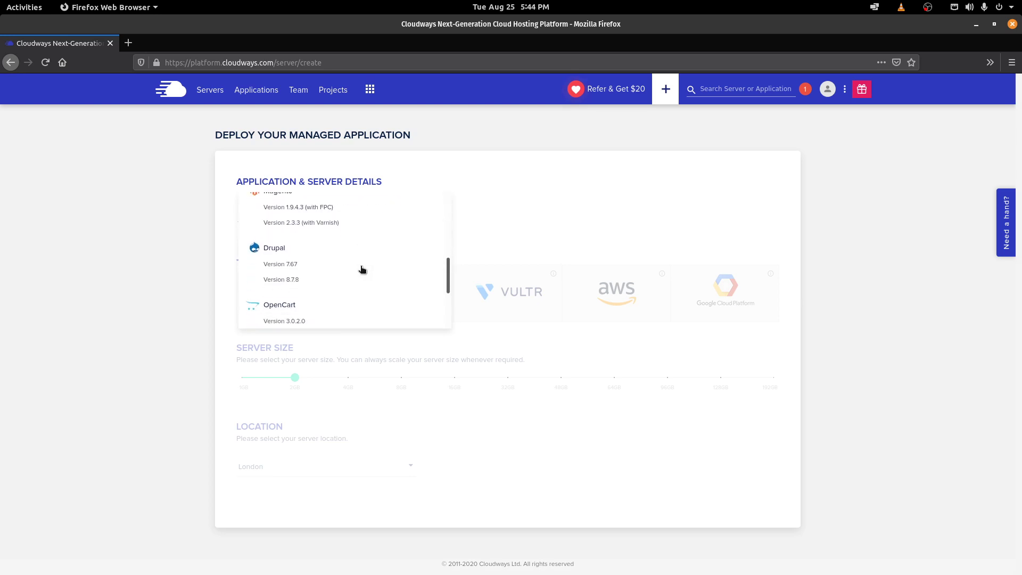
pyautogui.scroll(-1, 361, 267)
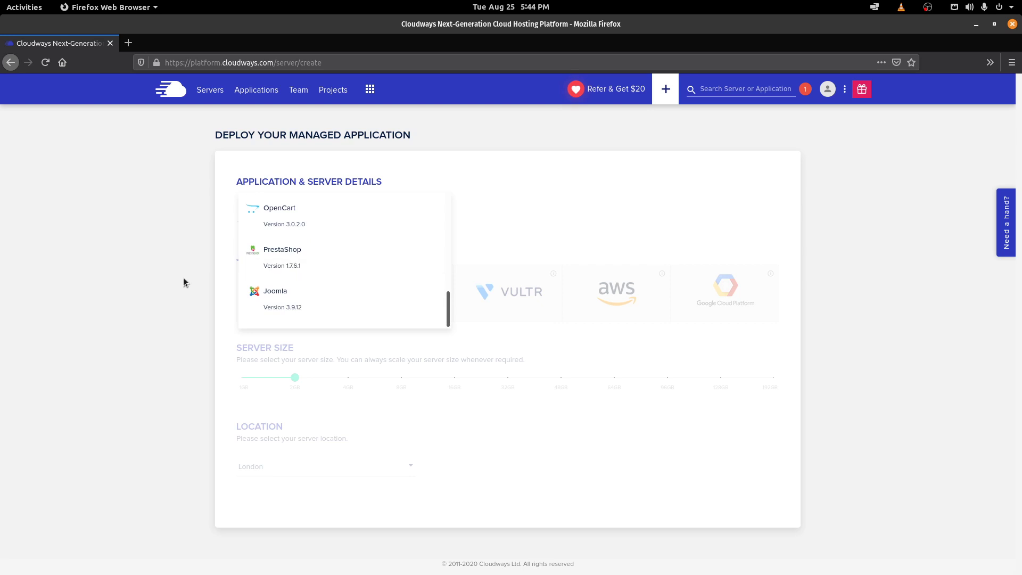
pyautogui.click(230, 244)
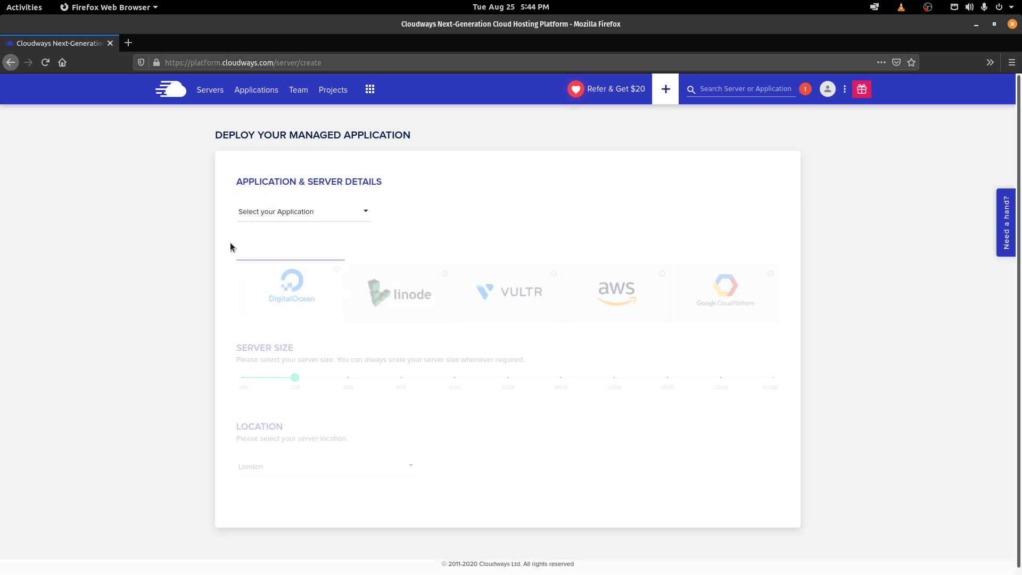
pyautogui.click(282, 215)
pyautogui.scroll(-3, 306, 246)
pyautogui.click(316, 231)
# Name the app Packetcode and the server Youtube, and choose AWS as the provider
pyautogui.click(410, 208)
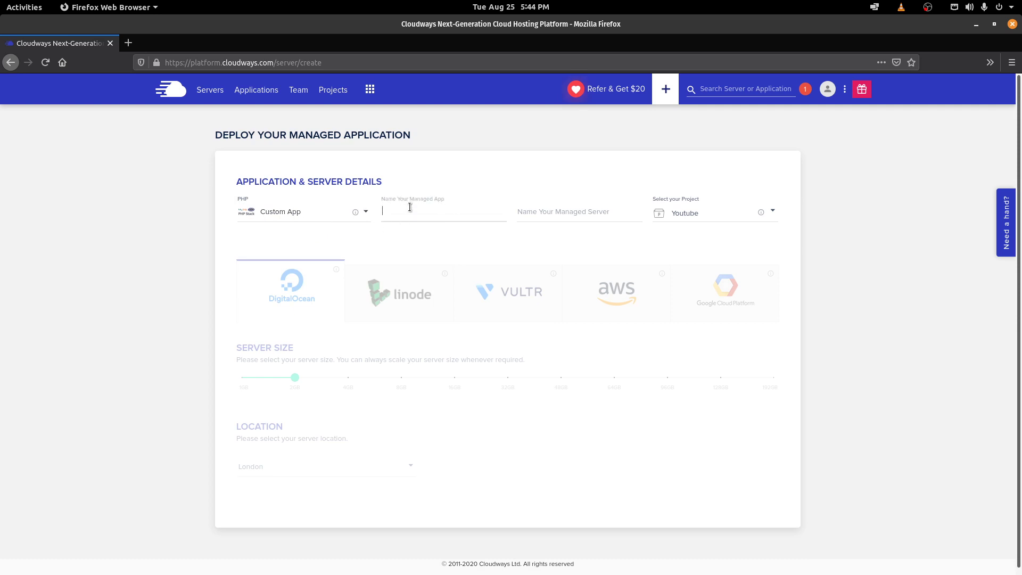
pyautogui.write('Packetcode')
pyautogui.click(590, 208)
pyautogui.write('Youtube')
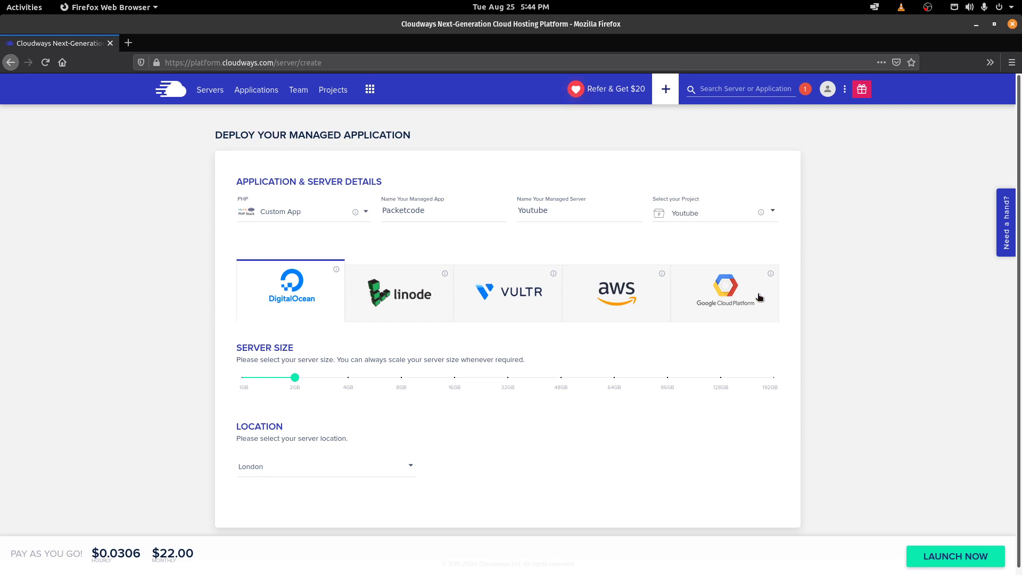
pyautogui.click(642, 305)
# Review the bandwidth and storage settings and set the server location to Asia Pacific - Mumbai
pyautogui.scroll(-3, 152, 373)
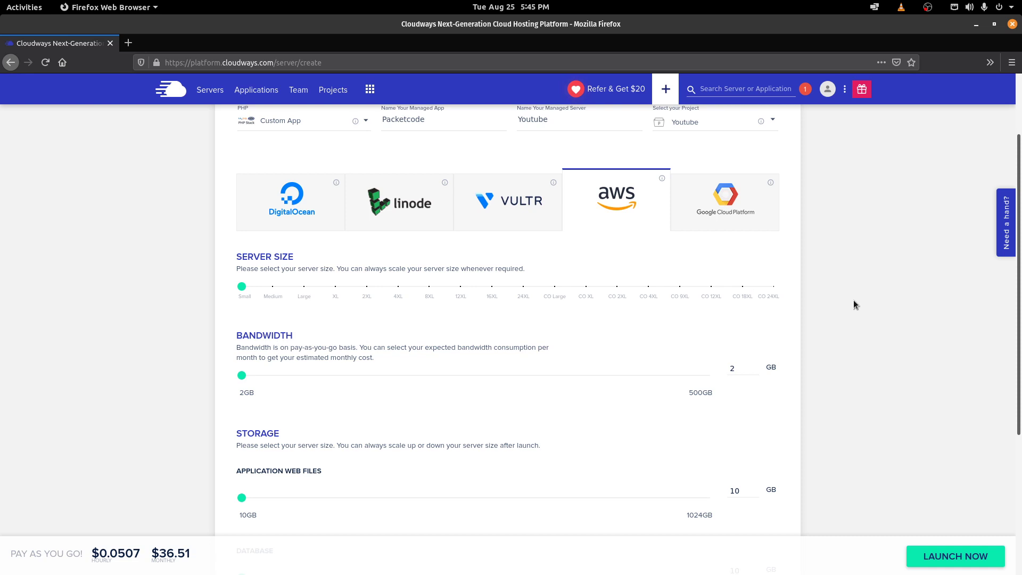
pyautogui.scroll(-3, 268, 309)
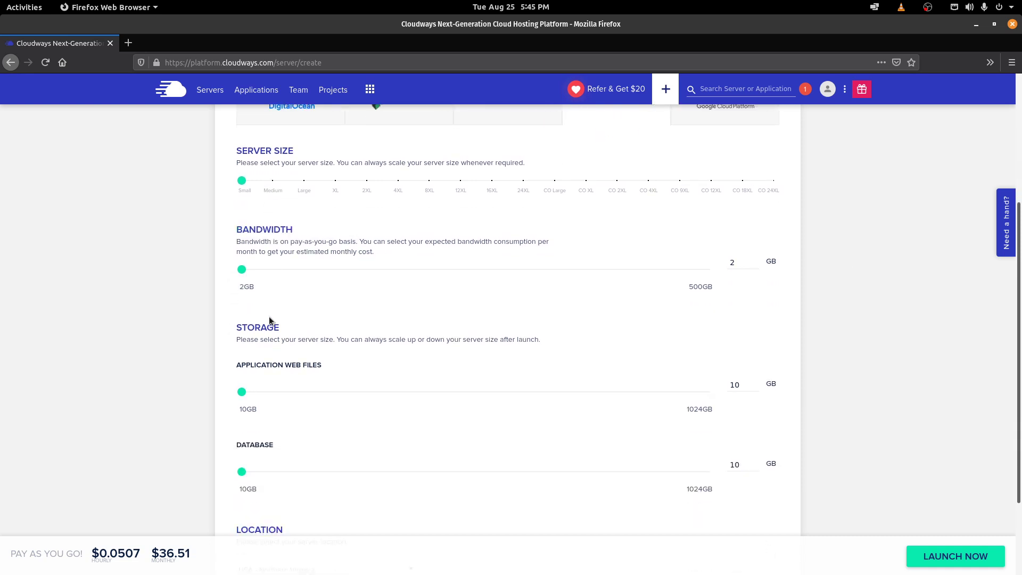
pyautogui.scroll(-2, 277, 340)
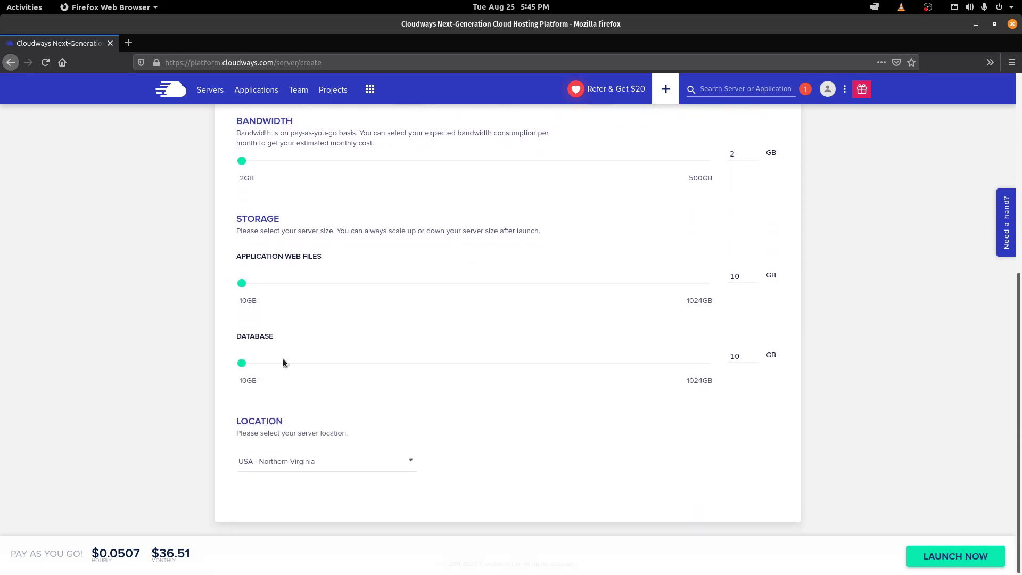
pyautogui.click(290, 467)
pyautogui.scroll(-4, 304, 468)
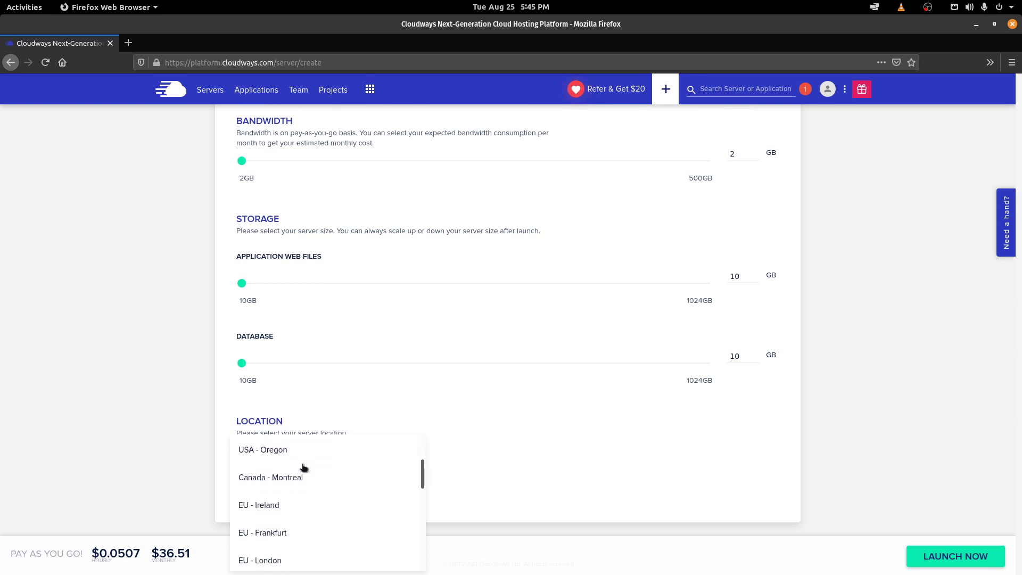
pyautogui.scroll(-4, 306, 468)
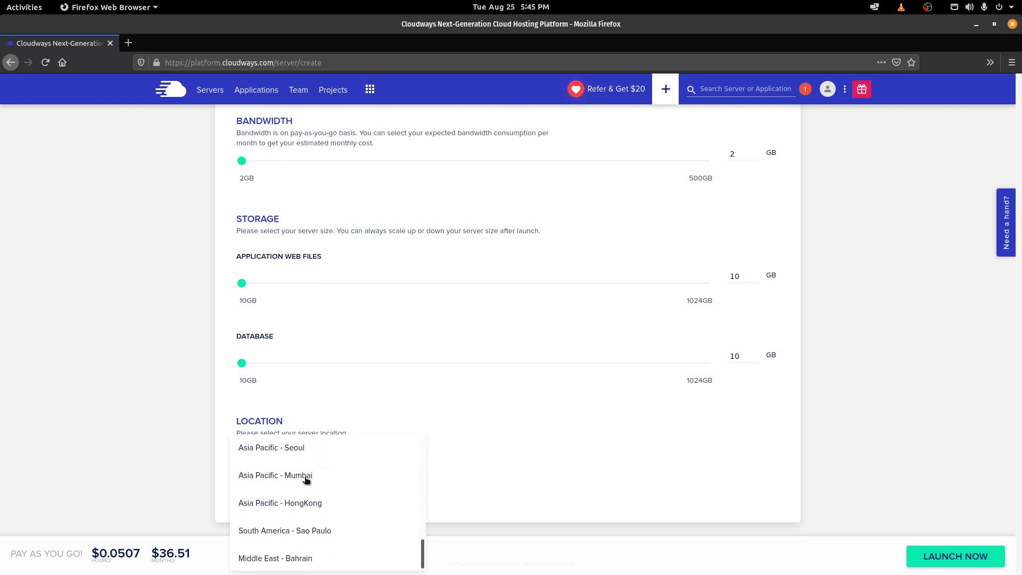
pyautogui.click(298, 473)
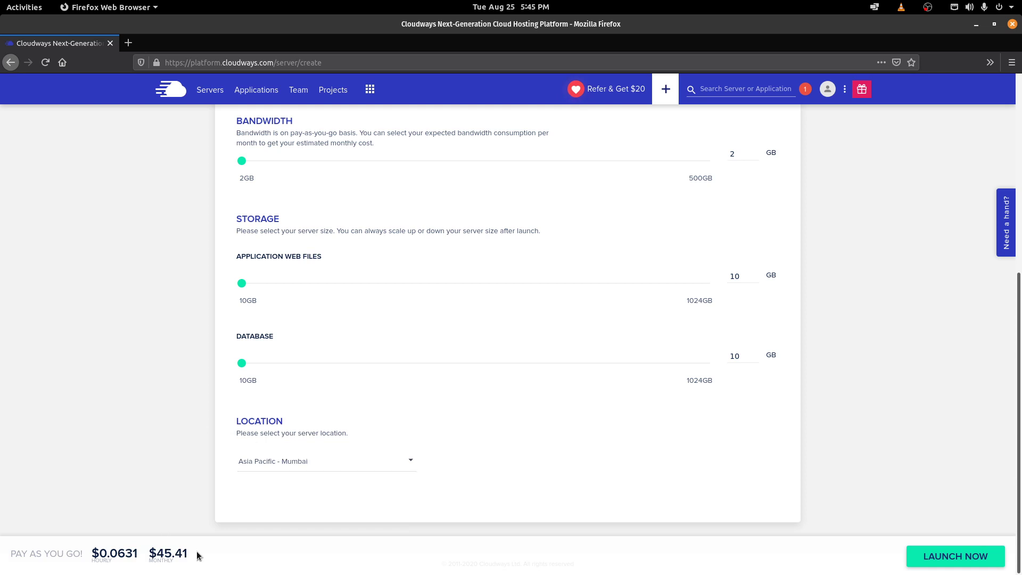
# Check the $45.41 monthly and hourly price figures, then launch the server
pyautogui.moveTo(196, 556); pyautogui.dragTo(149, 554)
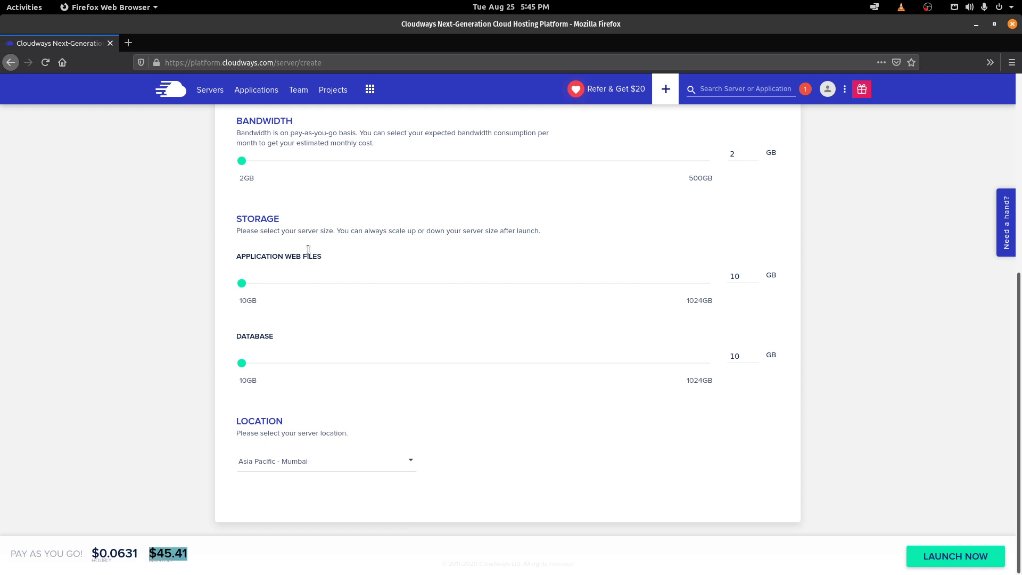
pyautogui.scroll(4, 334, 380)
pyautogui.scroll(-4, 333, 381)
pyautogui.click(106, 558)
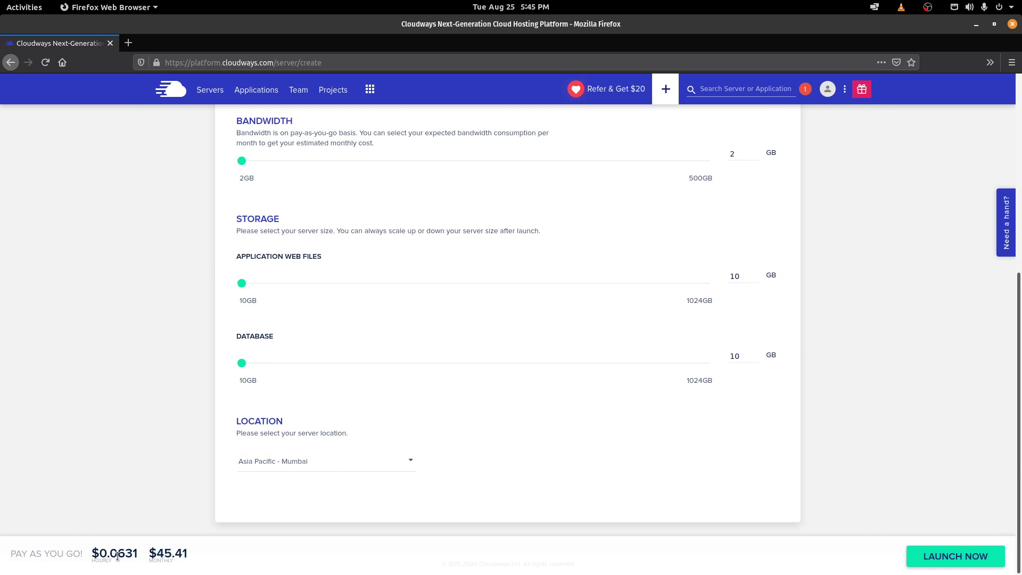
pyautogui.moveTo(140, 554); pyautogui.dragTo(197, 559)
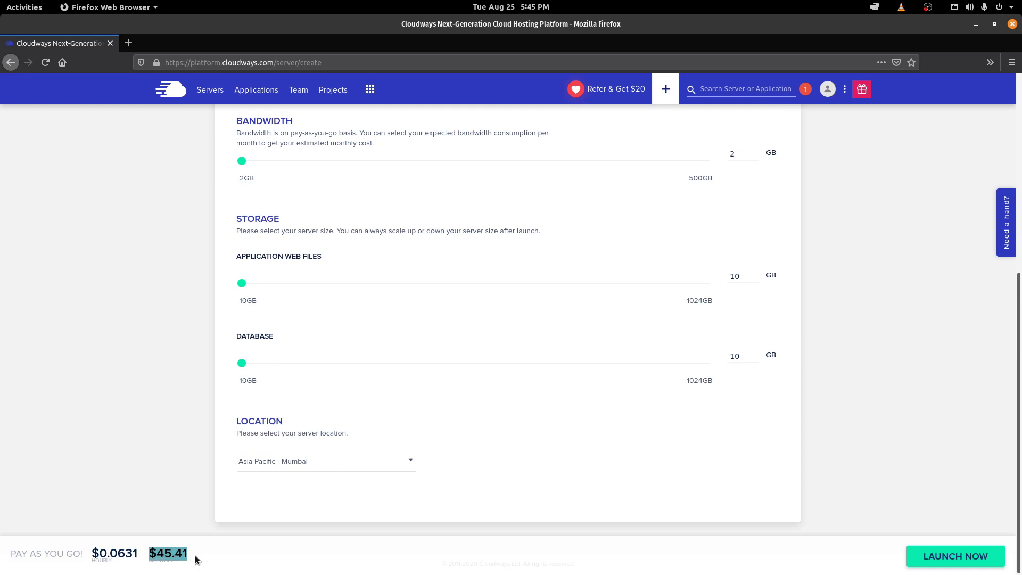
pyautogui.click(144, 472)
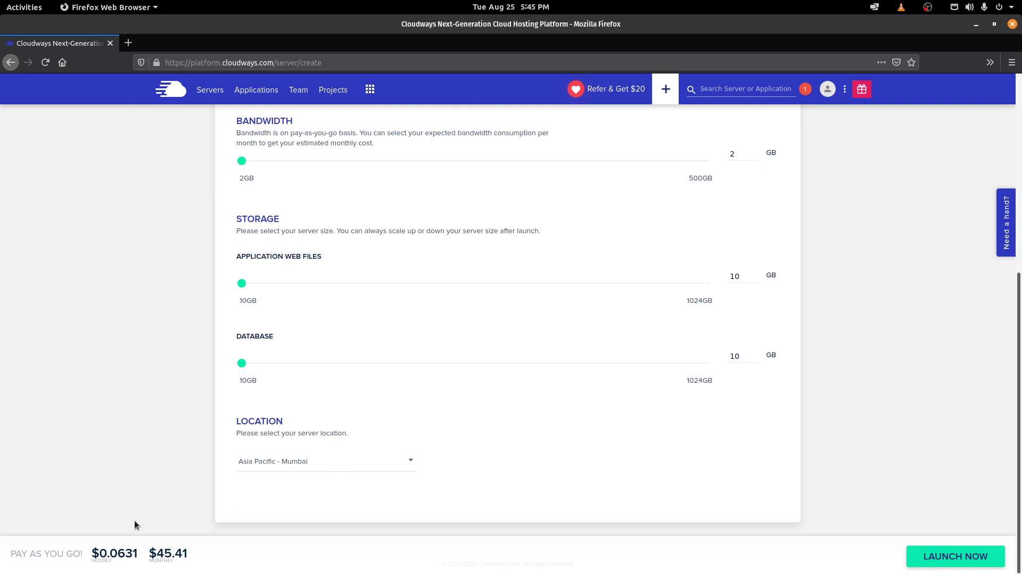
pyautogui.scroll(3, 953, 361)
pyautogui.scroll(-3, 947, 366)
pyautogui.click(945, 559)
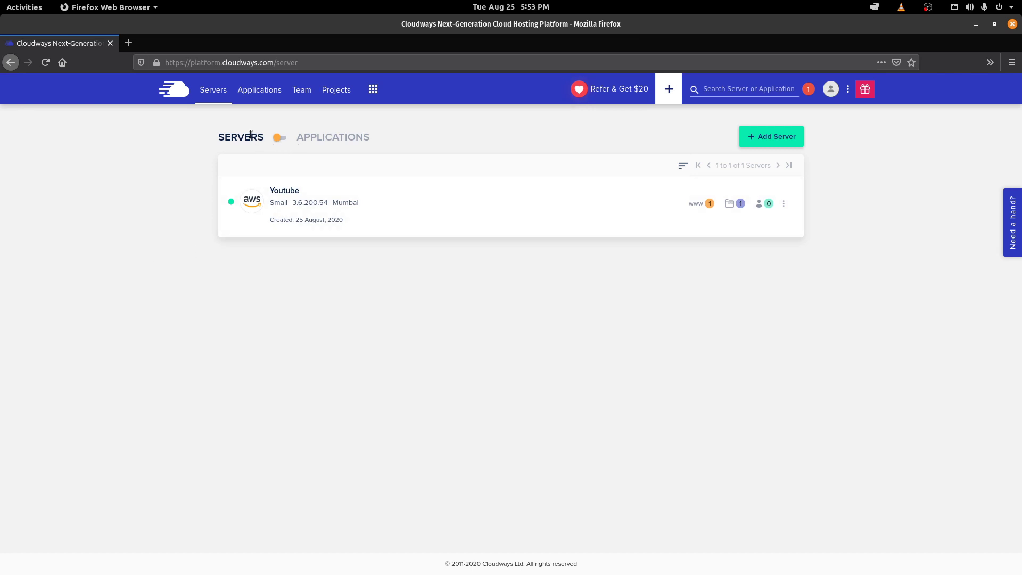
# Open the Youtube server from the Servers list to view its master credentials
pyautogui.moveTo(251, 135); pyautogui.dragTo(224, 136)
pyautogui.click(343, 311)
pyautogui.click(290, 191)
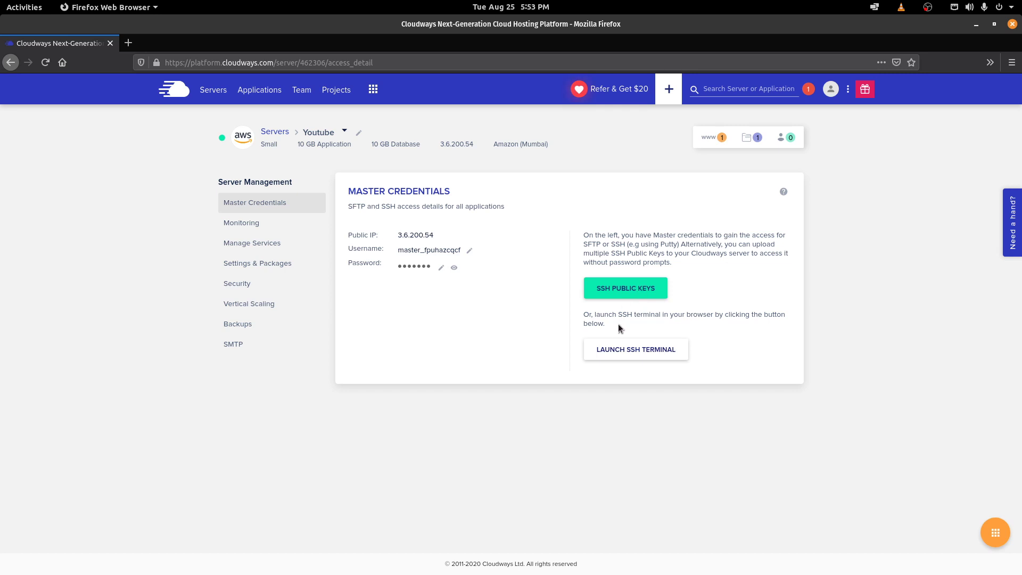
pyautogui.click(615, 351)
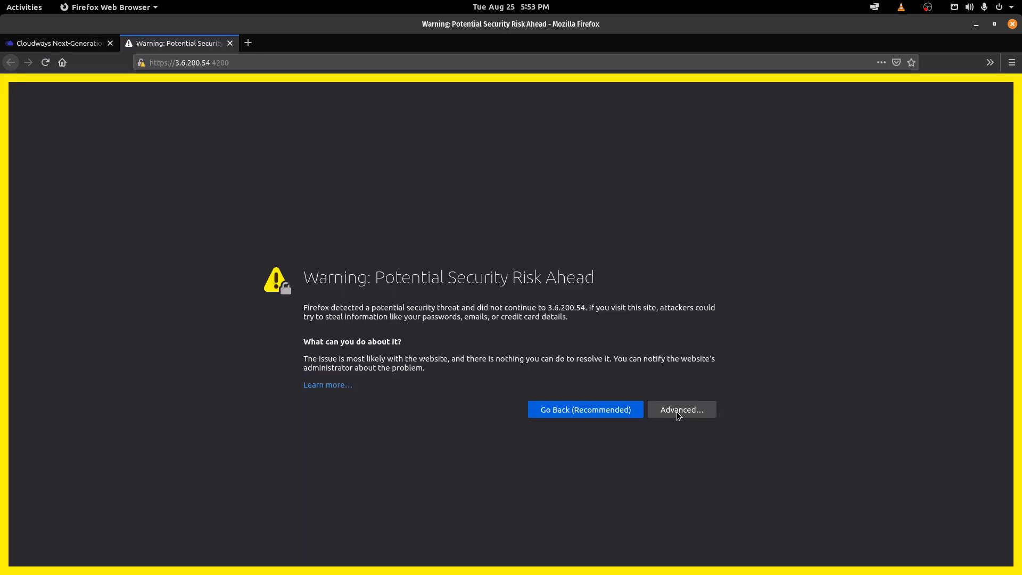
pyautogui.click(679, 410)
pyautogui.scroll(-2, 586, 442)
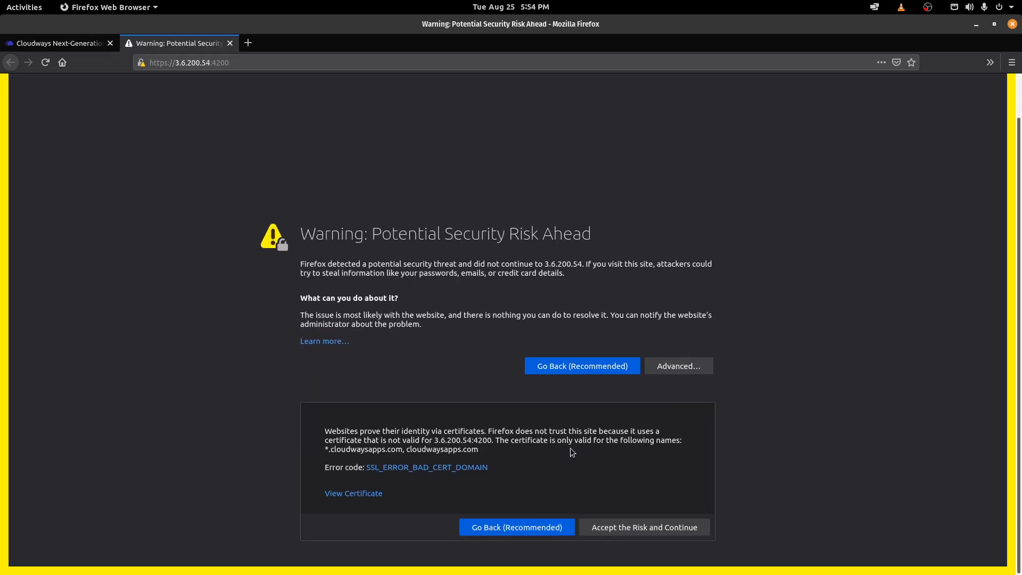
pyautogui.click(623, 530)
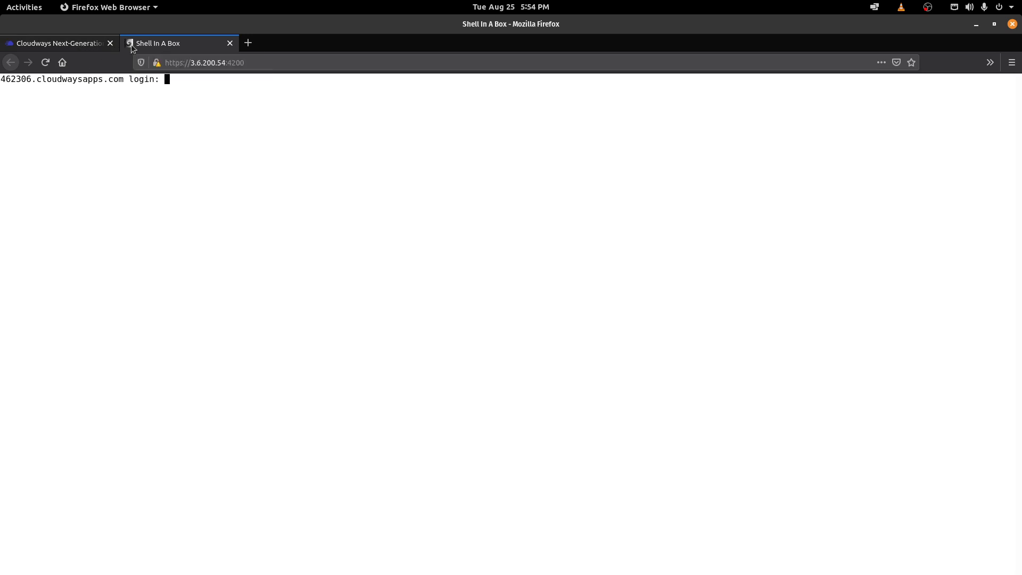
pyautogui.click(230, 44)
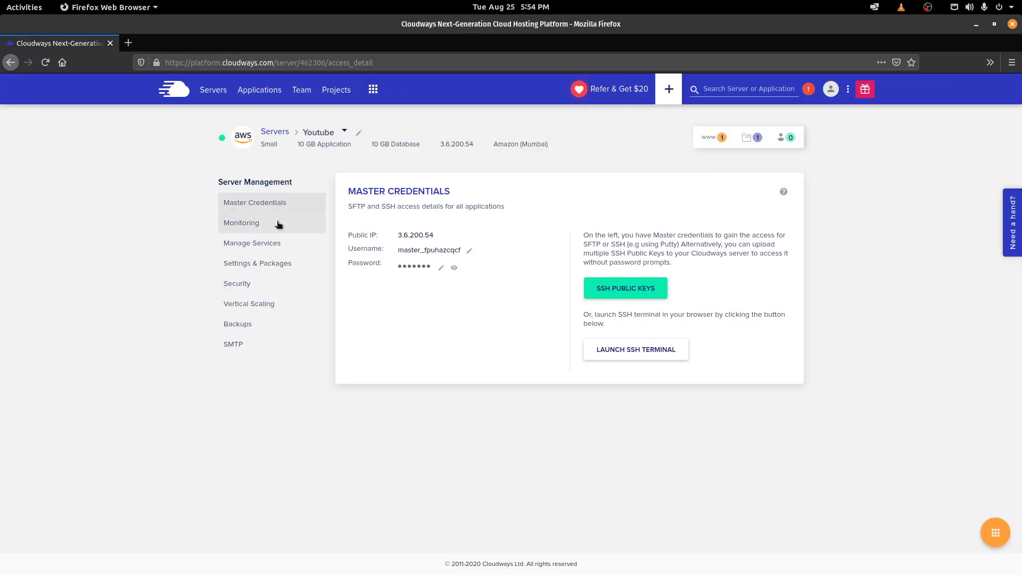
# Review the Youtube server's running services, then go to its Settings & Packages page
pyautogui.click(265, 242)
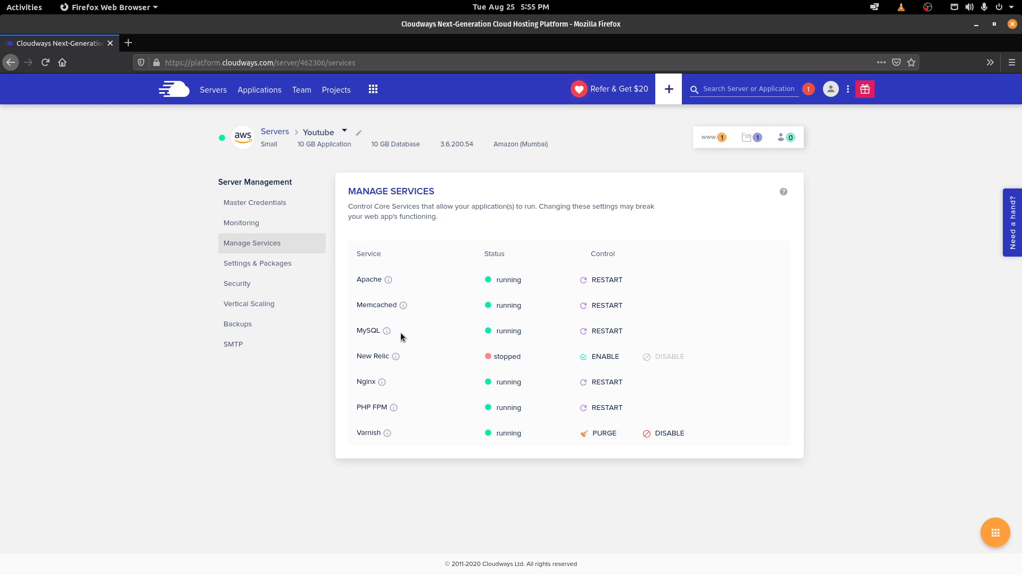
pyautogui.click(417, 334)
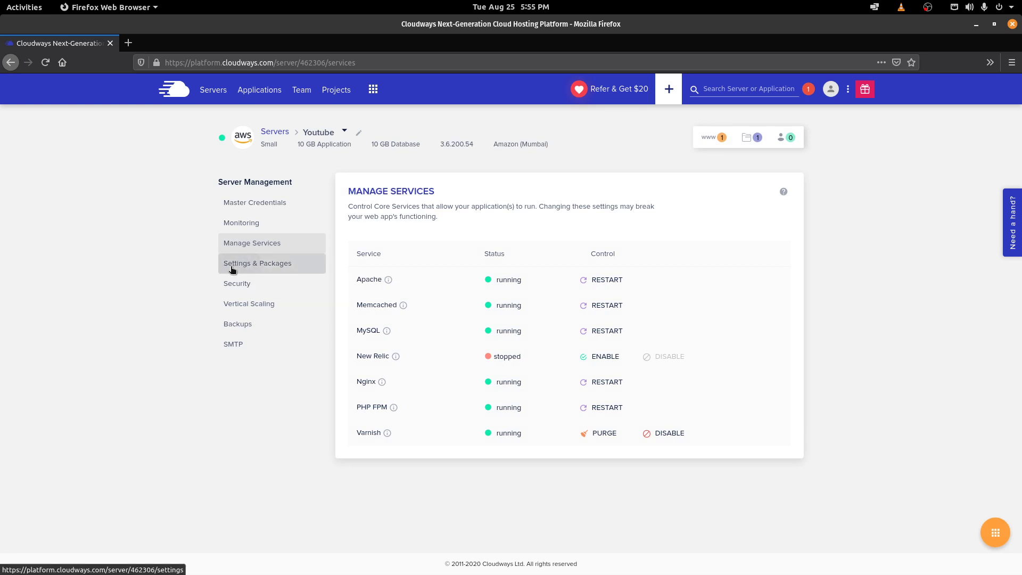
pyautogui.click(257, 260)
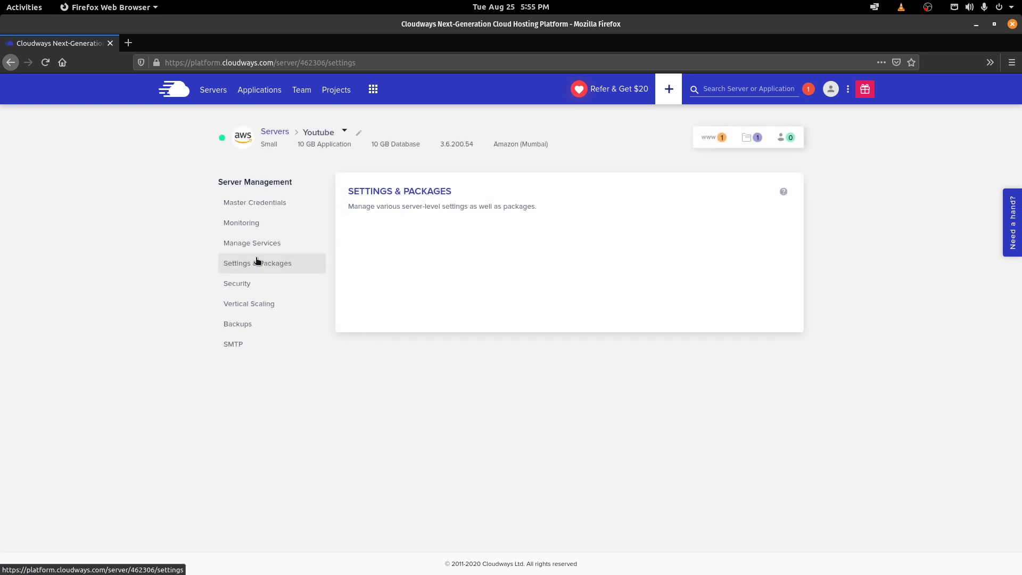
# Look over the Basic settings, then go to the server's SMTP page
pyautogui.scroll(-2, 557, 288)
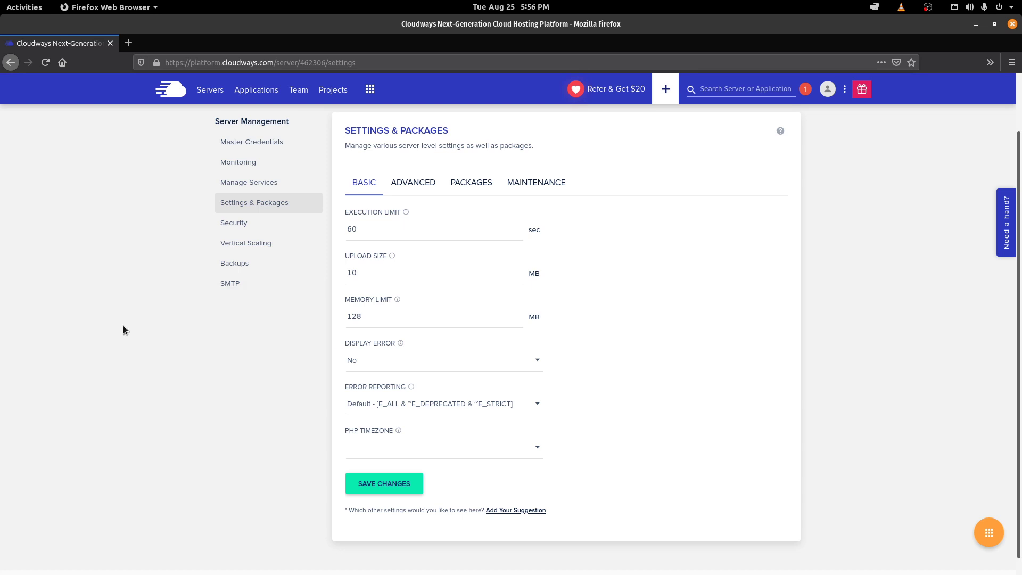
pyautogui.scroll(2, 124, 327)
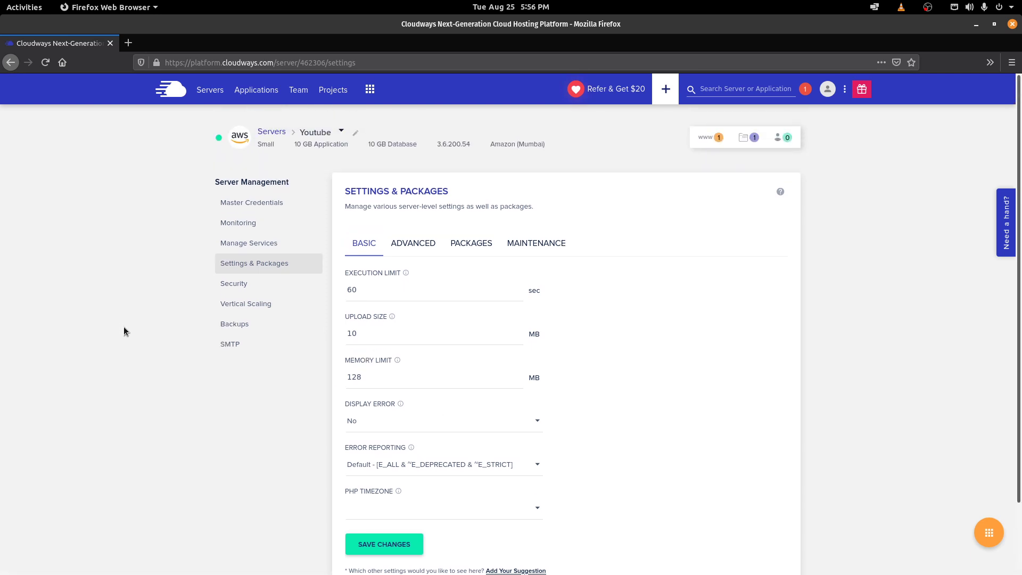
pyautogui.click(238, 349)
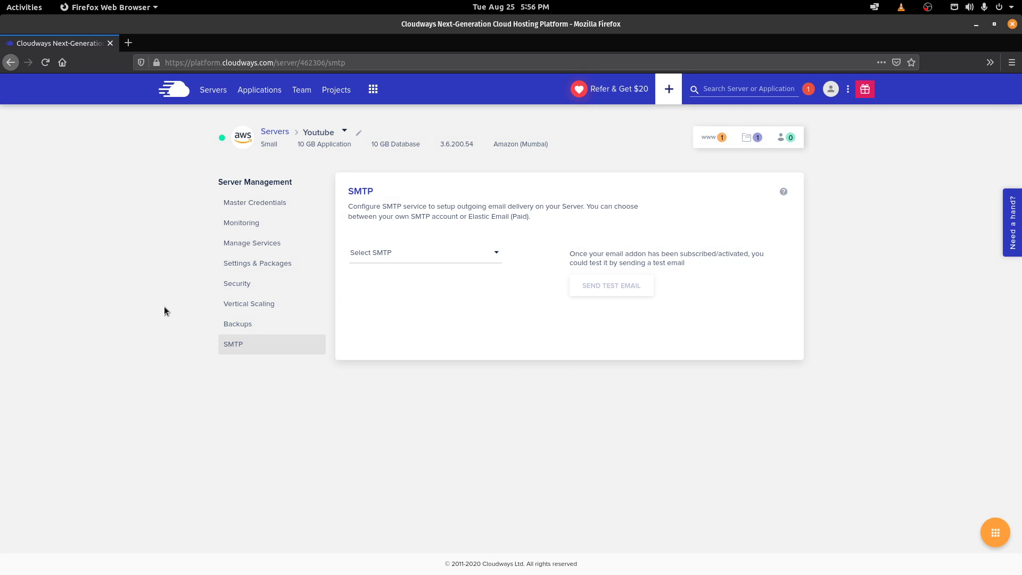
# Select Your Own SMTP with Mailgun as provider, then go to the Applications list
pyautogui.click(424, 252)
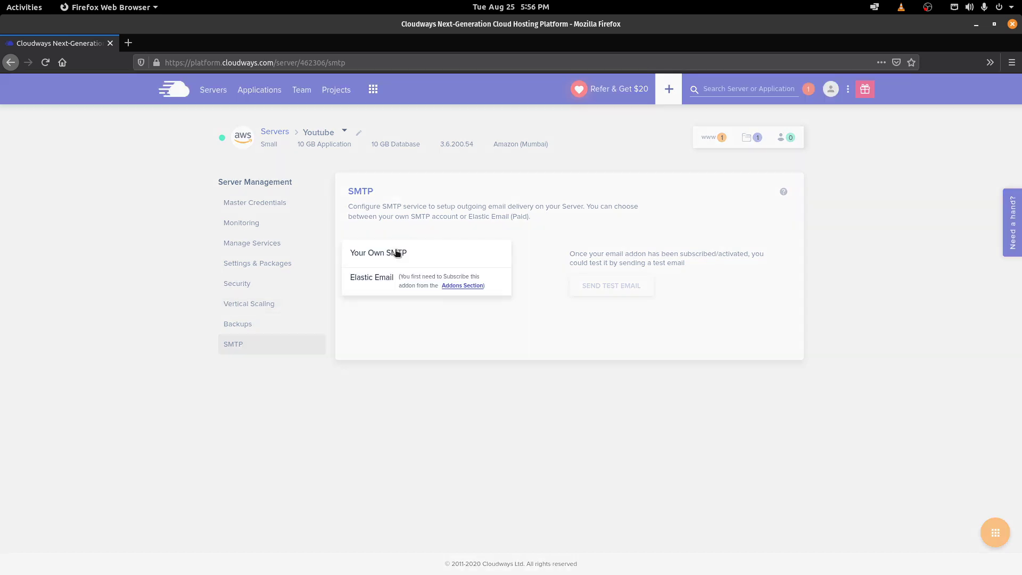
pyautogui.click(396, 253)
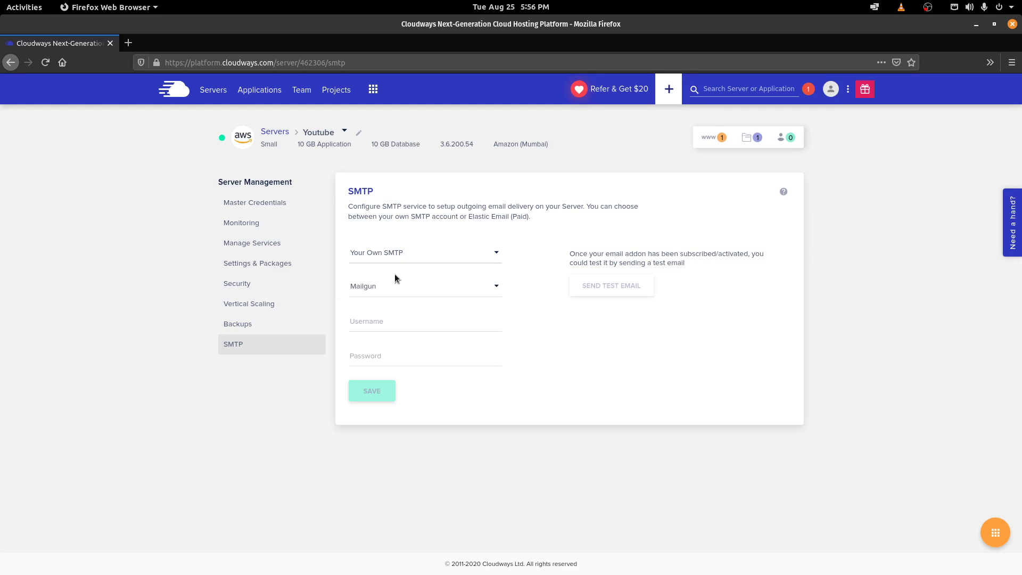
pyautogui.click(391, 286)
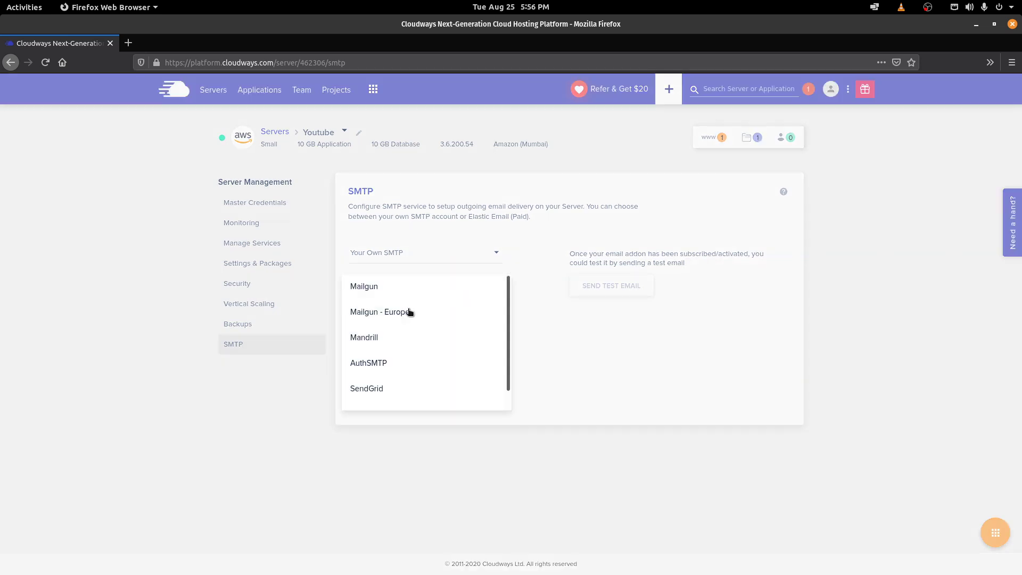
pyautogui.scroll(-1, 402, 381)
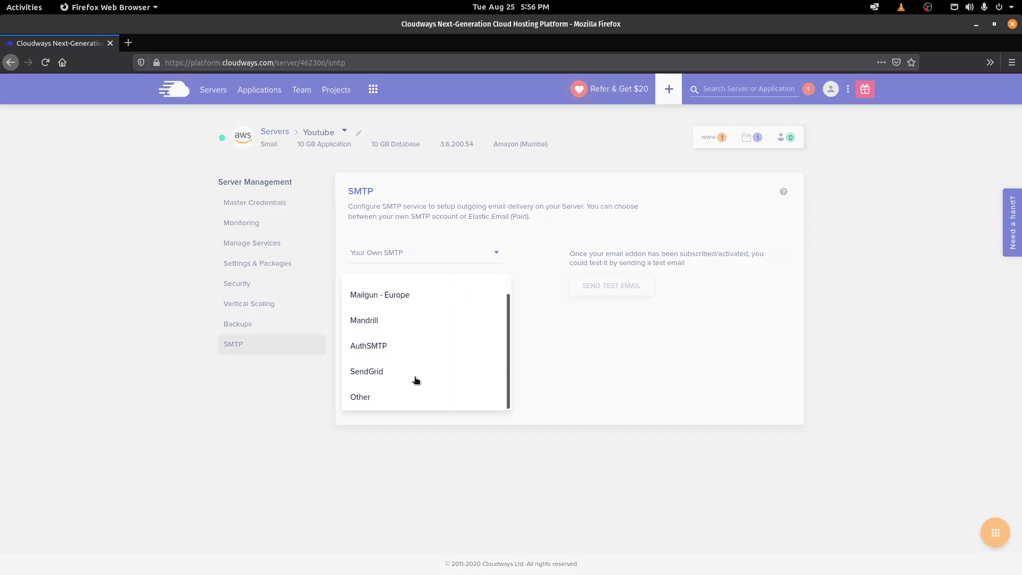
pyautogui.click(543, 355)
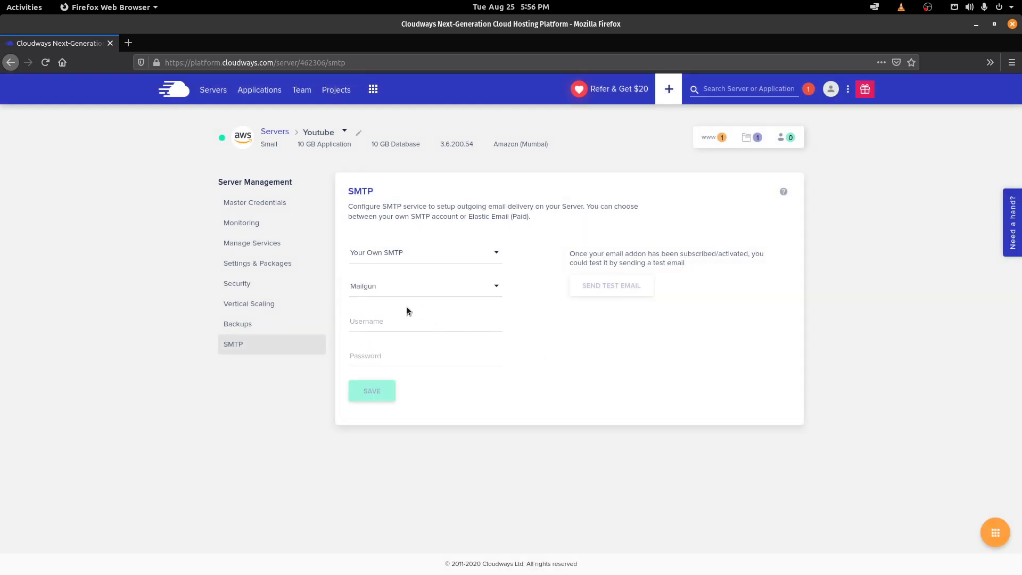
pyautogui.click(403, 253)
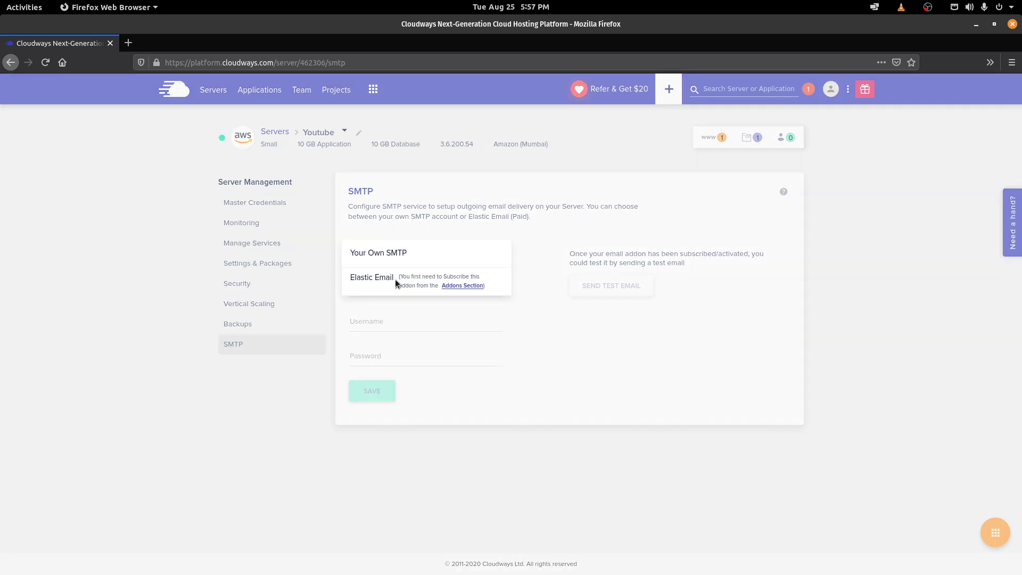
pyautogui.click(152, 140)
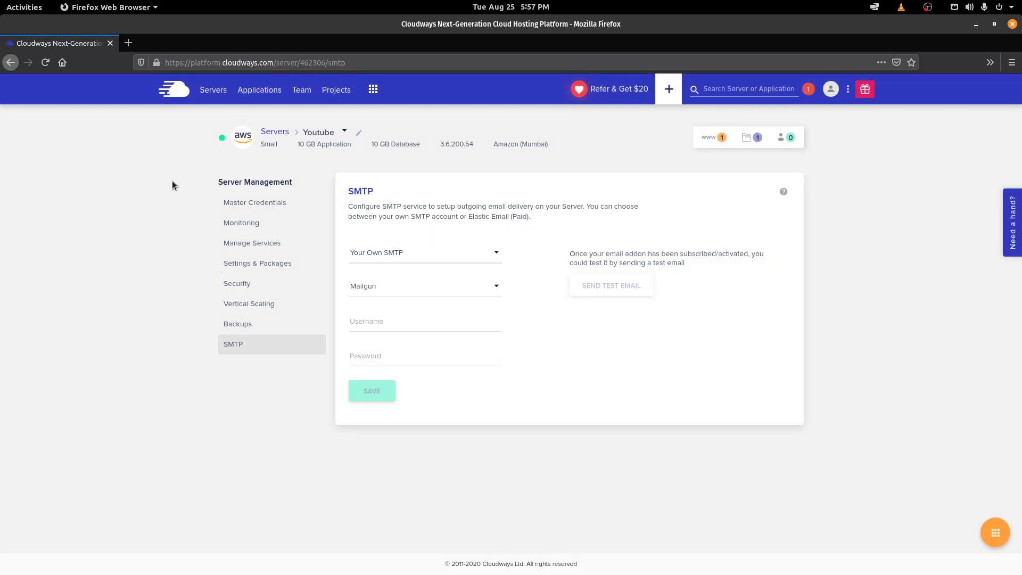
pyautogui.click(264, 96)
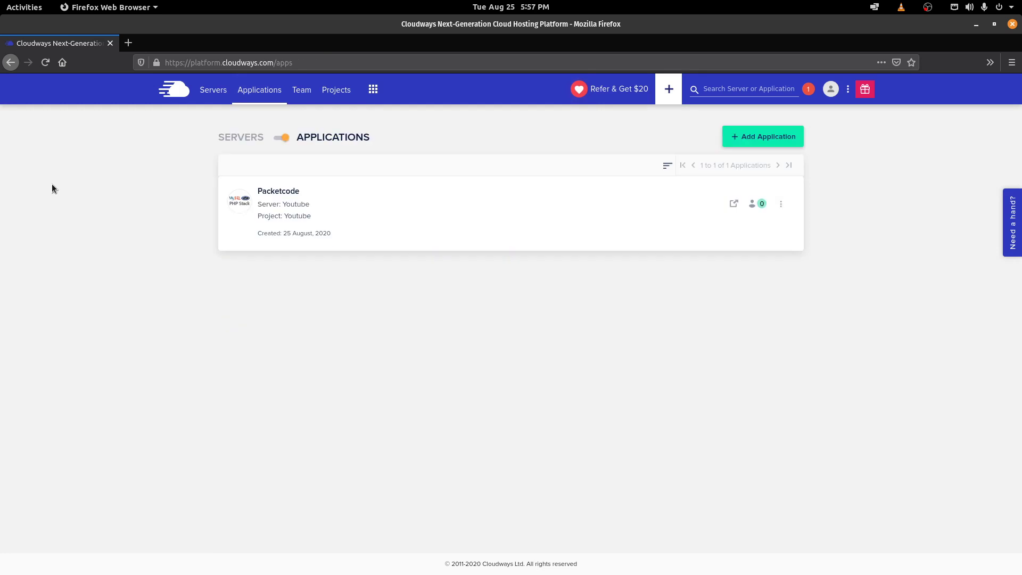
# Review Packetcode's application credentials, then move to Domain Management and focus the primary domain field
pyautogui.click(289, 193)
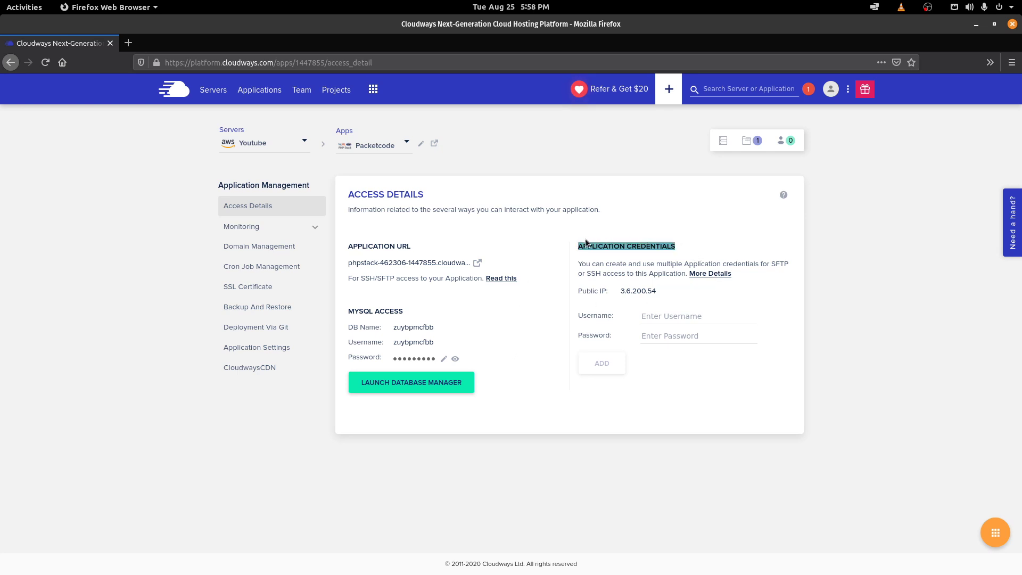
pyautogui.click(652, 265)
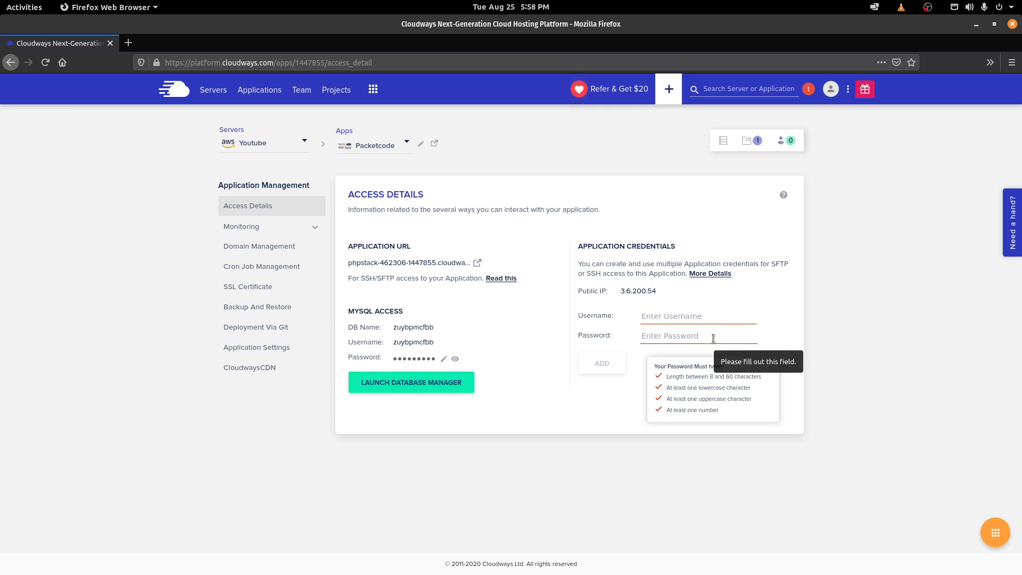
pyautogui.moveTo(676, 246); pyautogui.dragTo(604, 237)
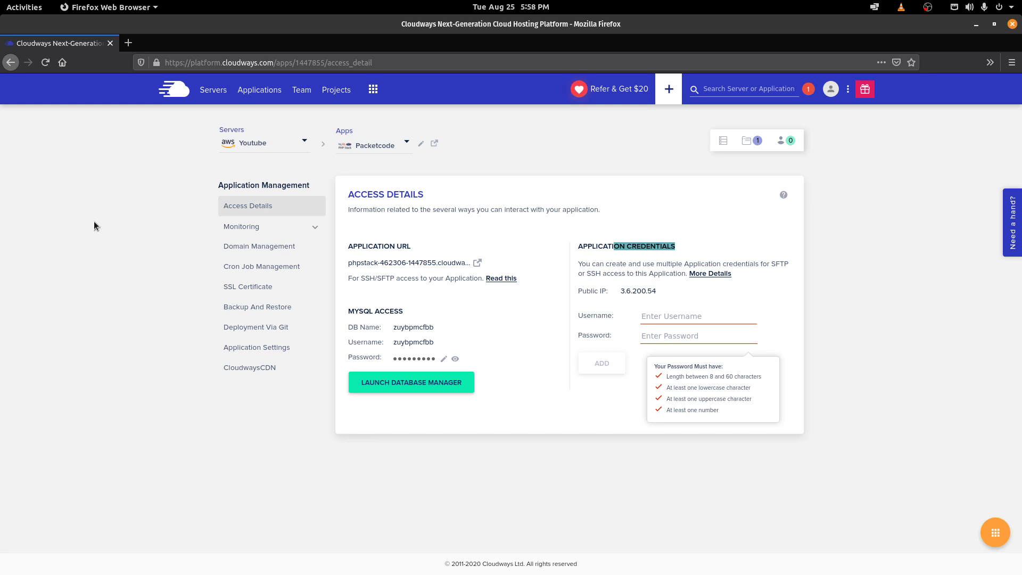
pyautogui.moveTo(583, 246); pyautogui.dragTo(672, 253)
pyautogui.click(913, 299)
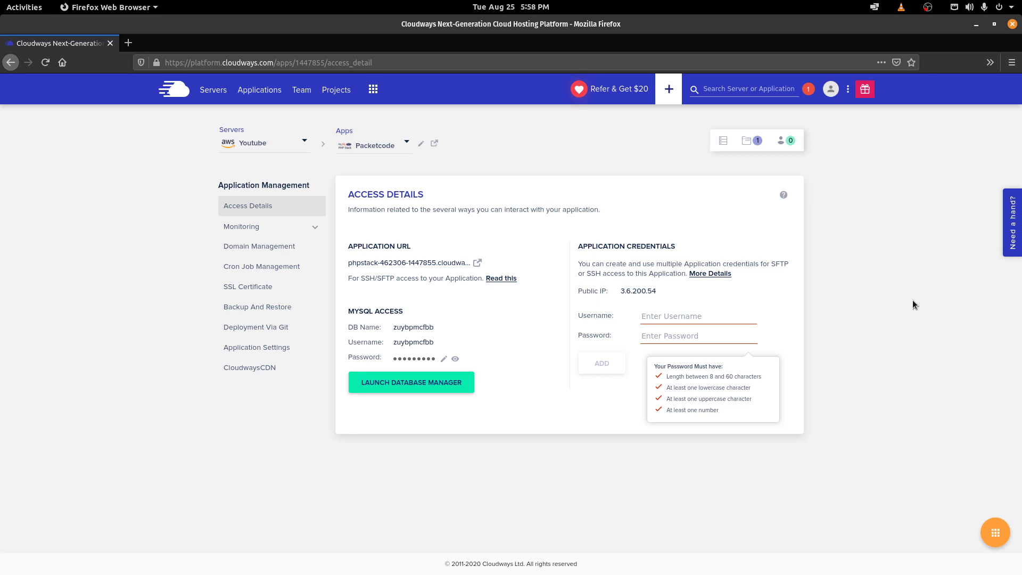
pyautogui.click(668, 336)
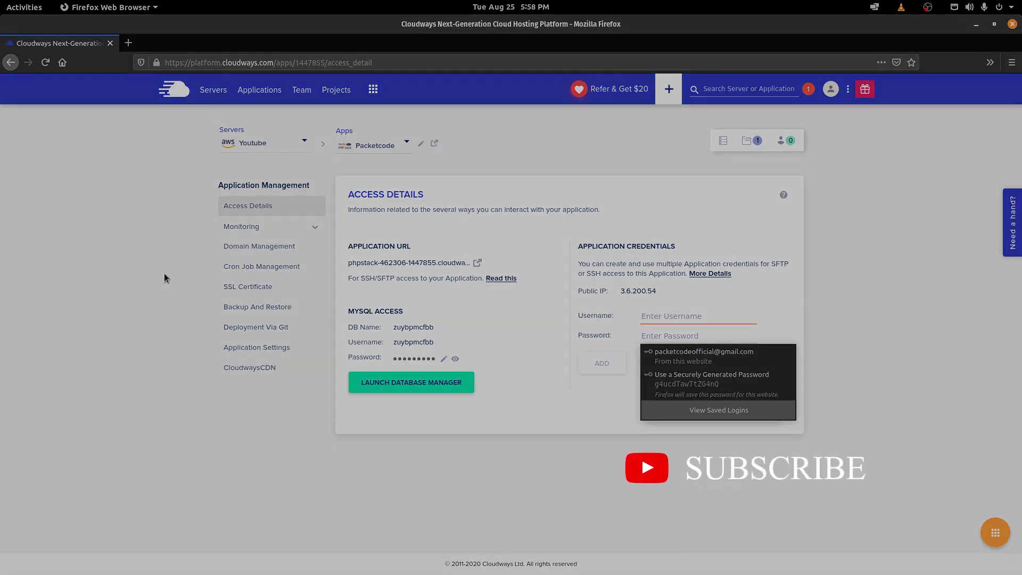
pyautogui.press('Escape')
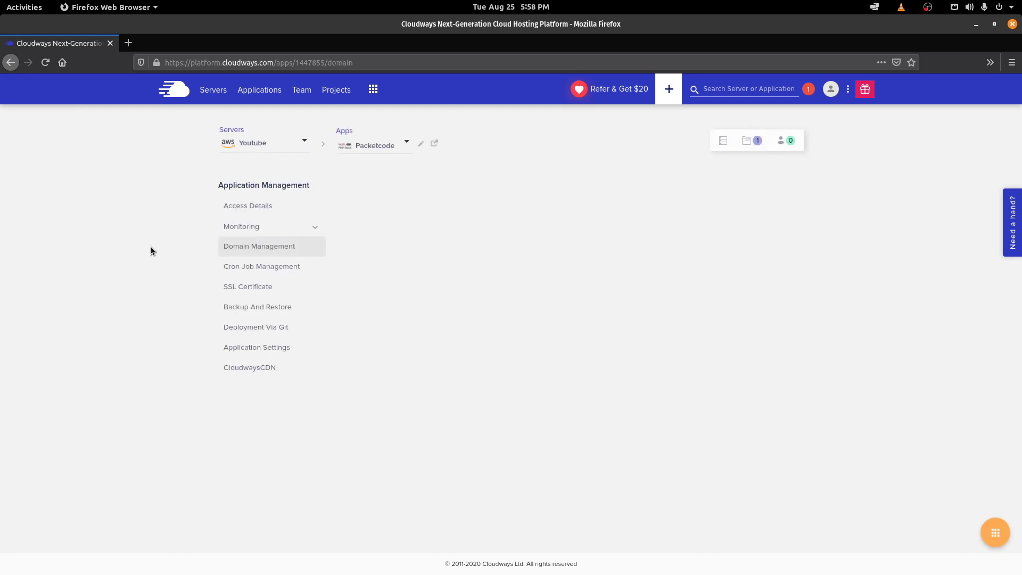
pyautogui.click(408, 269)
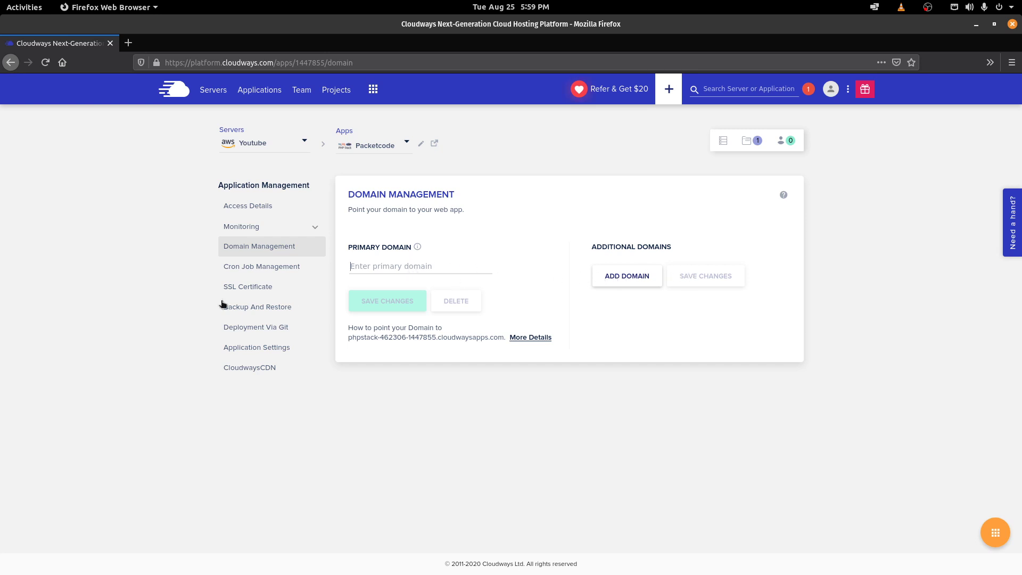
pyautogui.click(731, 389)
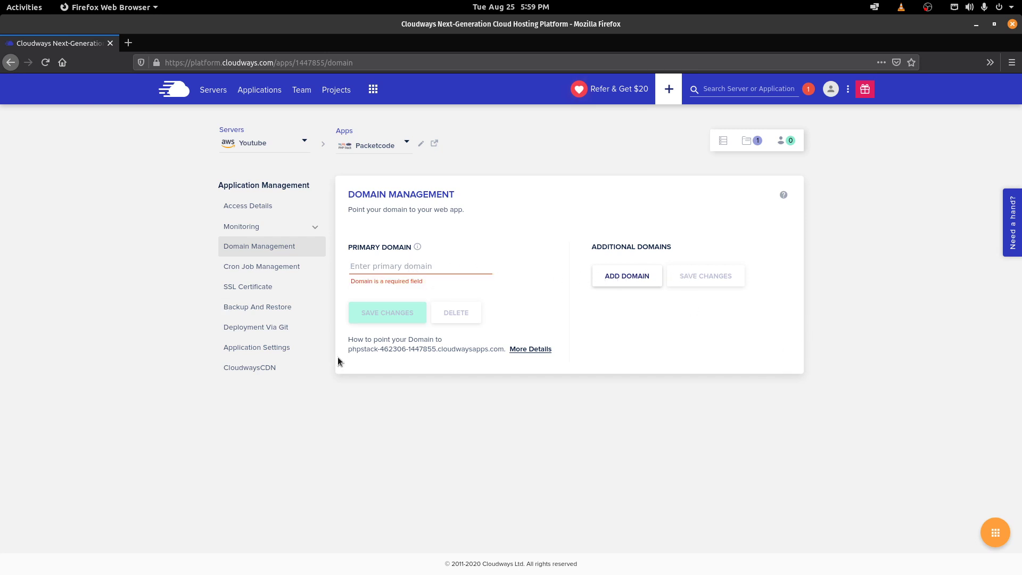
pyautogui.tripleClick(357, 348)
pyautogui.moveTo(500, 354); pyautogui.dragTo(504, 351)
pyautogui.click(408, 266)
pyautogui.moveTo(349, 352); pyautogui.dragTo(507, 351)
pyautogui.click(136, 299)
pyautogui.click(241, 269)
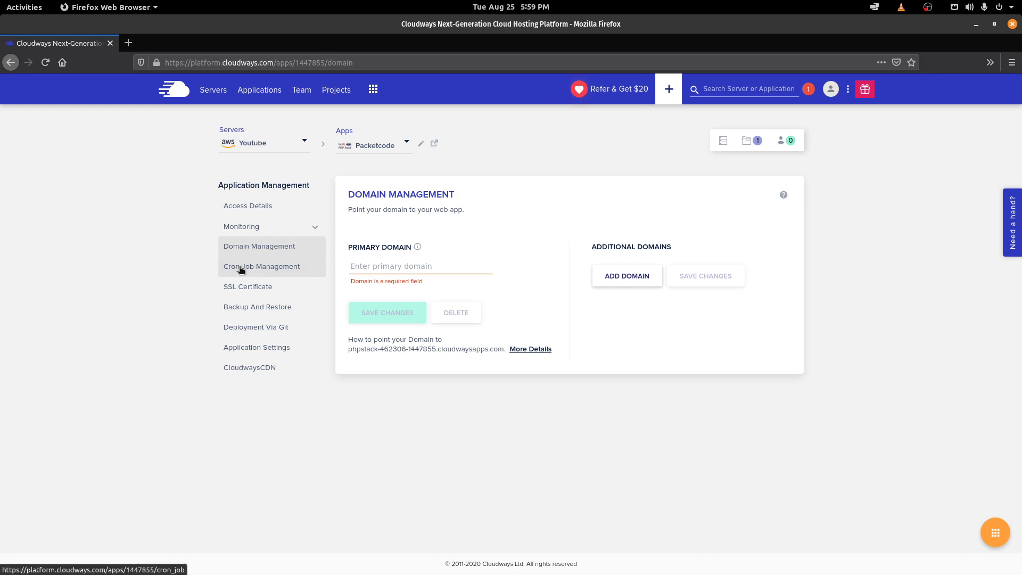
pyautogui.click(246, 290)
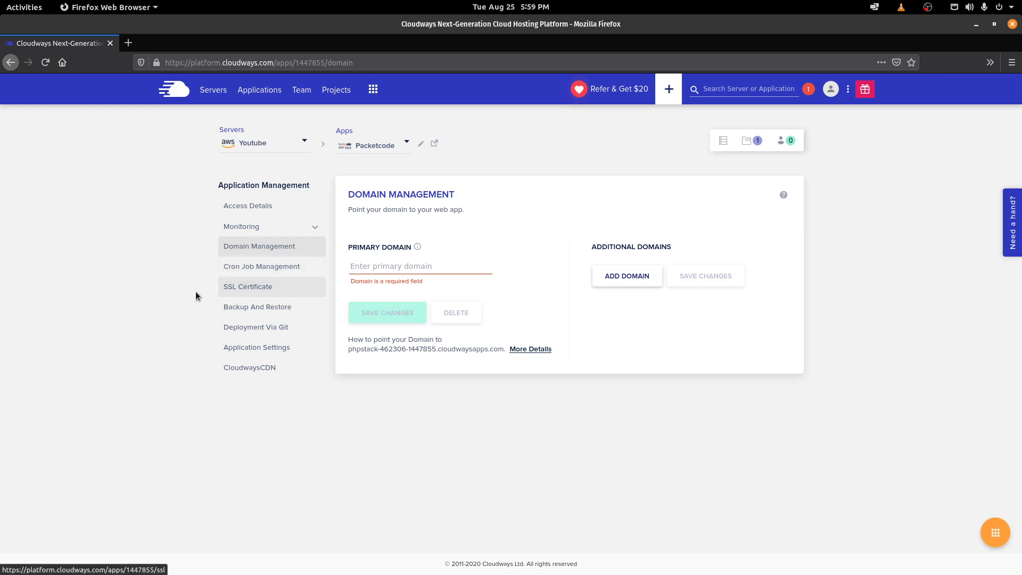
pyautogui.click(246, 288)
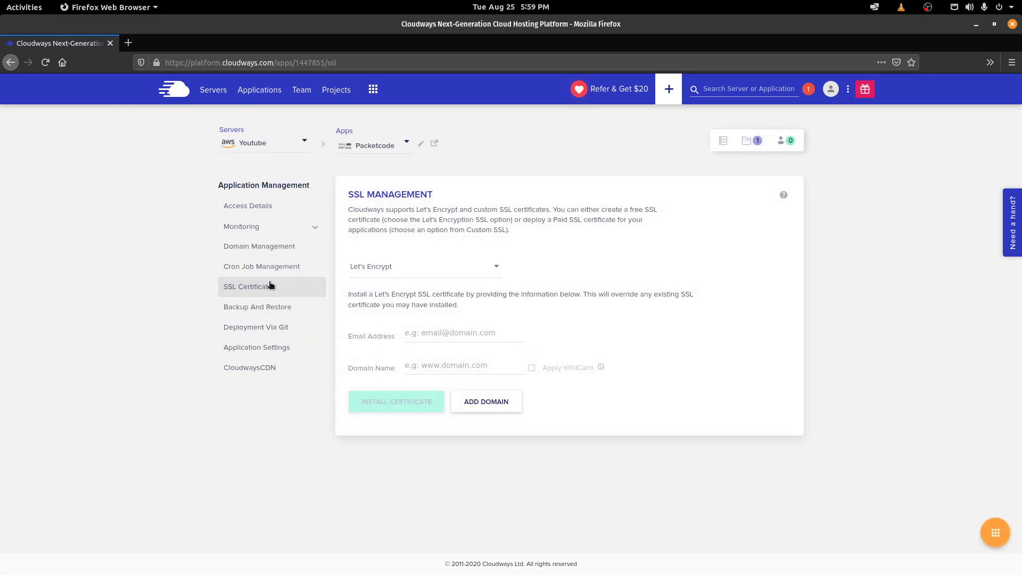
# Keep Let's Encrypt as the SSL certificate, then launch the Database Manager from Access Details
pyautogui.click(394, 269)
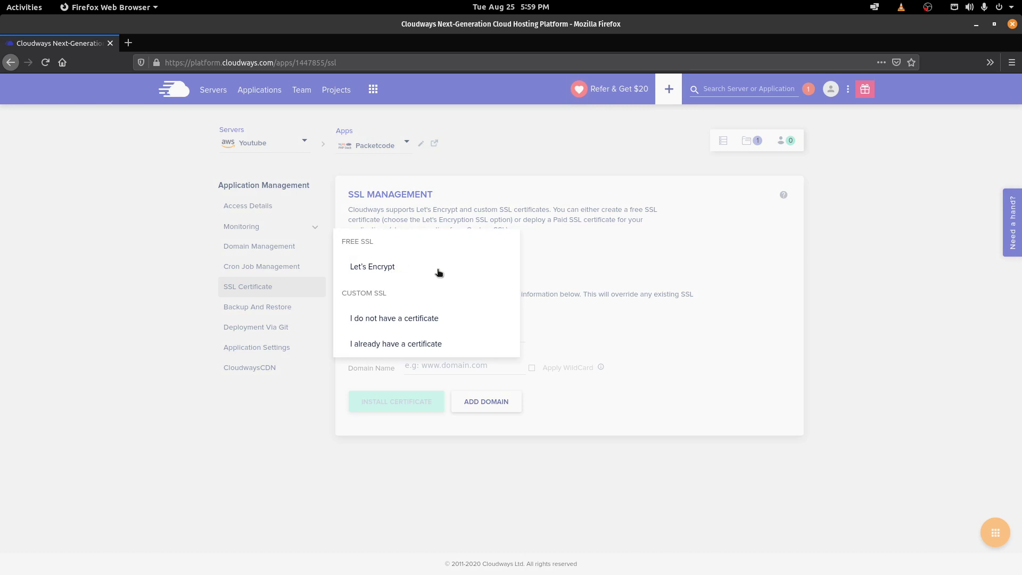
pyautogui.click(598, 269)
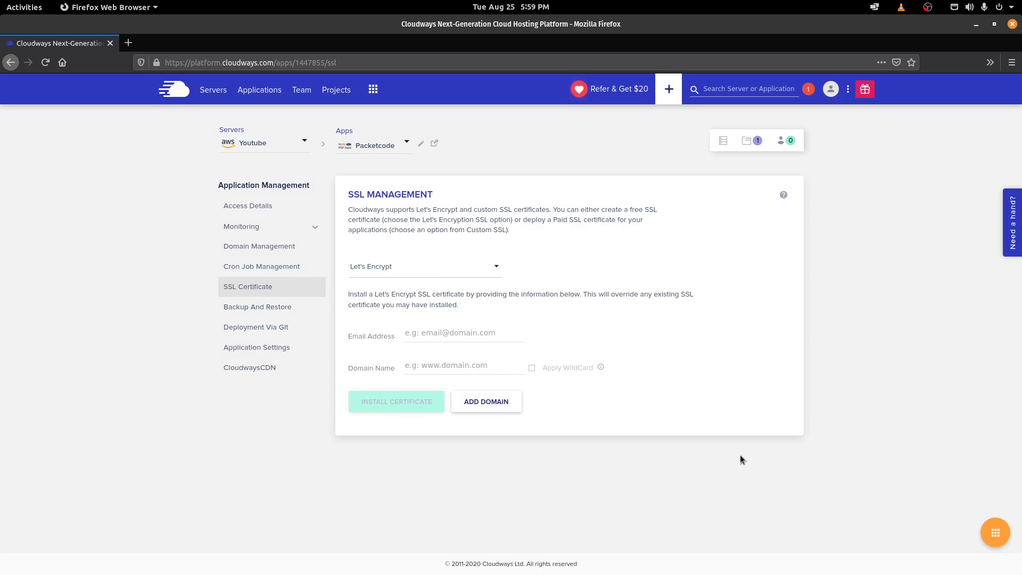
pyautogui.click(244, 210)
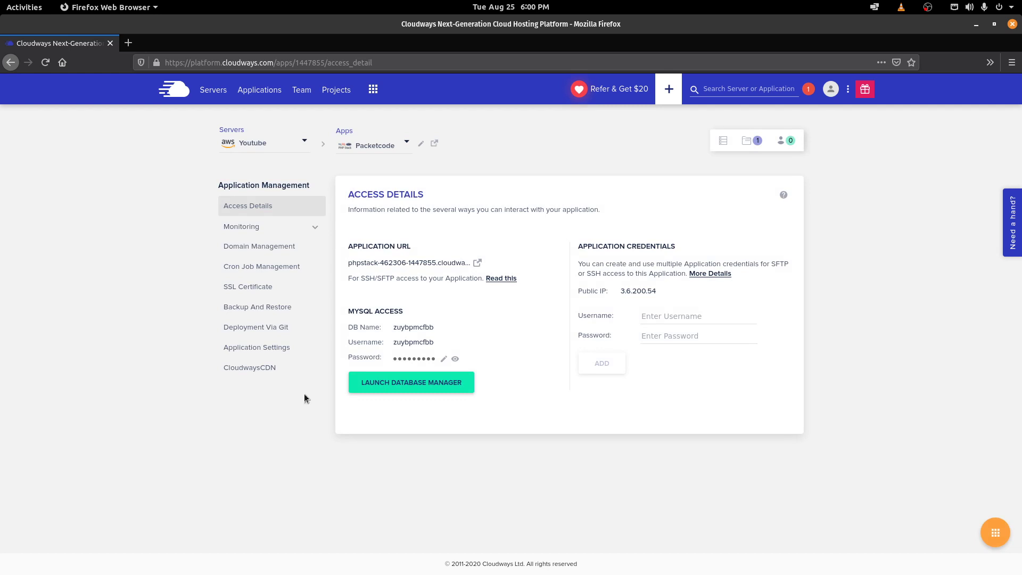
pyautogui.click(403, 385)
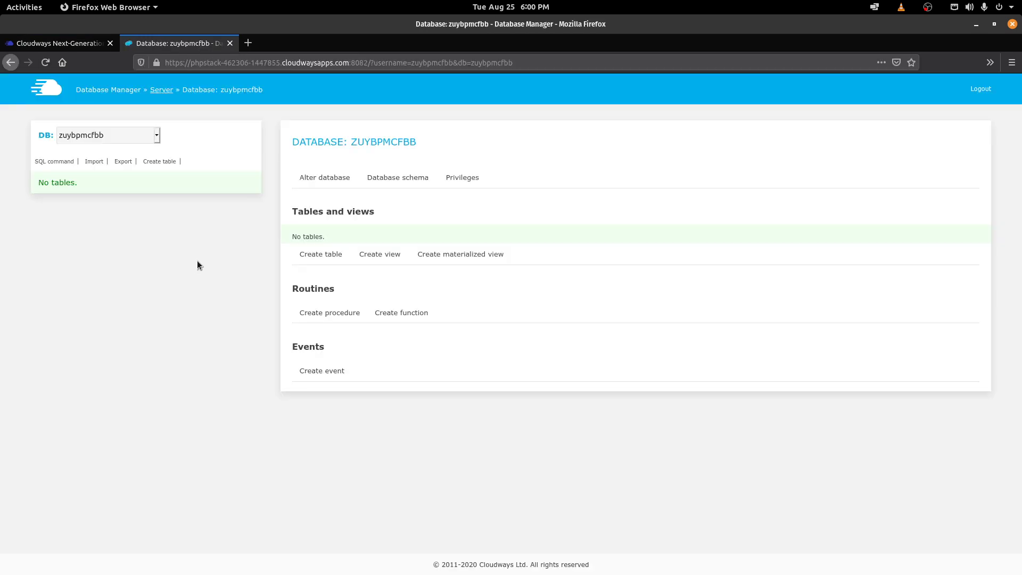
# Select the app's database, view its SQL command, Import and Create table pages, then return to Cloudways
pyautogui.click(156, 136)
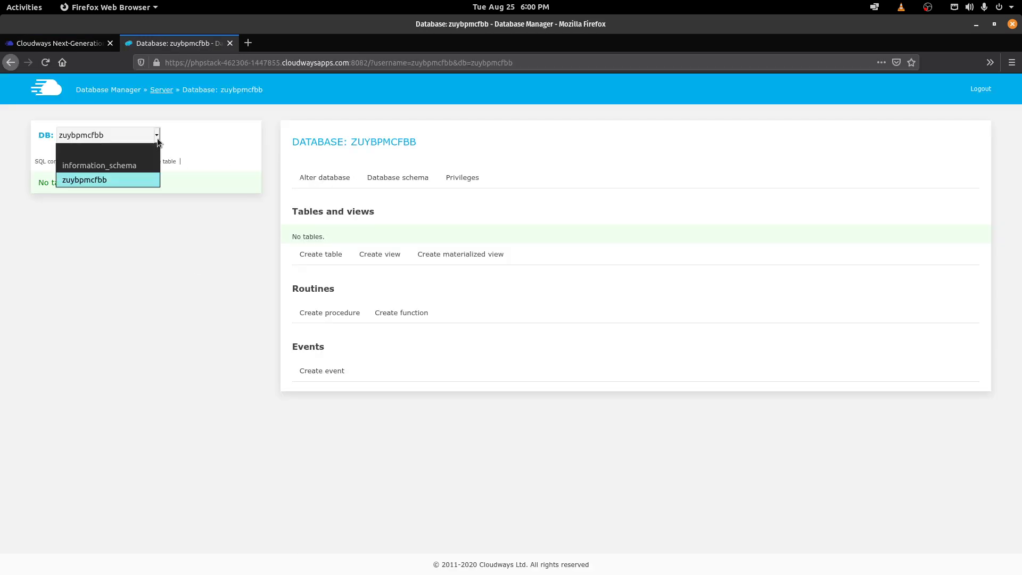
pyautogui.click(134, 180)
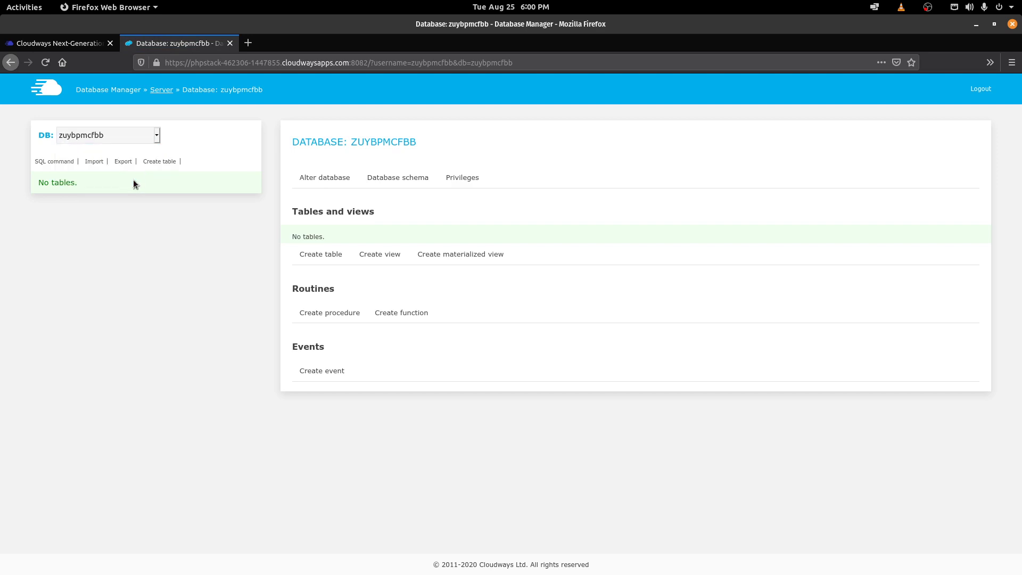
pyautogui.click(55, 162)
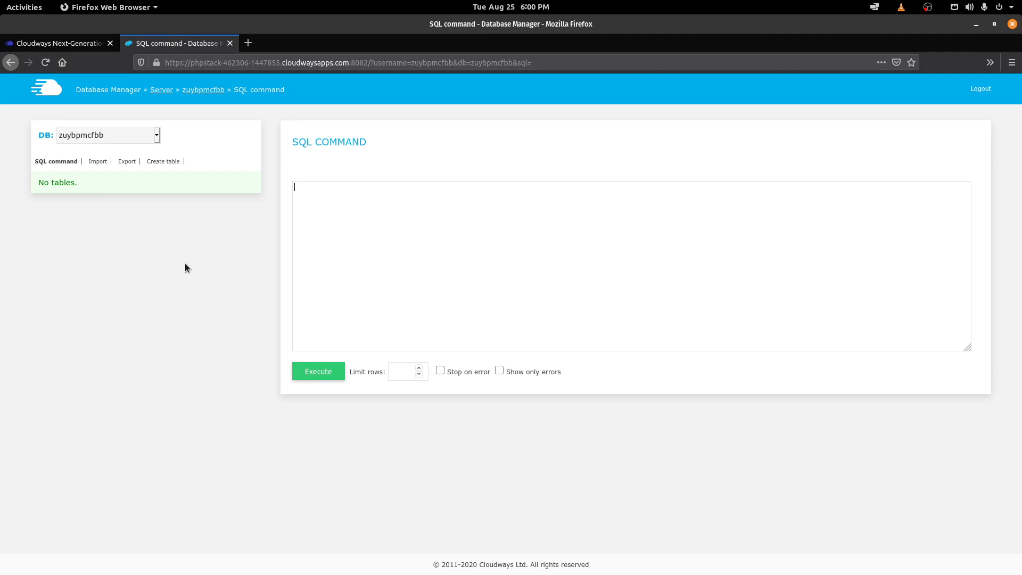
pyautogui.click(103, 164)
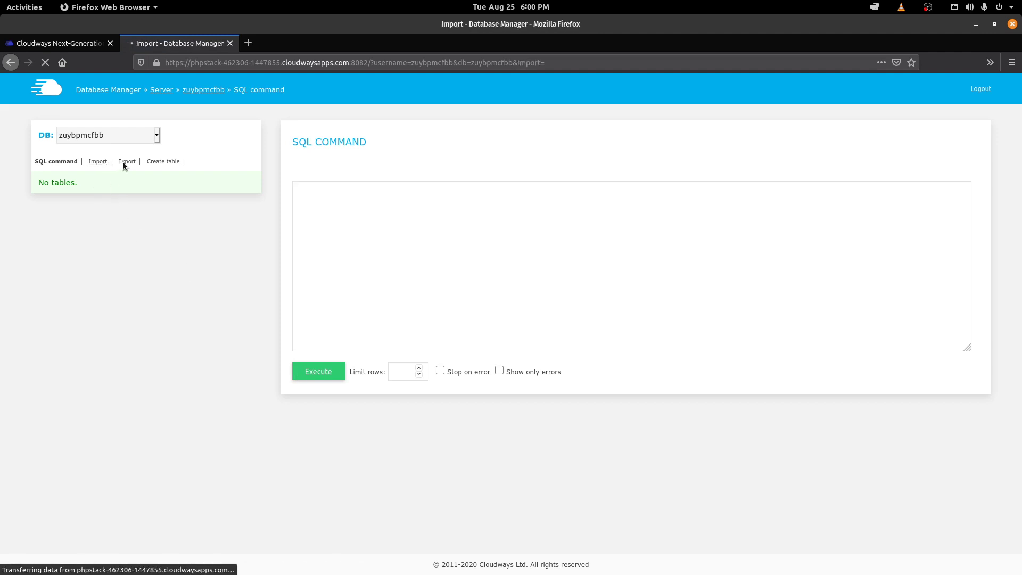
pyautogui.click(157, 162)
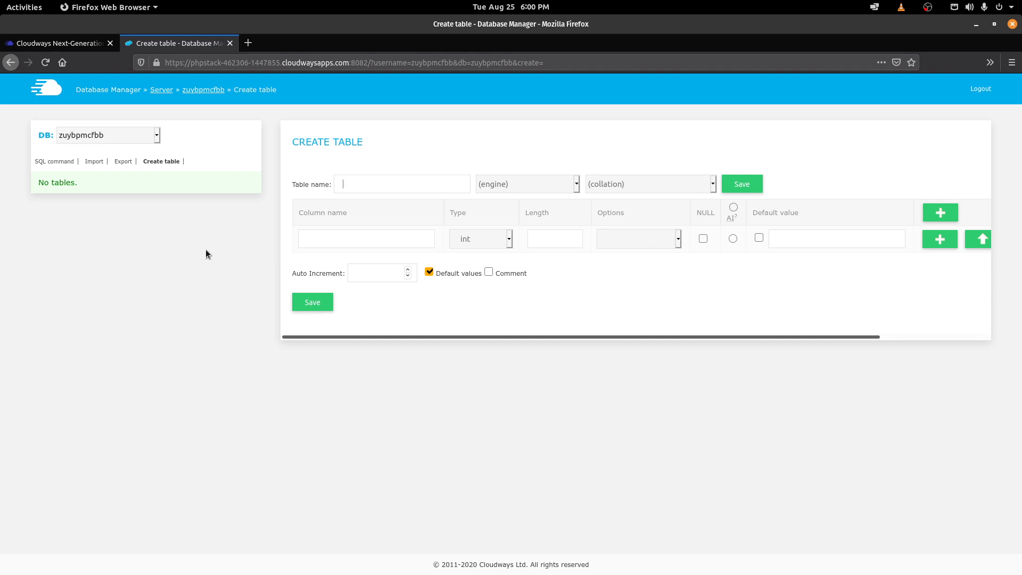
pyautogui.click(56, 38)
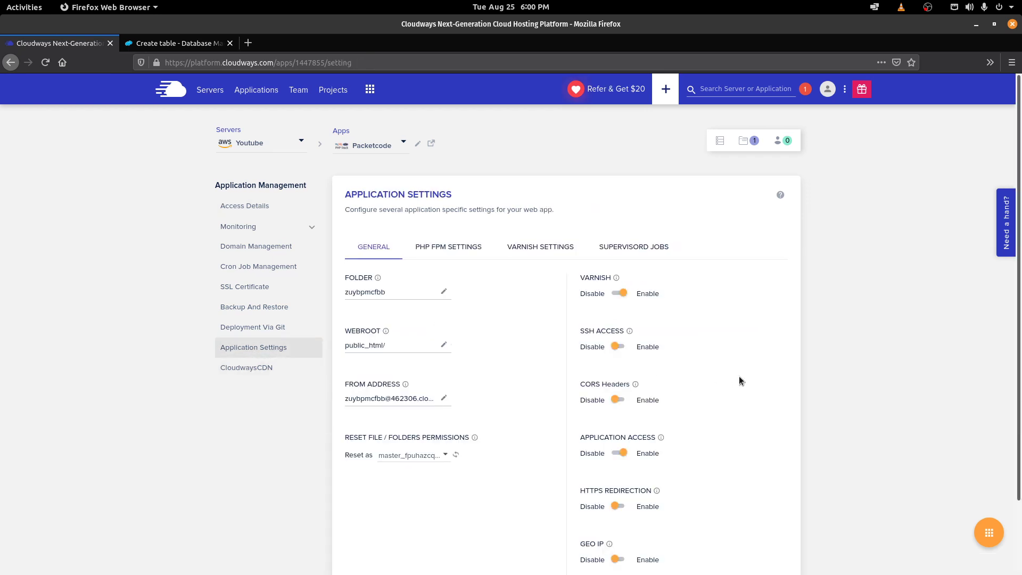
# Enable SSH access for the Packetcode application and go to its Access Details
pyautogui.click(618, 347)
pyautogui.click(341, 343)
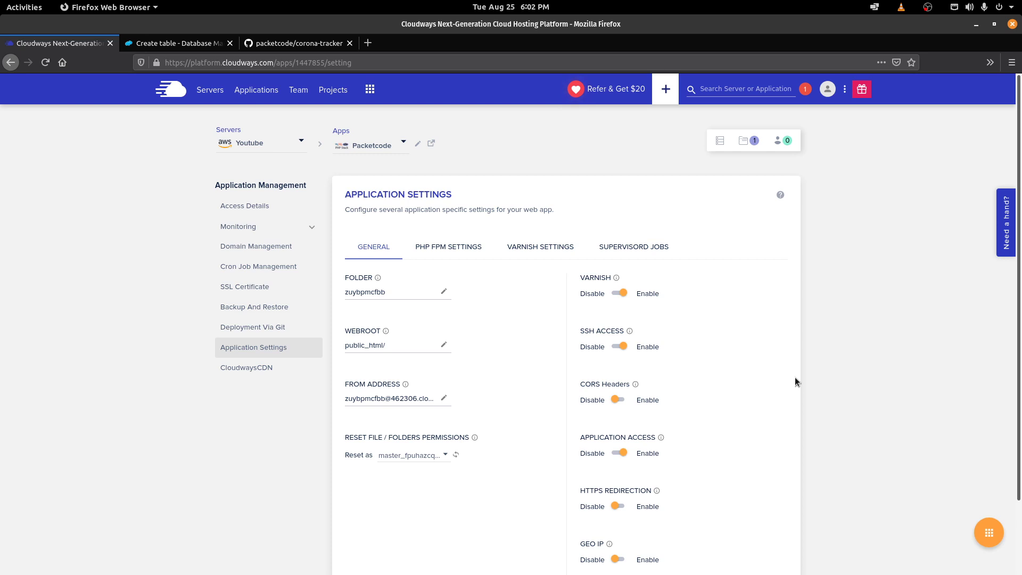
pyautogui.click(246, 207)
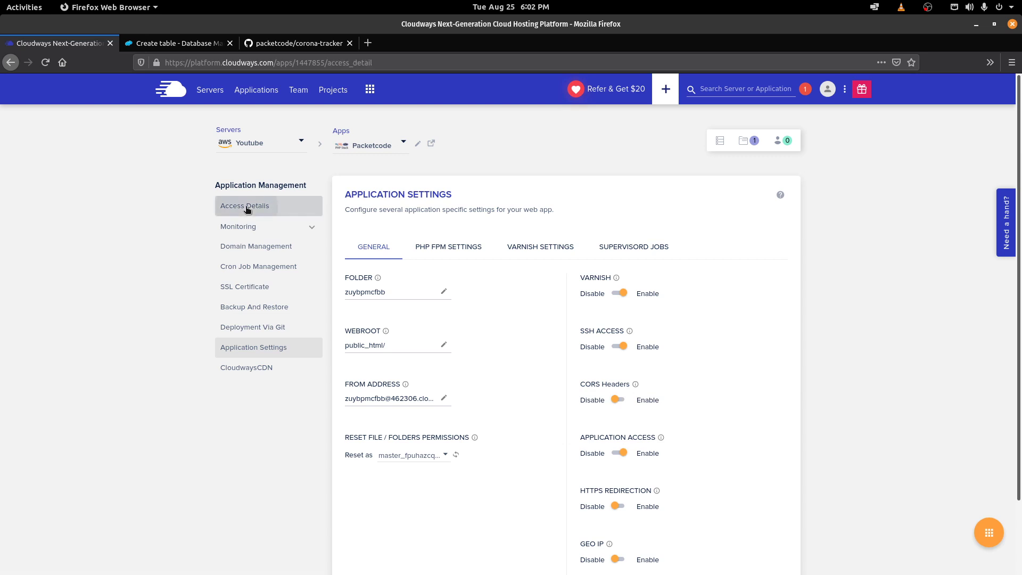
# Add new application credentials with a chosen username and password, dismissing the browser's login prompt
pyautogui.click(713, 316)
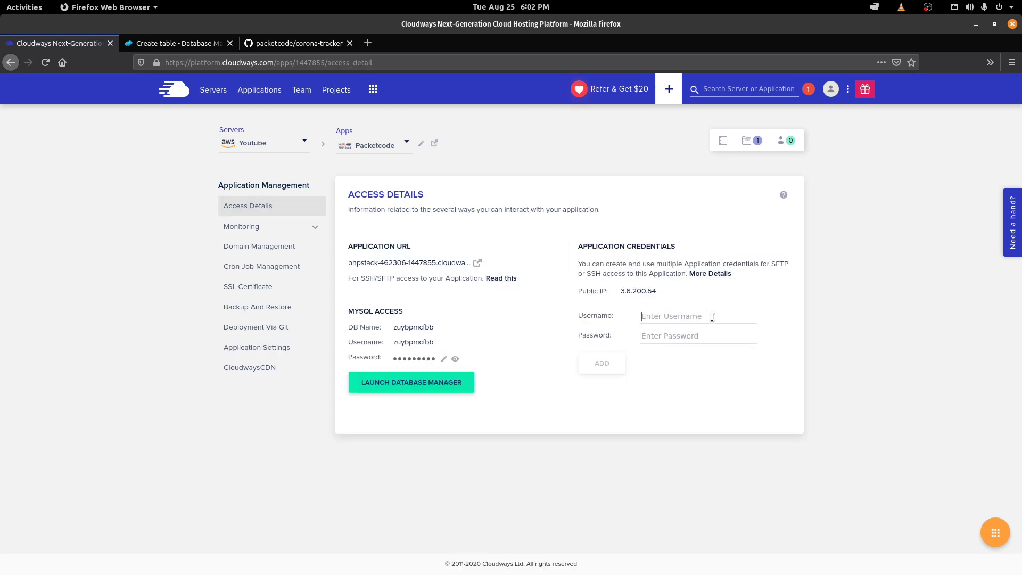
pyautogui.click(686, 332)
pyautogui.click(670, 317)
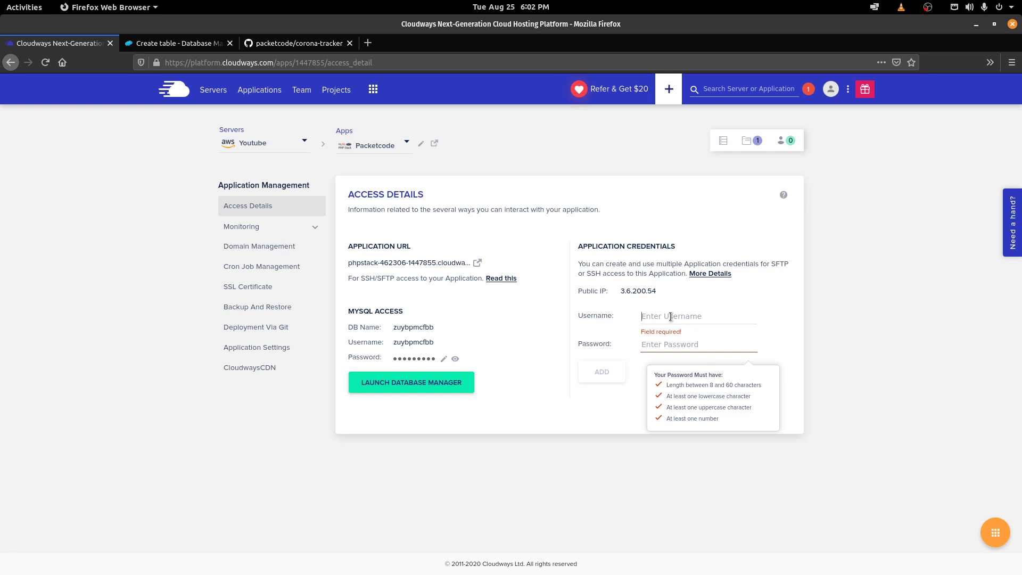
pyautogui.write('Kamal')
pyautogui.press('Tab')
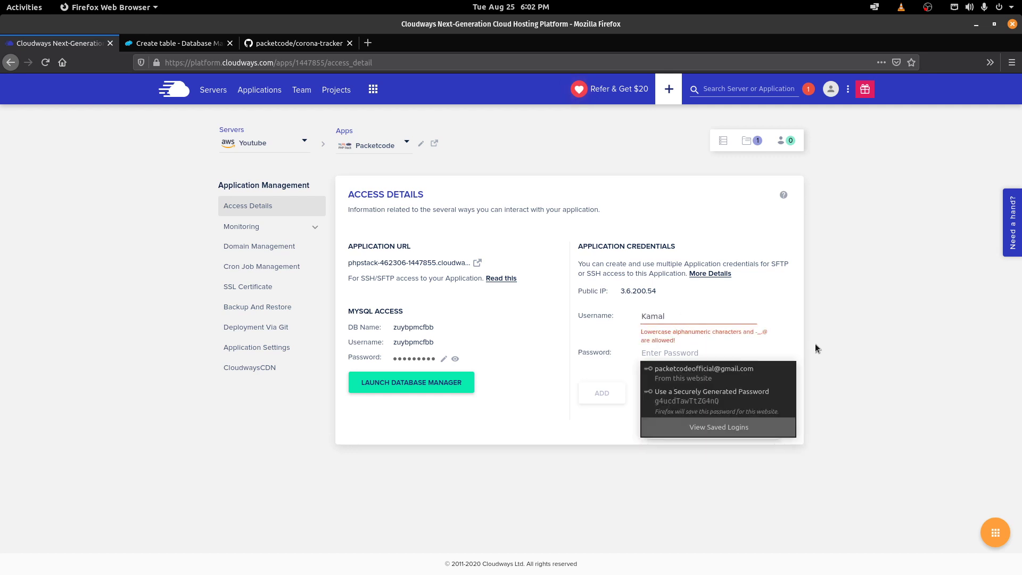
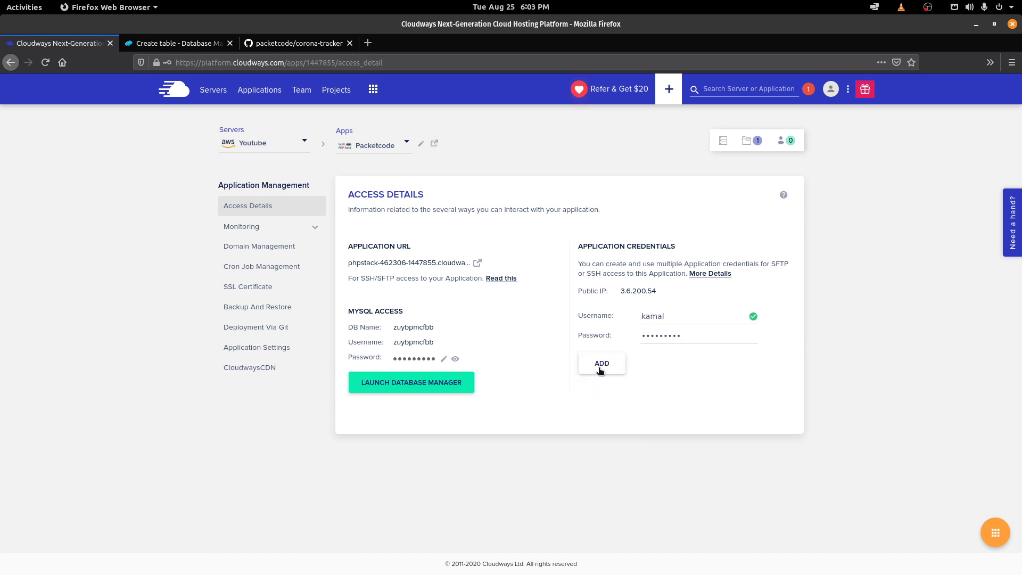
pyautogui.click(603, 372)
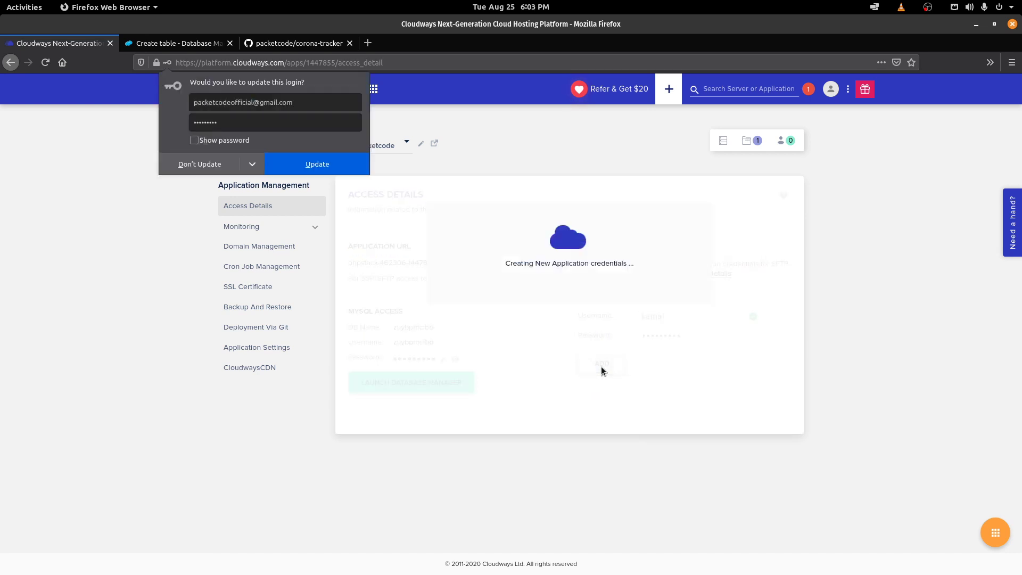
pyautogui.click(213, 173)
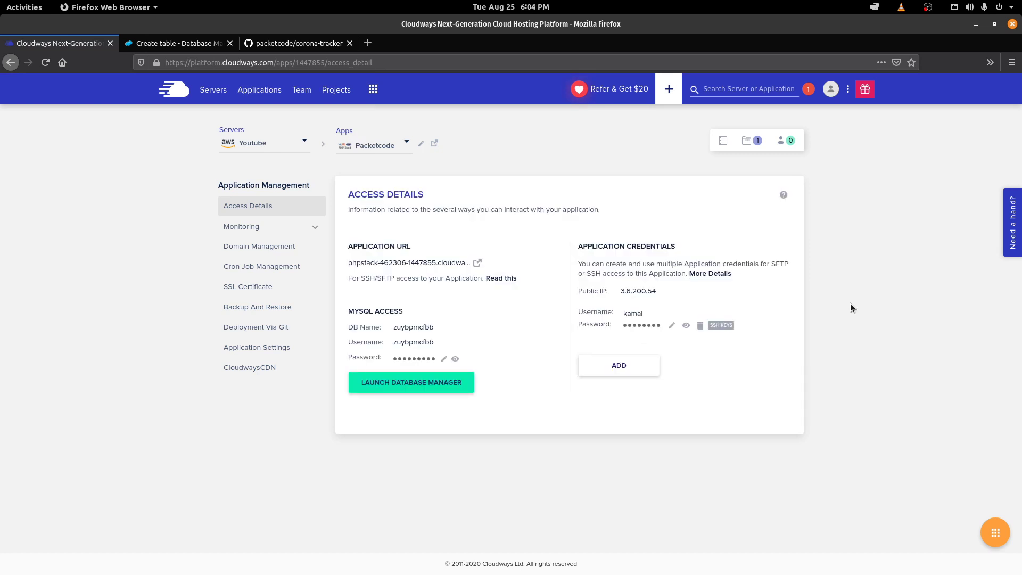
# Launch FileZilla from the desktop search and move its window aside to show the credentials
pyautogui.press('super')
pyautogui.write('file')
pyautogui.press('Right')
pyautogui.press('Return')
pyautogui.moveTo(562, 81); pyautogui.dragTo(655, 371)
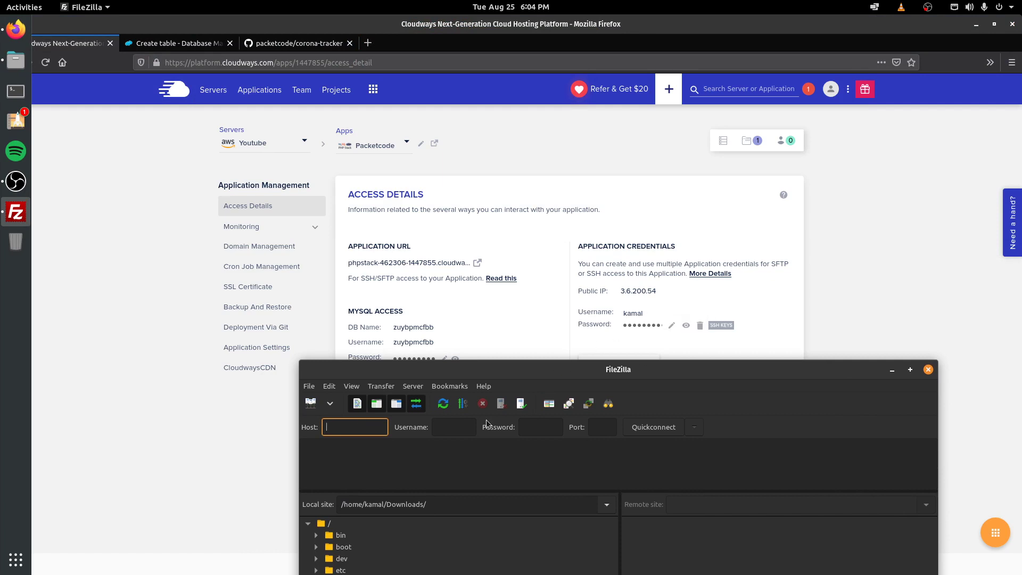
# Enter port 21 in FileZilla's Quickconnect bar and bring the window back into full view
pyautogui.click(611, 429)
pyautogui.write('21')
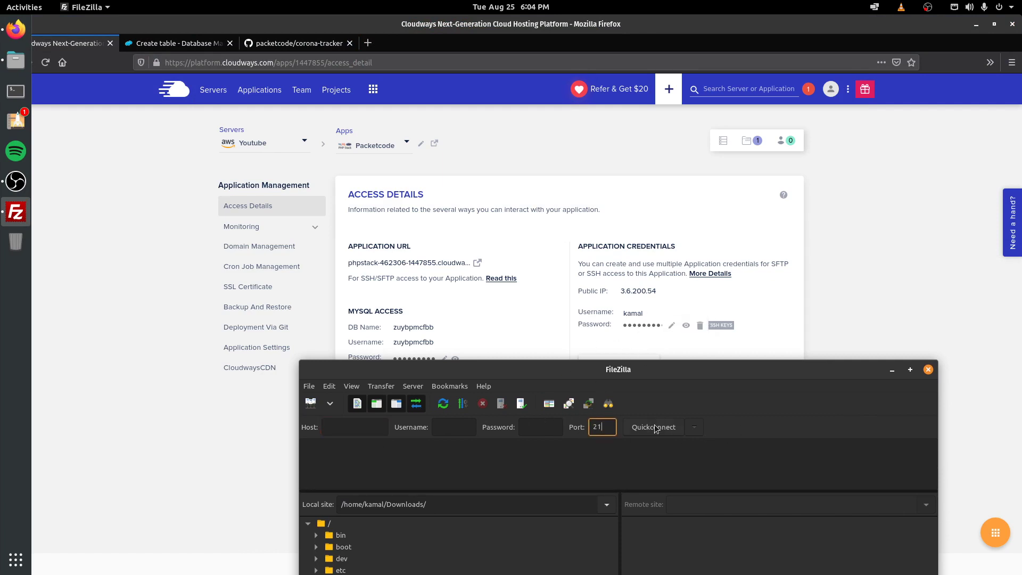
pyautogui.moveTo(684, 394); pyautogui.dragTo(585, 101)
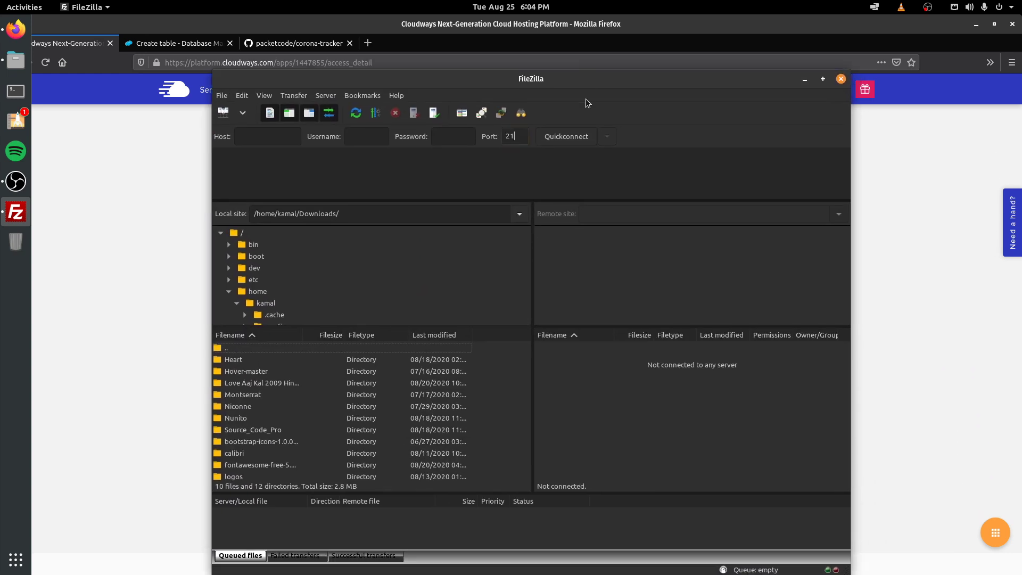
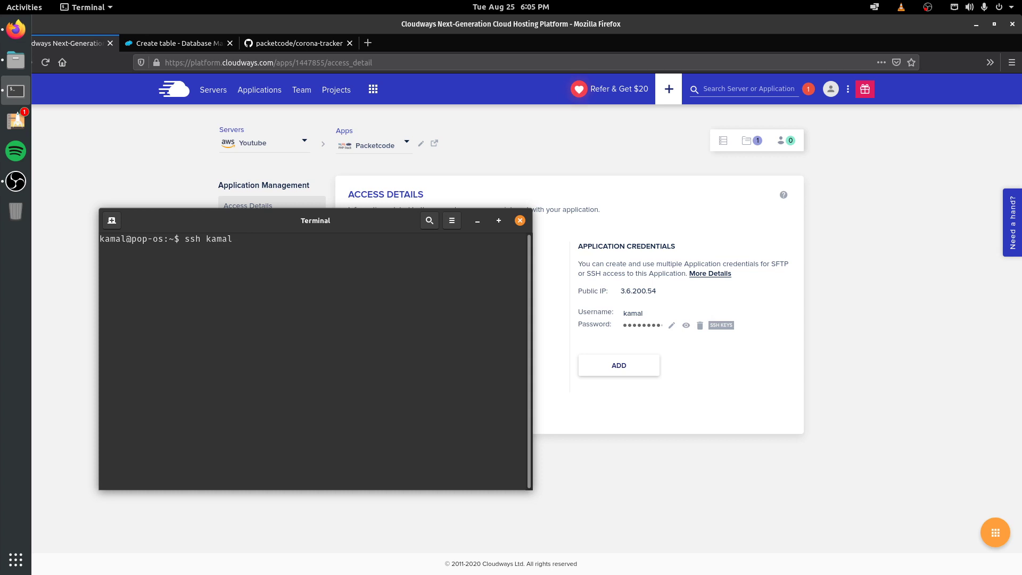
# Log in over SSH to 3.6.200.54, accepting the host key and entering the password
pyautogui.write('@')
pyautogui.write('3.6.200.54')
pyautogui.press('Return')
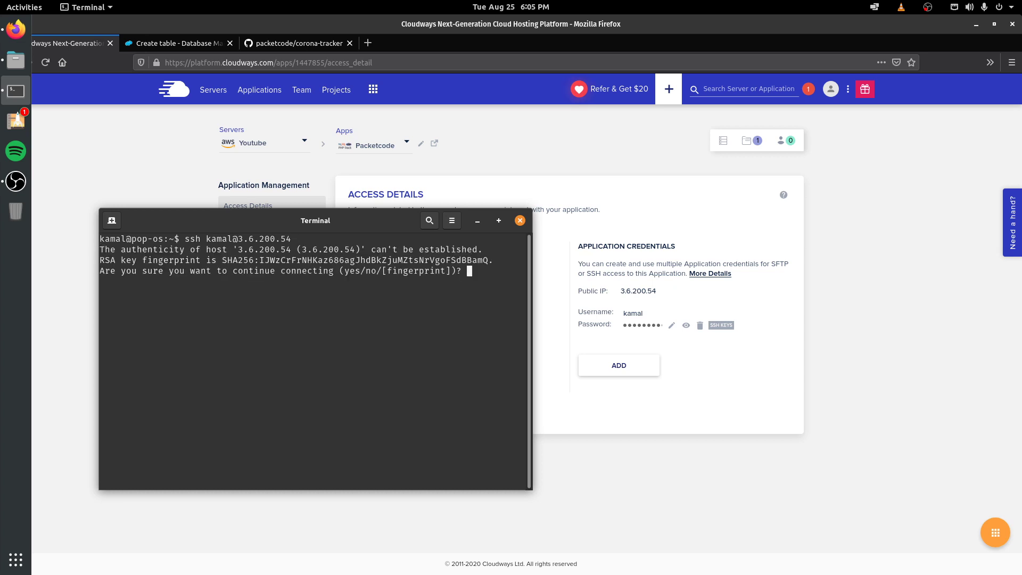
pyautogui.write('yes')
pyautogui.press('Return')
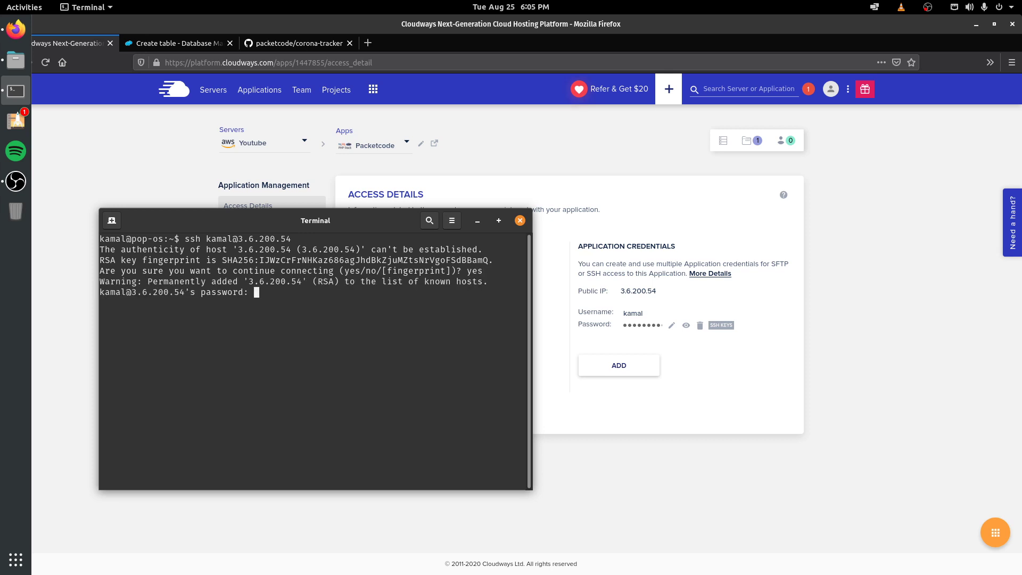
pyautogui.press('Return')
# List the web root with ls, showing only index.php
pyautogui.moveTo(291, 218); pyautogui.dragTo(269, 198)
pyautogui.write('ls')
pyautogui.press('Return')
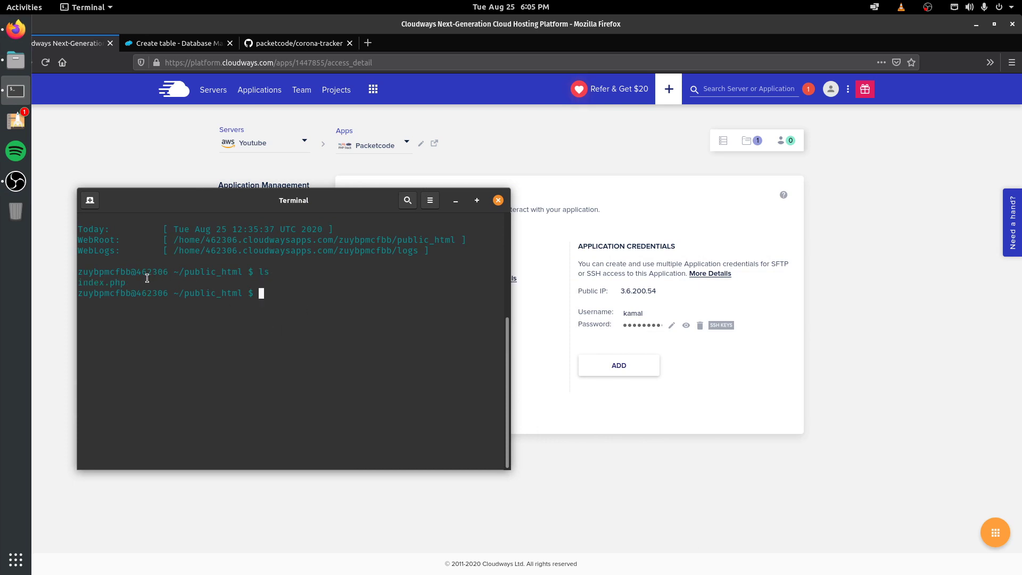
pyautogui.moveTo(153, 278); pyautogui.dragTo(80, 280)
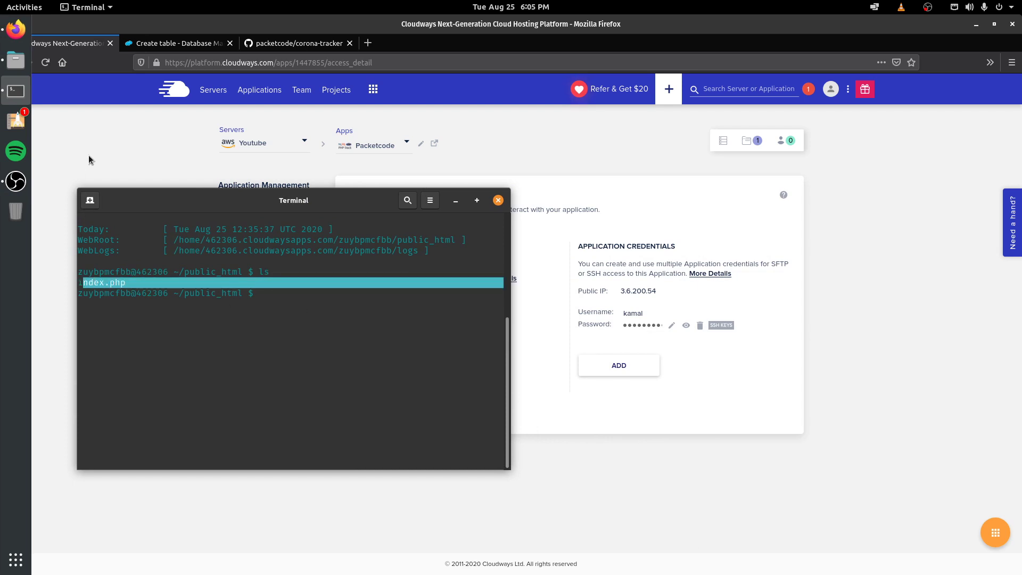
# Open the Application URL in a new tab and view the default PHP Stack page
pyautogui.click(90, 160)
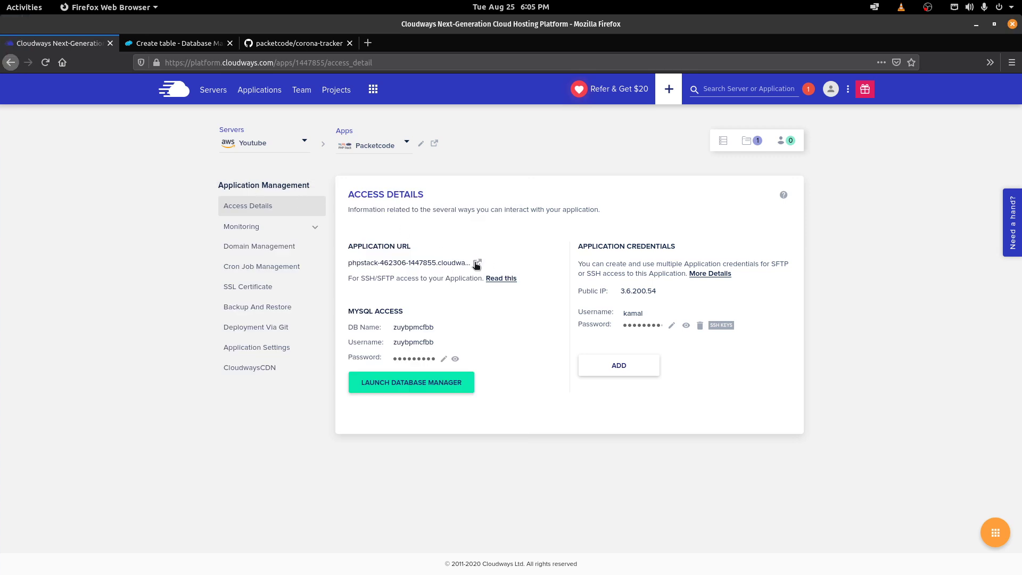
pyautogui.click(476, 265)
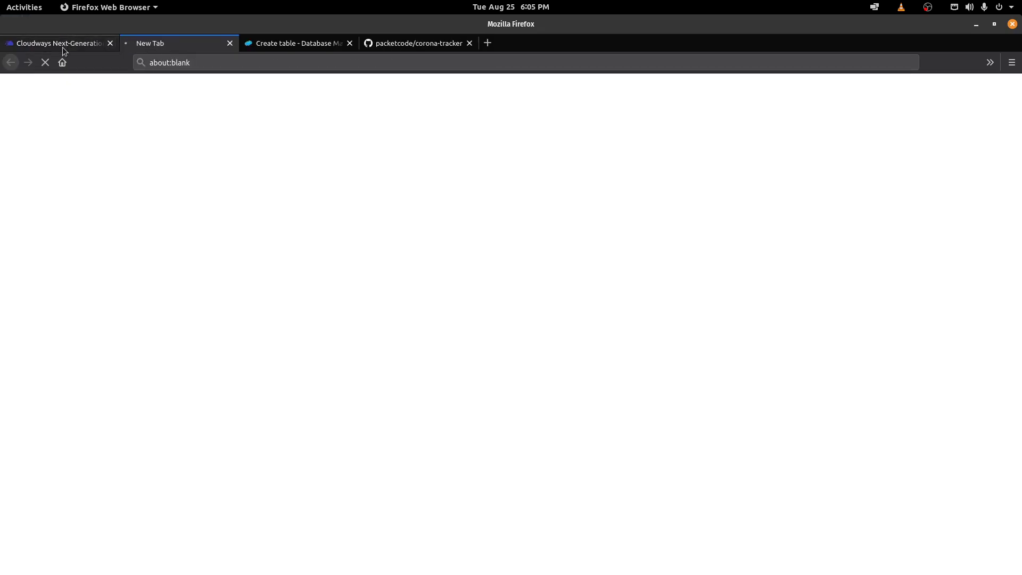
pyautogui.click(62, 47)
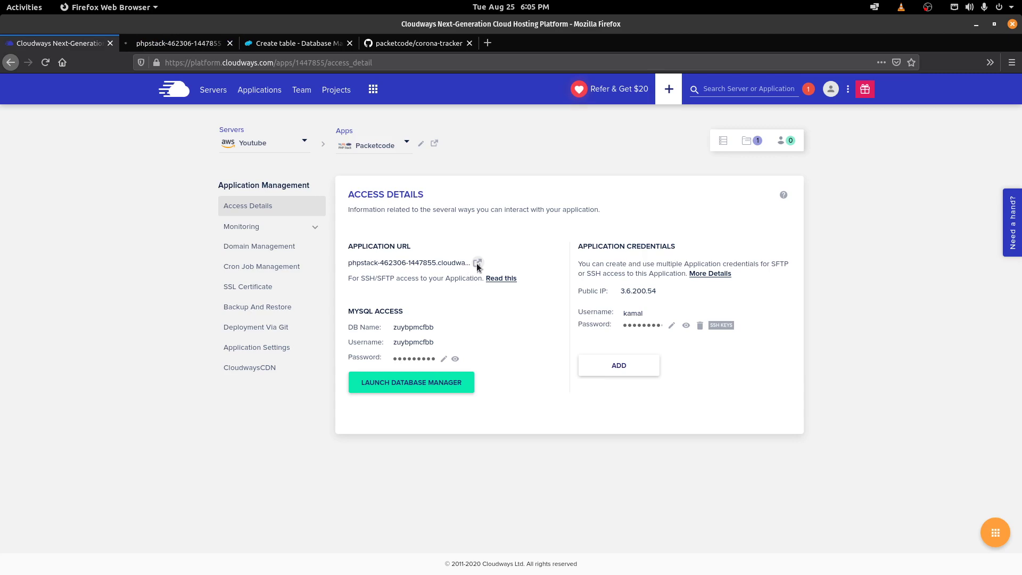
pyautogui.click(207, 45)
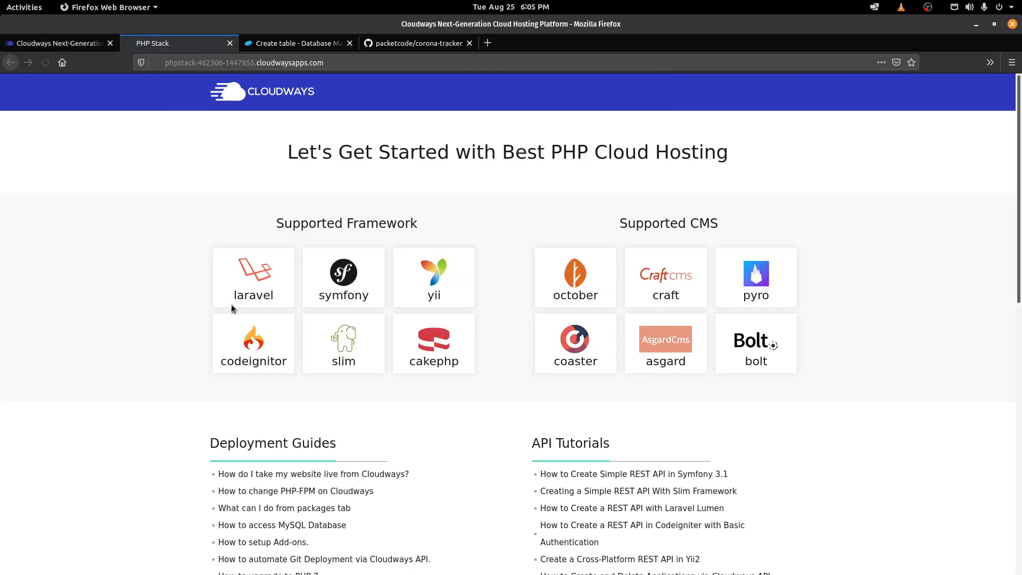
pyautogui.click(1019, 500)
pyautogui.moveTo(1020, 430); pyautogui.dragTo(1020, 85)
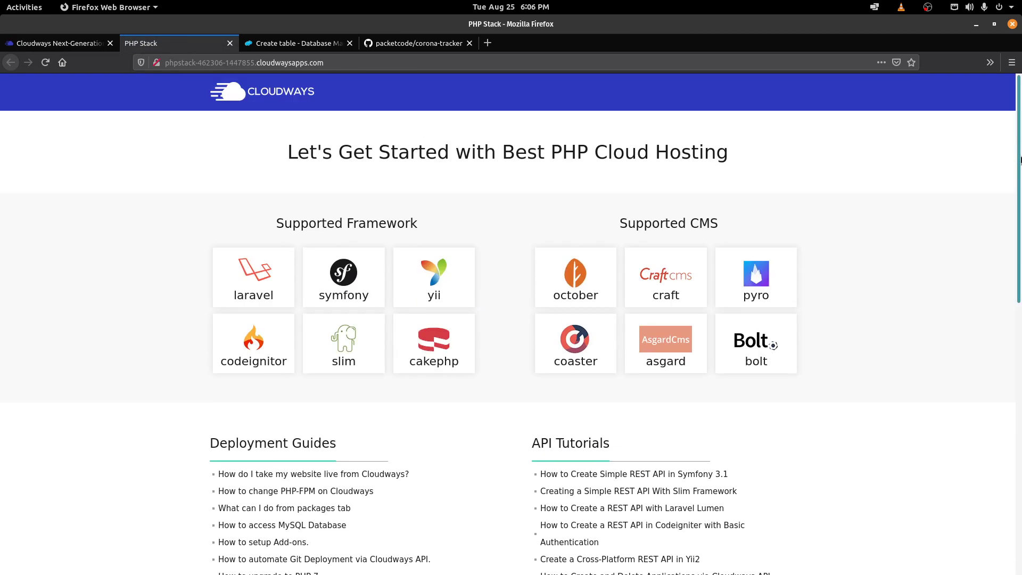
# Return to the Cloudways access details and bring the terminal back to the front
pyautogui.click(59, 43)
pyautogui.moveTo(11, 147)
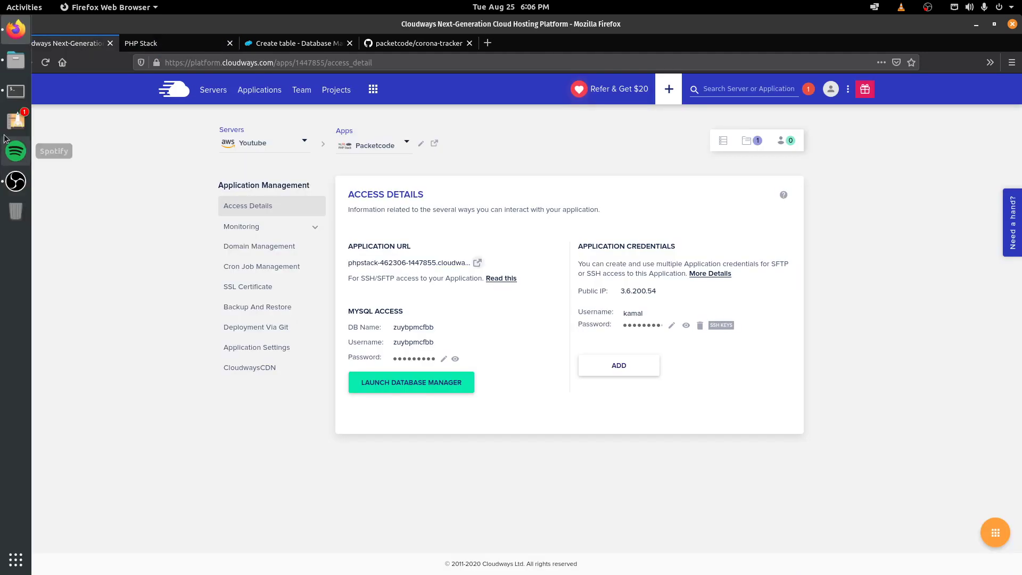
pyautogui.click(16, 91)
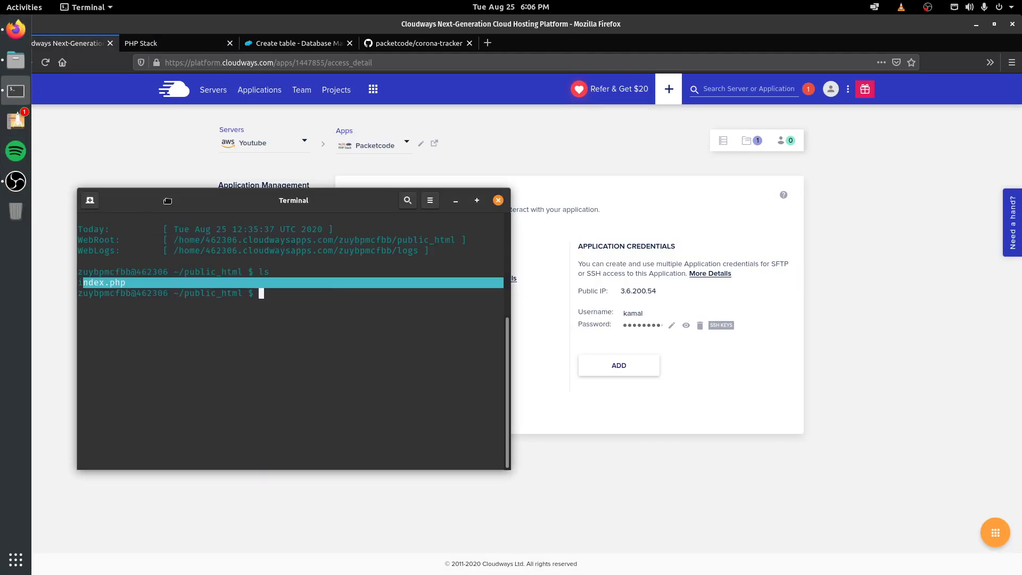
pyautogui.moveTo(147, 202); pyautogui.dragTo(312, 230)
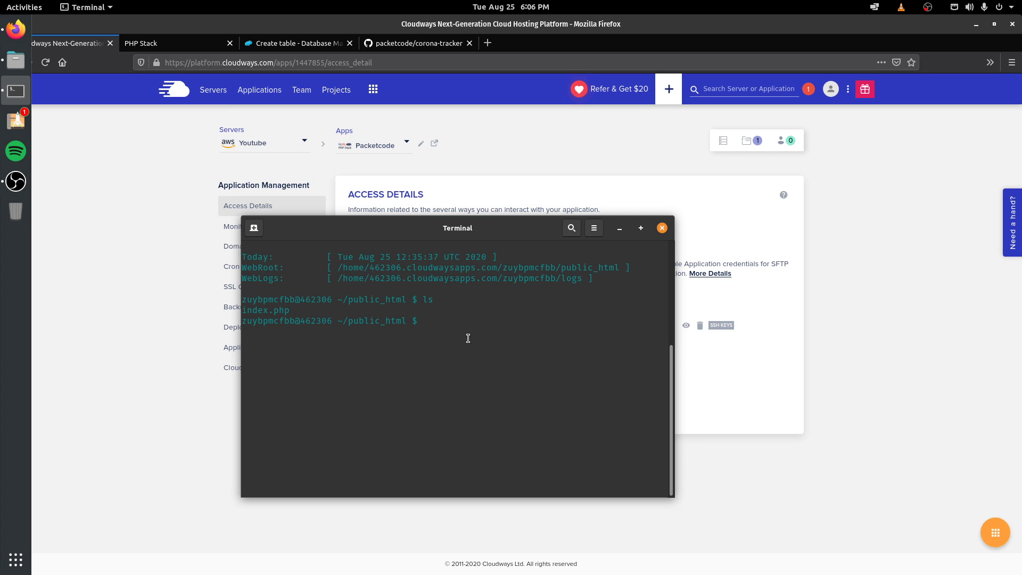
# Change to the server root with cd / and list its contents
pyautogui.write('cd /')
pyautogui.press('Return')
pyautogui.write('ls')
pyautogui.press('Return')
pyautogui.tripleClick(400, 394)
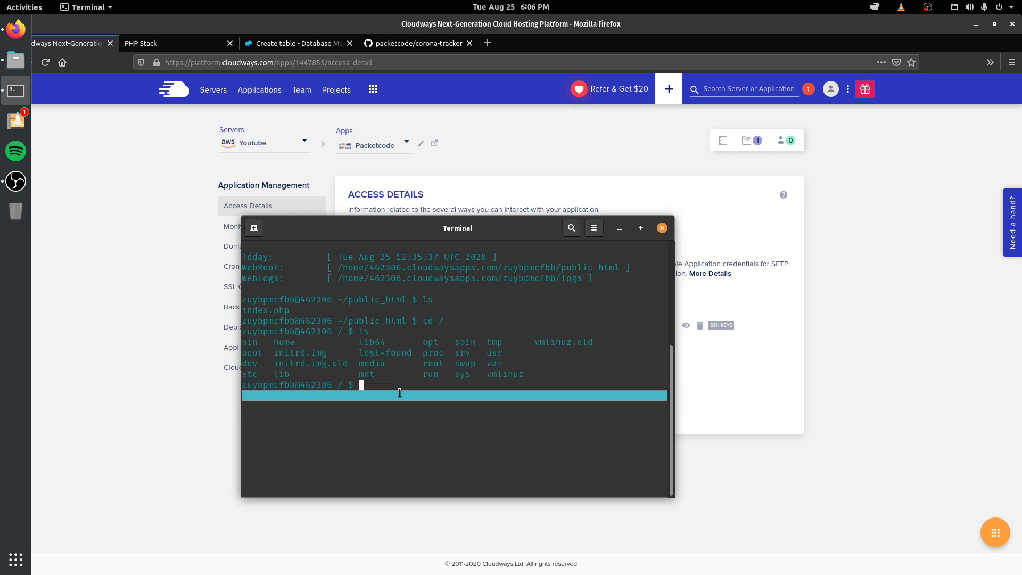
pyautogui.click(394, 387)
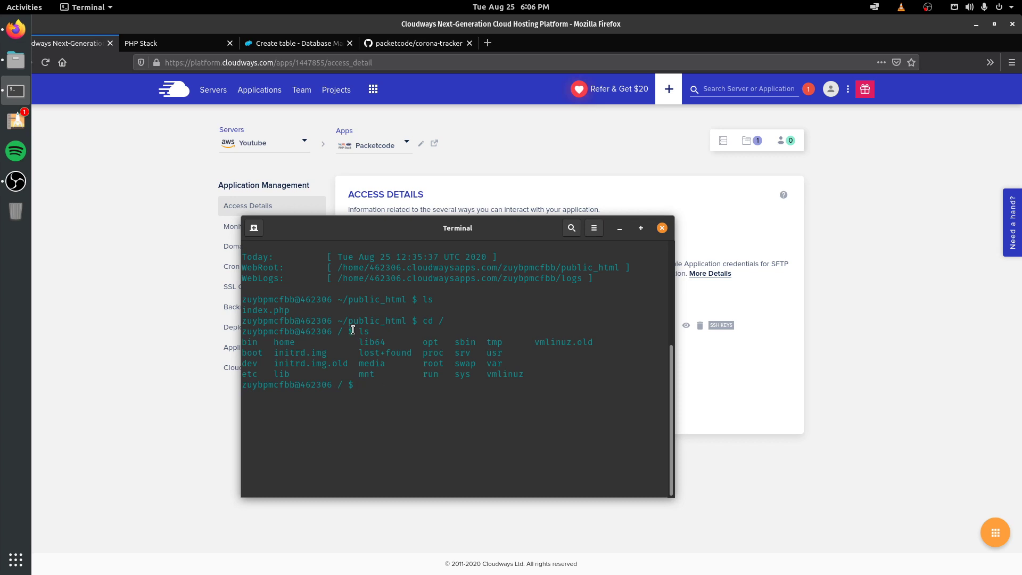
pyautogui.moveTo(348, 320); pyautogui.dragTo(408, 320)
# Enter home and then the 462306.cloudwaysapps.com folder, listing each
pyautogui.write('cd home')
pyautogui.press('Return')
pyautogui.write('ls')
pyautogui.press('Return')
pyautogui.write('cd ')
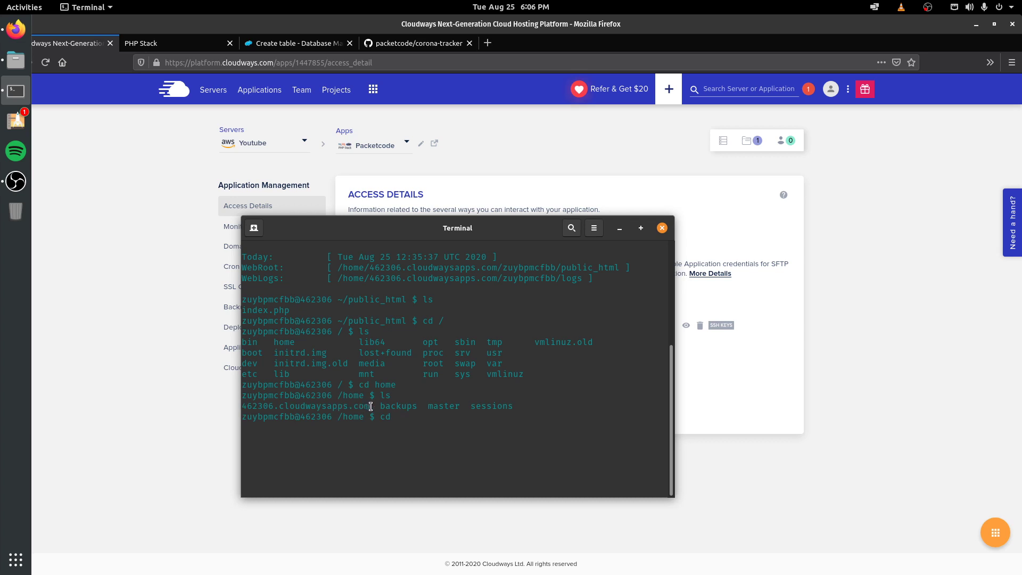
pyautogui.write('46')
pyautogui.press('Tab')
pyautogui.press('Return')
pyautogui.write('ls')
pyautogui.press('Return')
# Enter the application folder and its public_html, confirm index.php, then clear the screen
pyautogui.write('cd z')
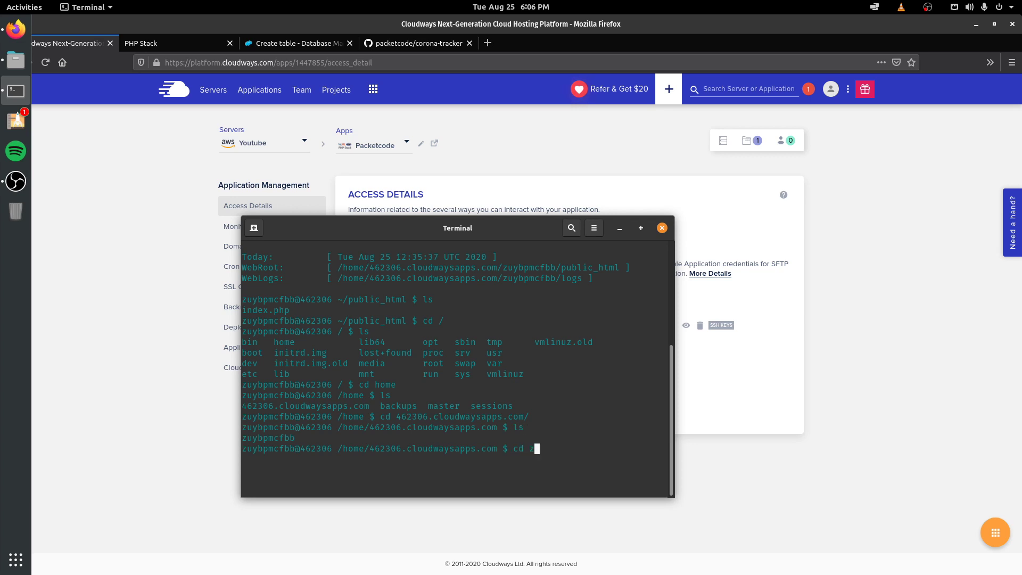
pyautogui.press('Tab')
pyautogui.press('Return')
pyautogui.write('ls')
pyautogui.press('Return')
pyautogui.write('cd public_html/')
pyautogui.press('Return')
pyautogui.write('ls')
pyautogui.press('Return')
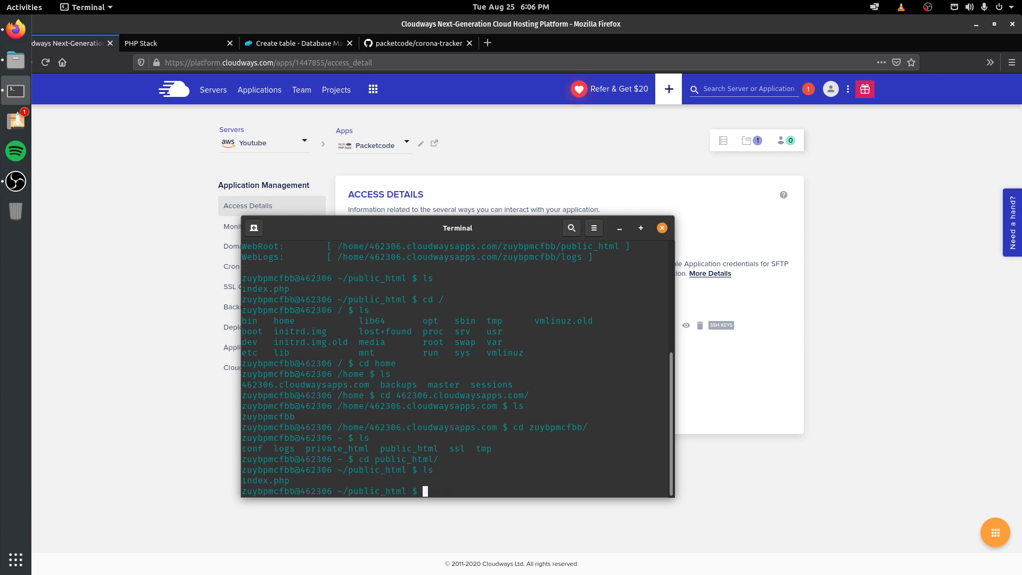
pyautogui.write('clear')
pyautogui.press('Return')
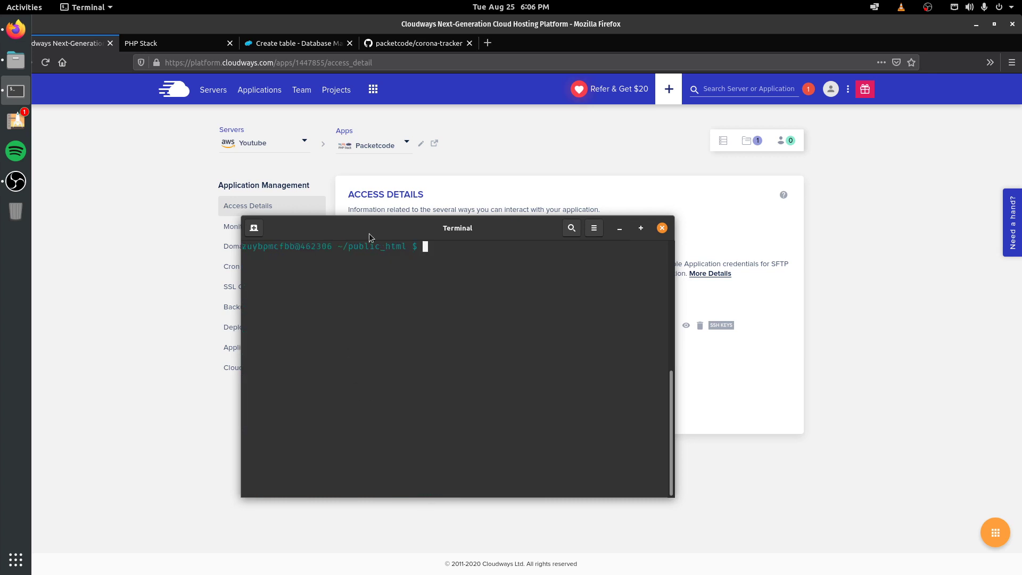
# Review the application credentials, then bring up the packetcode/corona-tracker GitHub repository
pyautogui.click(619, 228)
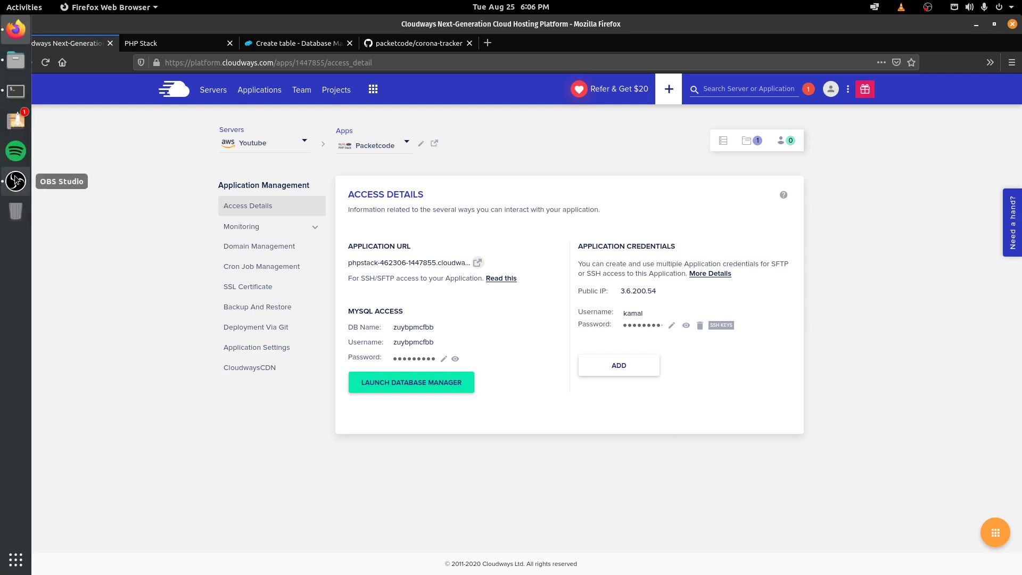
pyautogui.moveTo(677, 246); pyautogui.dragTo(584, 246)
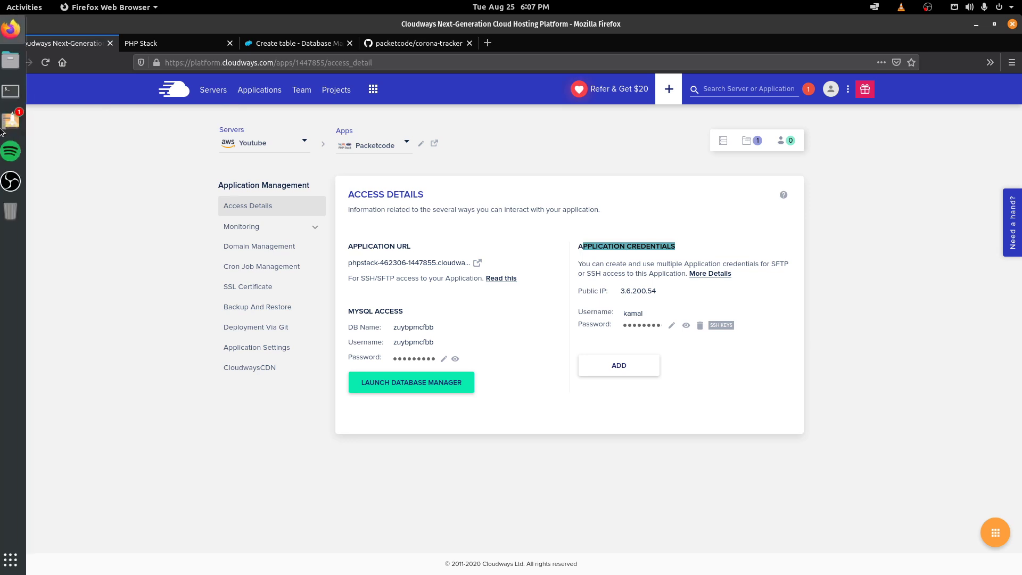
pyautogui.click(16, 90)
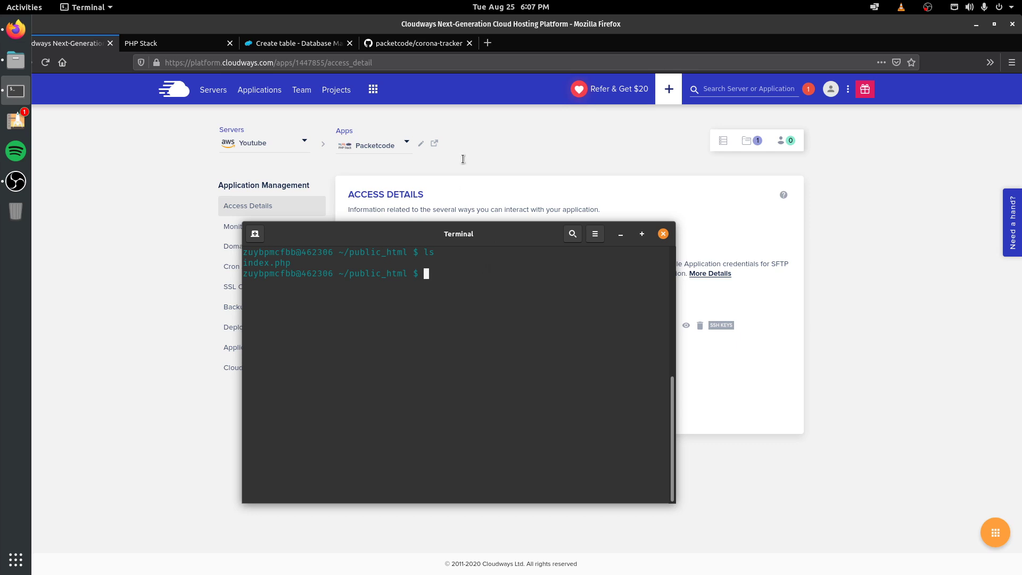
pyautogui.click(420, 46)
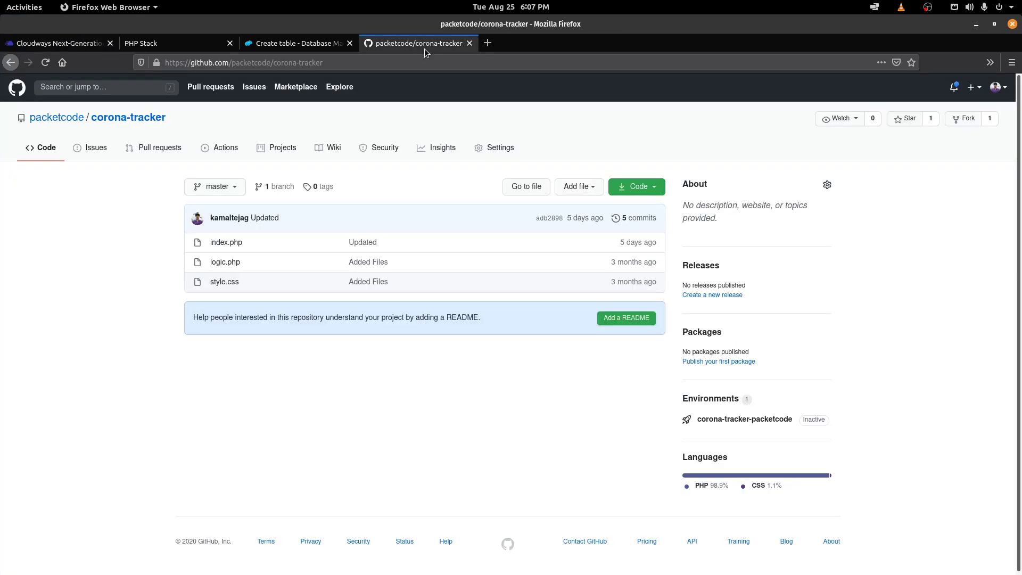
# Copy the corona-tracker repository's HTTPS clone URL
pyautogui.click(652, 190)
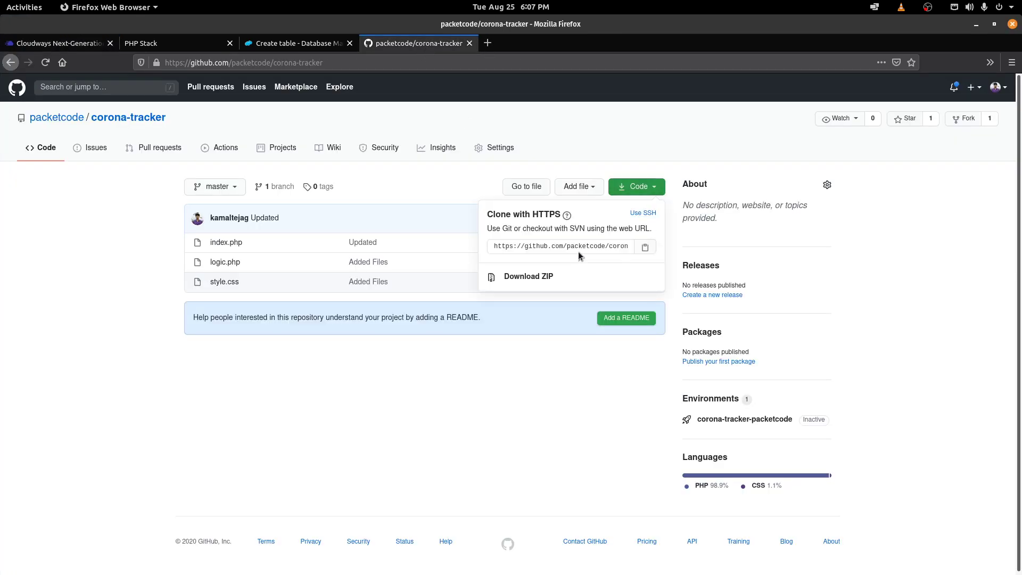
pyautogui.click(645, 247)
pyautogui.moveTo(1, 155)
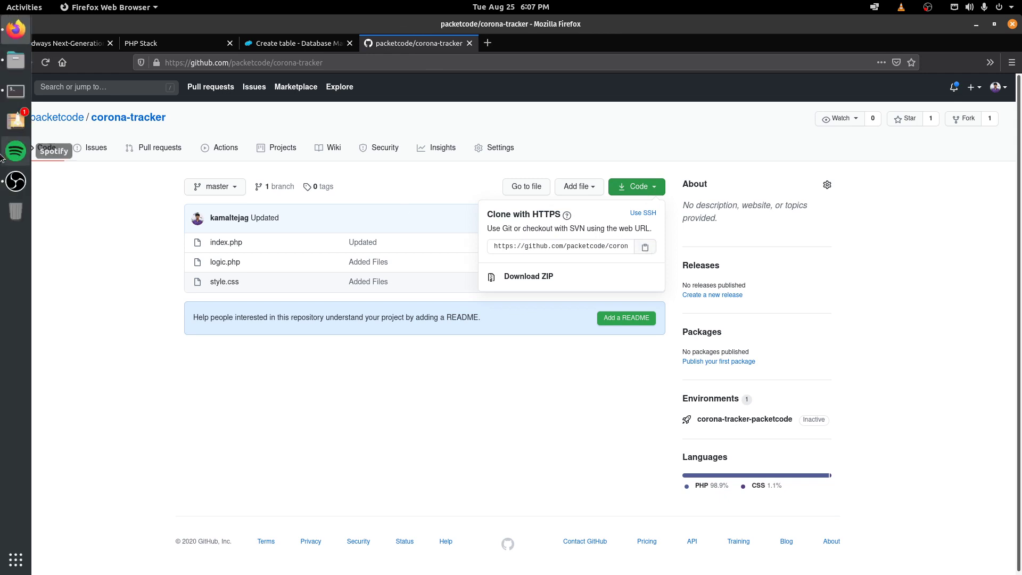
pyautogui.click(15, 91)
# Draft a git clone command with the pasted URL, then return to Cloudways Access Details
pyautogui.write('git clone')
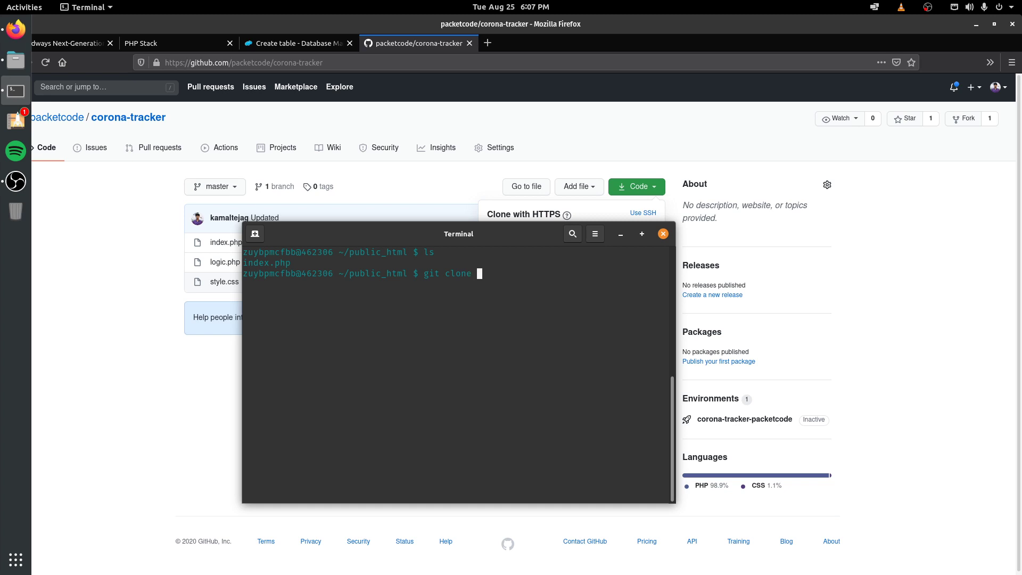
pyautogui.write('https://github.com/packetcode/corona-tracker.git')
pyautogui.press('BackSpace')
pyautogui.press('BackSpace')
pyautogui.press('BackSpace')
pyautogui.press('BackSpace')
pyautogui.press('BackSpace')
pyautogui.press('BackSpace')
pyautogui.press('BackSpace')
pyautogui.press('BackSpace')
pyautogui.press('BackSpace')
pyautogui.press('BackSpace')
pyautogui.press('BackSpace')
pyautogui.press('BackSpace')
pyautogui.press('BackSpace')
pyautogui.press('BackSpace')
pyautogui.press('BackSpace')
pyautogui.press('BackSpace')
pyautogui.press('BackSpace')
pyautogui.press('BackSpace')
pyautogui.press('BackSpace')
pyautogui.press('BackSpace')
pyautogui.press('BackSpace')
pyautogui.press('BackSpace')
pyautogui.press('BackSpace')
pyautogui.press('BackSpace')
pyautogui.press('BackSpace')
pyautogui.press('BackSpace')
pyautogui.press('BackSpace')
pyautogui.press('BackSpace')
pyautogui.press('BackSpace')
pyautogui.press('BackSpace')
pyautogui.press('BackSpace')
pyautogui.press('BackSpace')
pyautogui.press('BackSpace')
pyautogui.press('BackSpace')
pyautogui.press('BackSpace')
pyautogui.press('BackSpace')
pyautogui.press('BackSpace')
pyautogui.press('BackSpace')
pyautogui.press('BackSpace')
pyautogui.press('BackSpace')
pyautogui.hotkey('ctrl', '1')
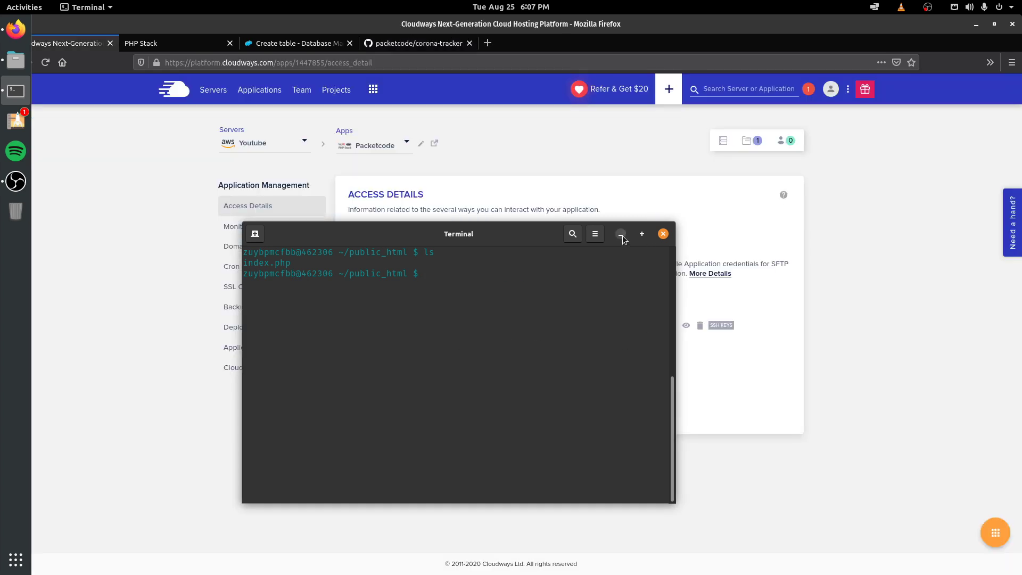
pyautogui.click(621, 234)
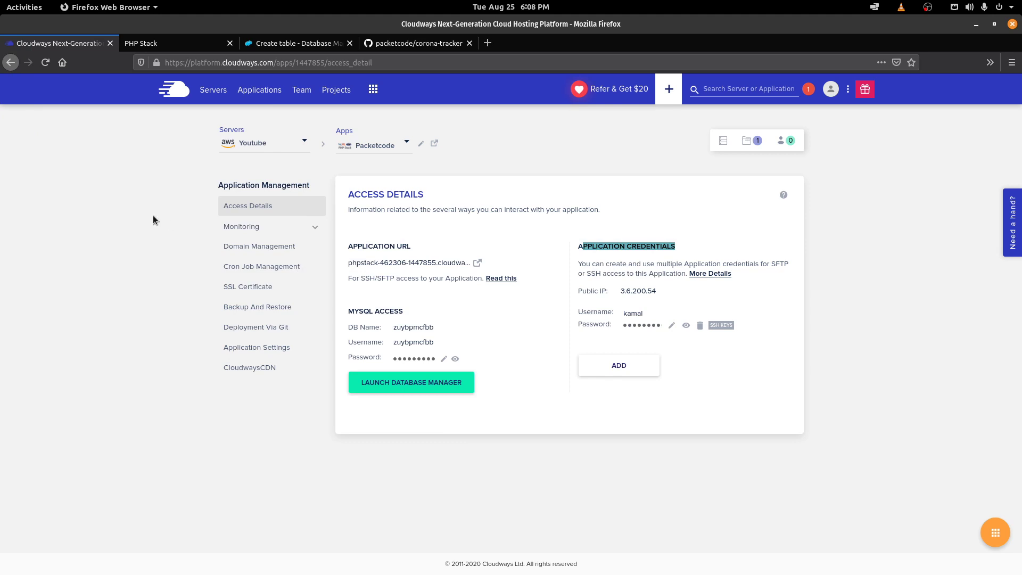
# Generate a Deployment Via Git SSH key in Cloudways and copy its public key
pyautogui.click(437, 43)
pyautogui.click(81, 43)
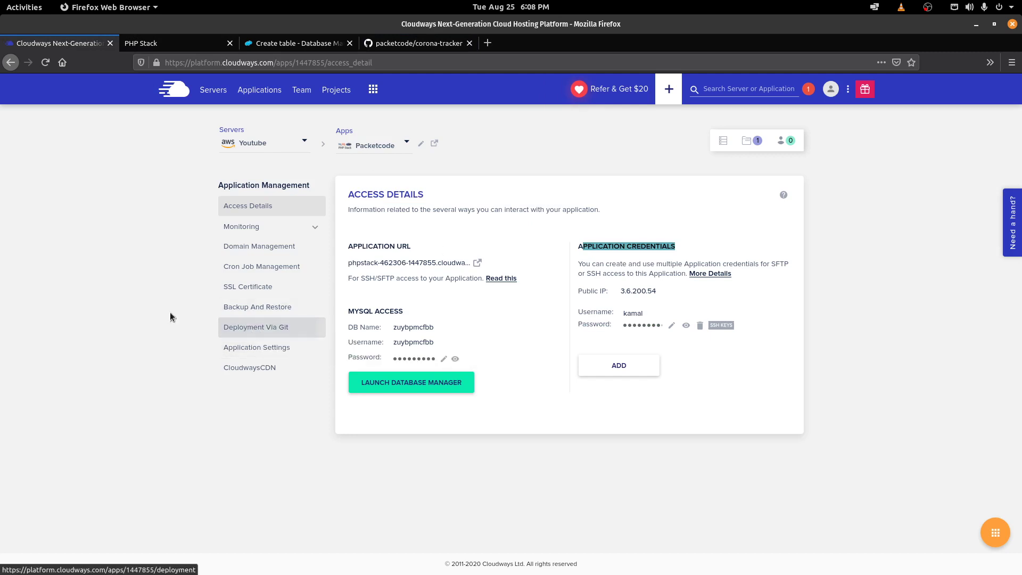
pyautogui.click(236, 326)
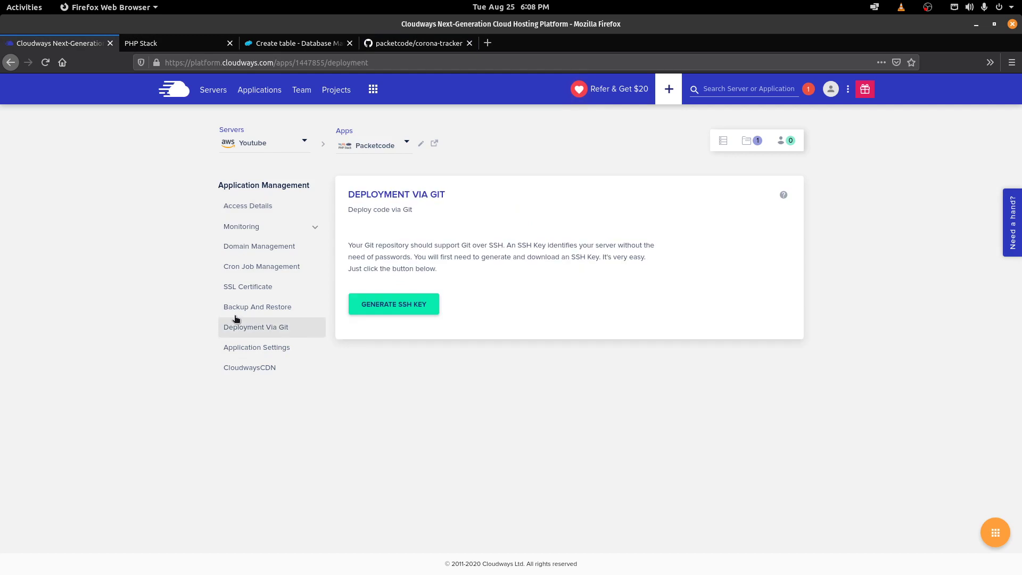
pyautogui.click(397, 304)
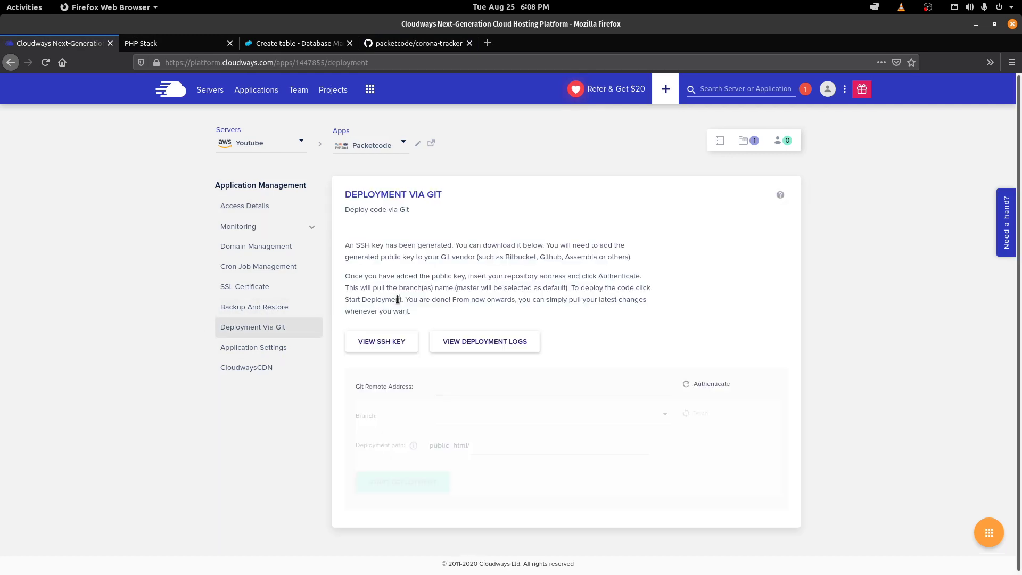
pyautogui.click(373, 349)
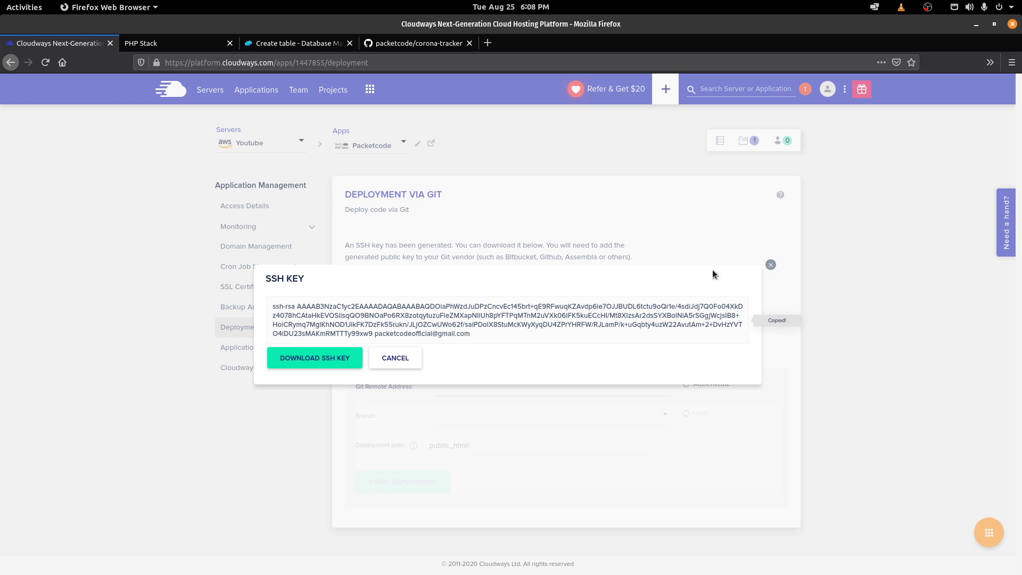
pyautogui.click(771, 265)
# Delete the Cloudways-GCS key from GitHub's SSH and GPG keys settings
pyautogui.click(427, 50)
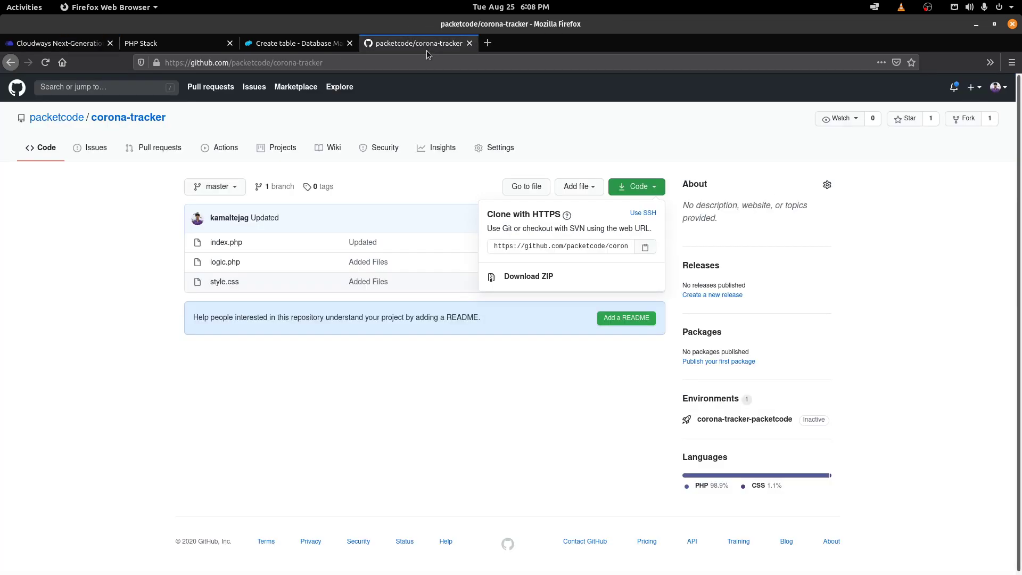
pyautogui.click(998, 89)
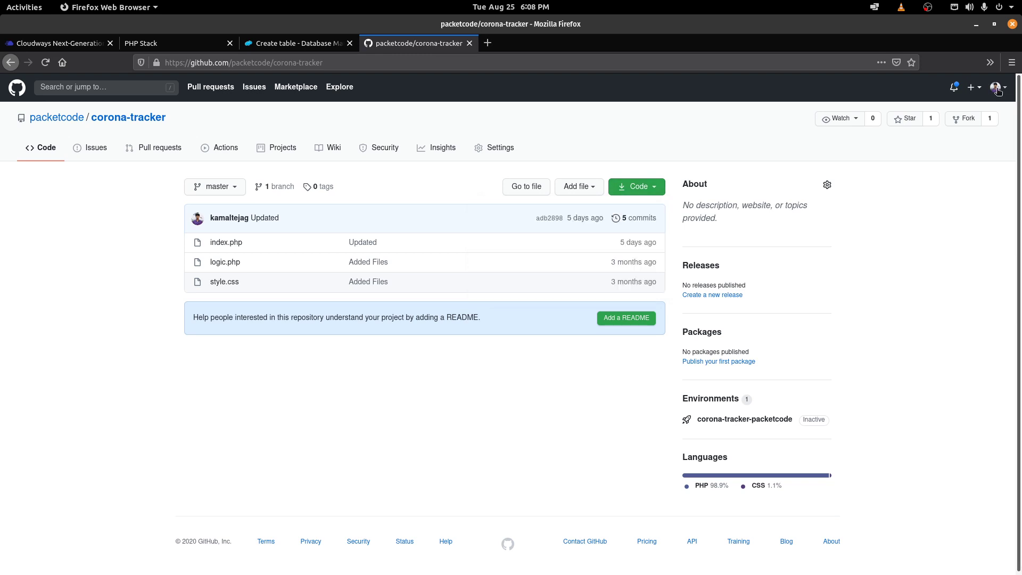
pyautogui.click(998, 89)
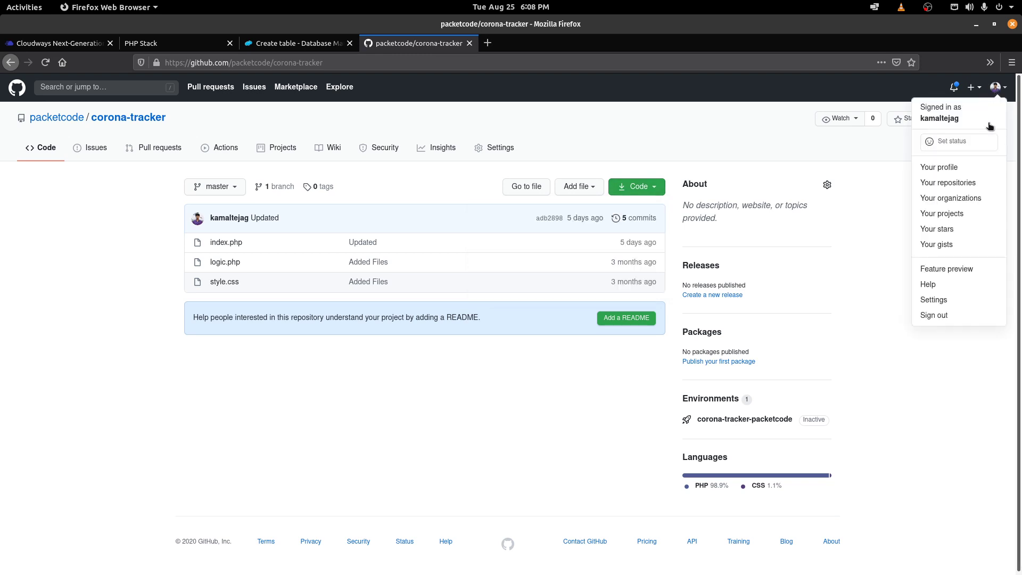
pyautogui.click(935, 300)
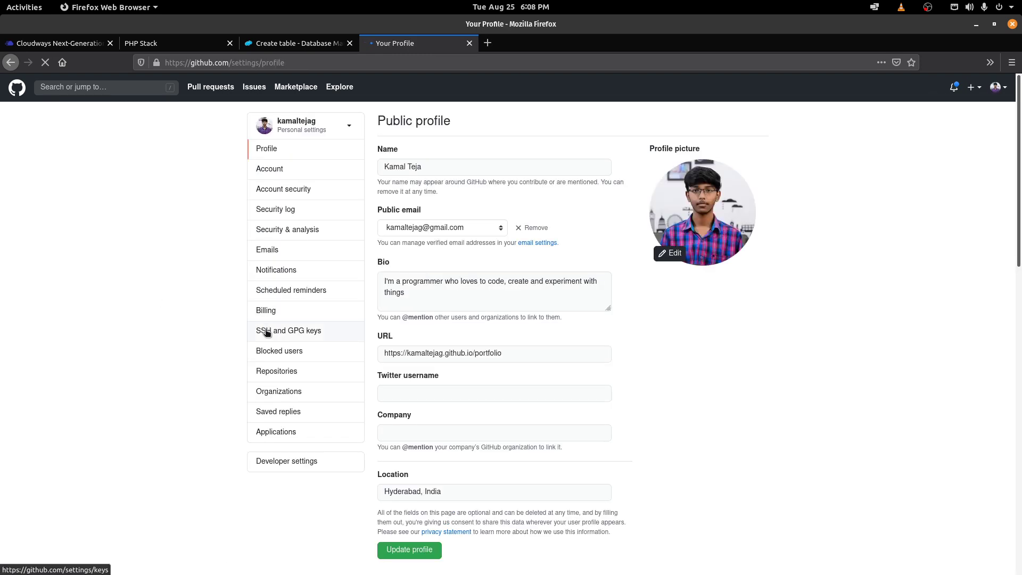
pyautogui.click(265, 332)
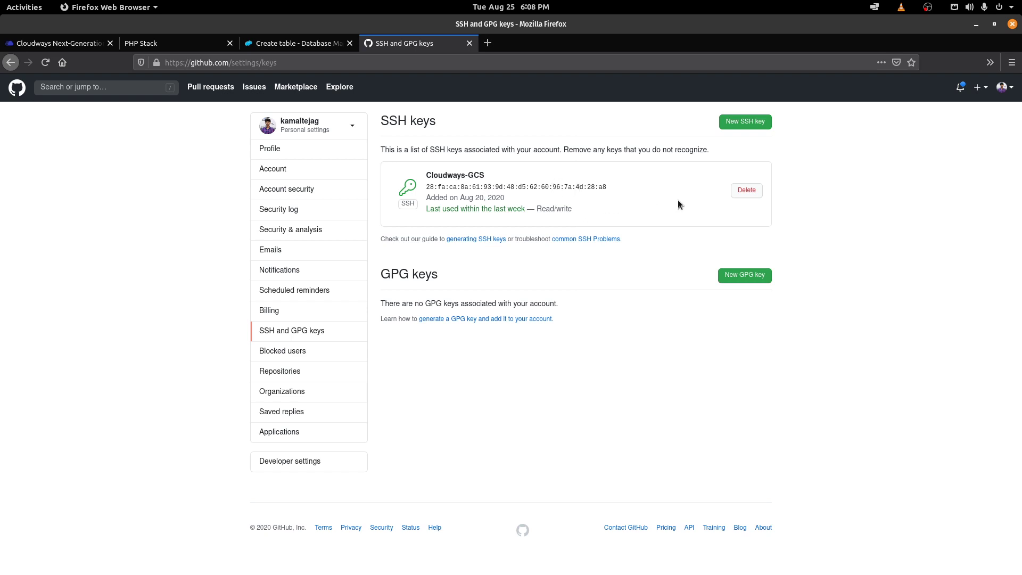
pyautogui.click(746, 190)
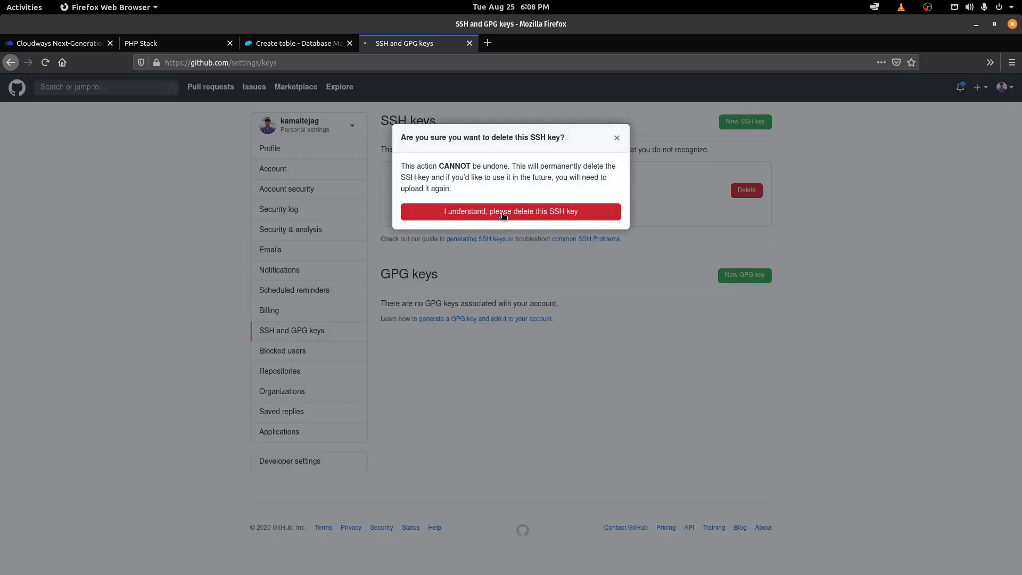
pyautogui.click(503, 216)
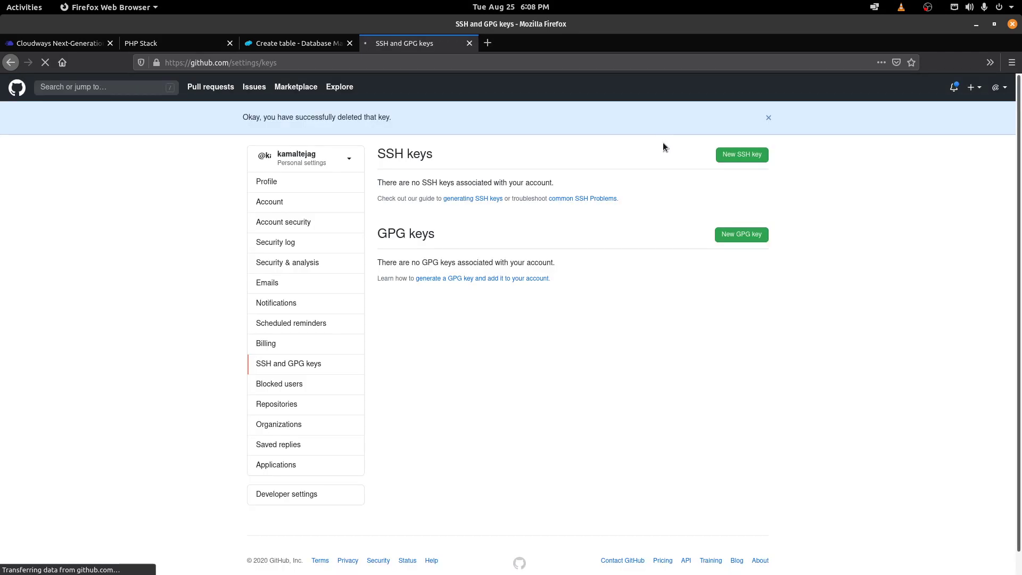
# Add the copied public key as GitHub SSH key 'Cloudways-youtube', confirming with the account password
pyautogui.click(731, 156)
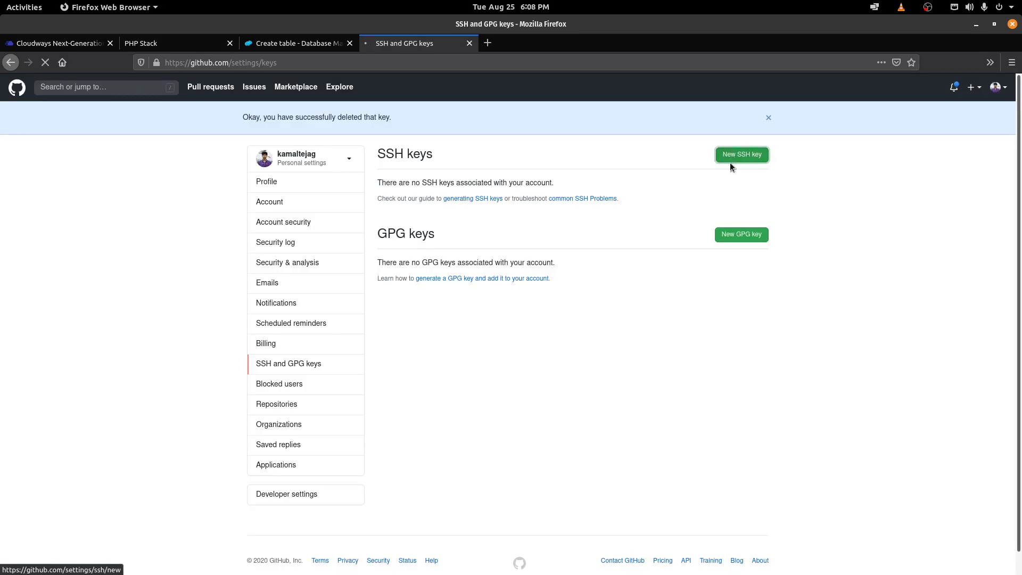
pyautogui.click(500, 251)
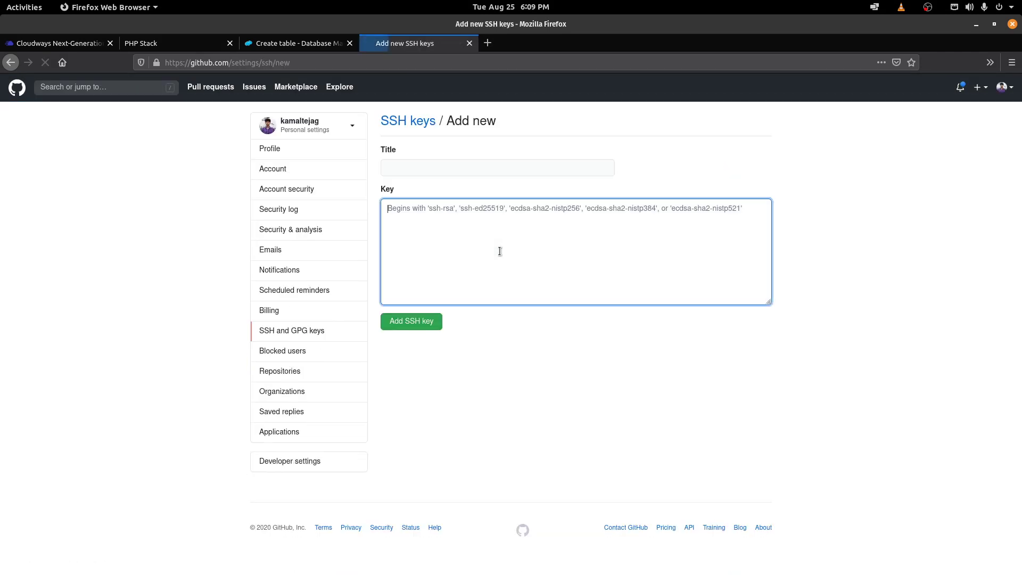
pyautogui.hotkey('ctrl', 'v')
pyautogui.click(456, 163)
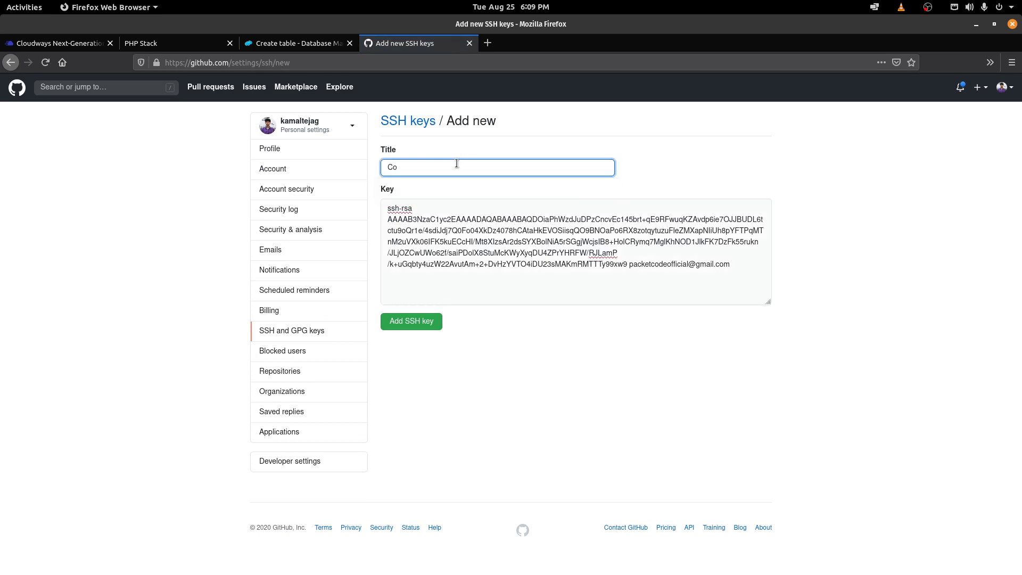
pyautogui.write('Colu')
pyautogui.press('BackSpace')
pyautogui.press('BackSpace')
pyautogui.press('BackSpace')
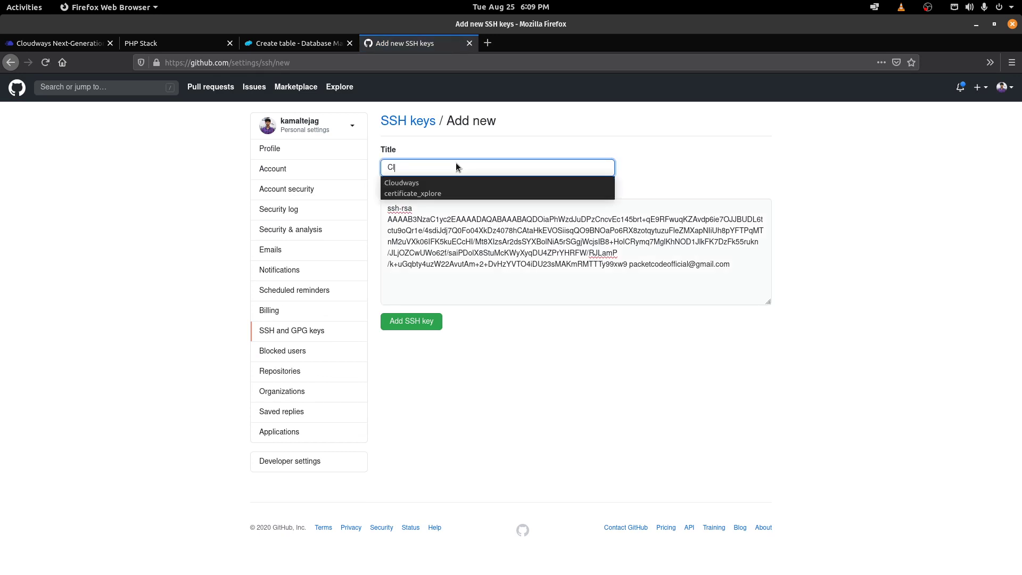
pyautogui.write('loudways-youtube')
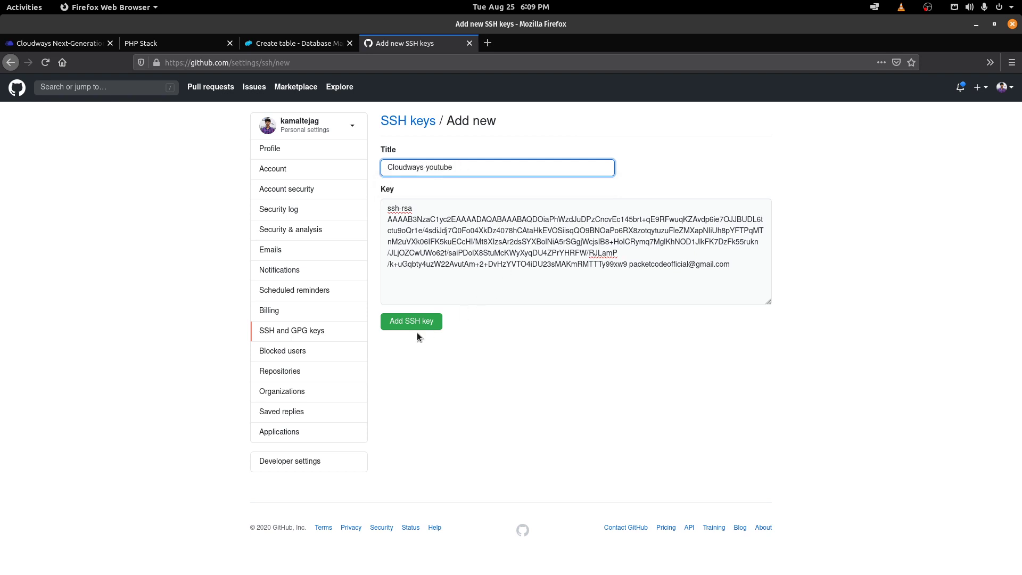
pyautogui.click(396, 326)
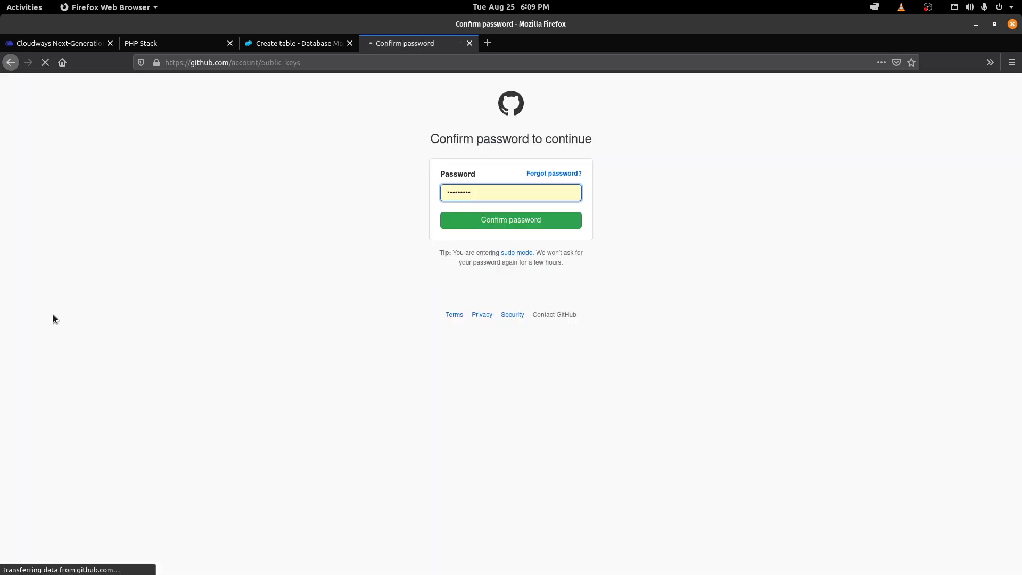
pyautogui.click(451, 220)
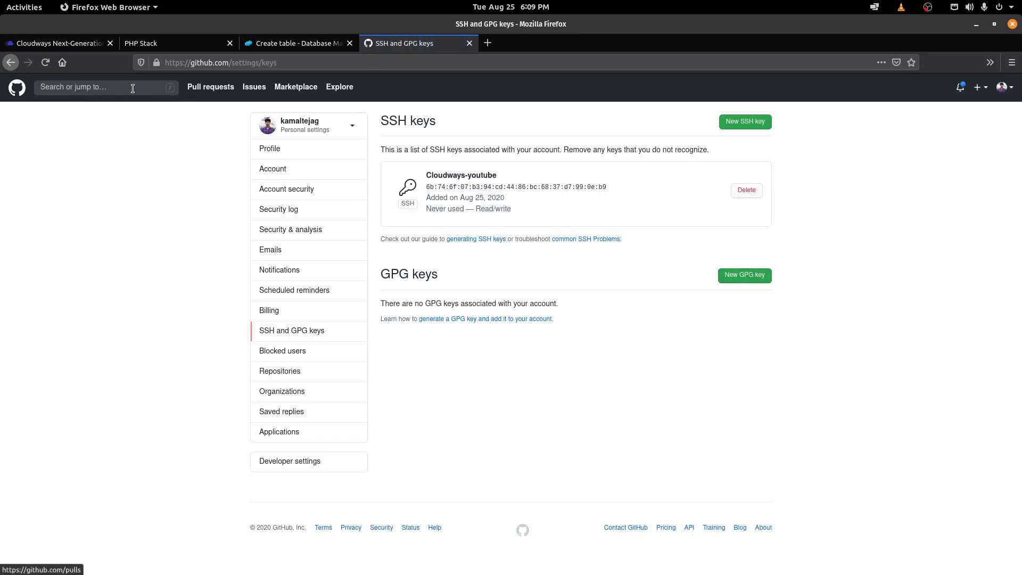
# Copy the corona-tracker repository's SSH clone address and return to Cloudways
pyautogui.click(1004, 88)
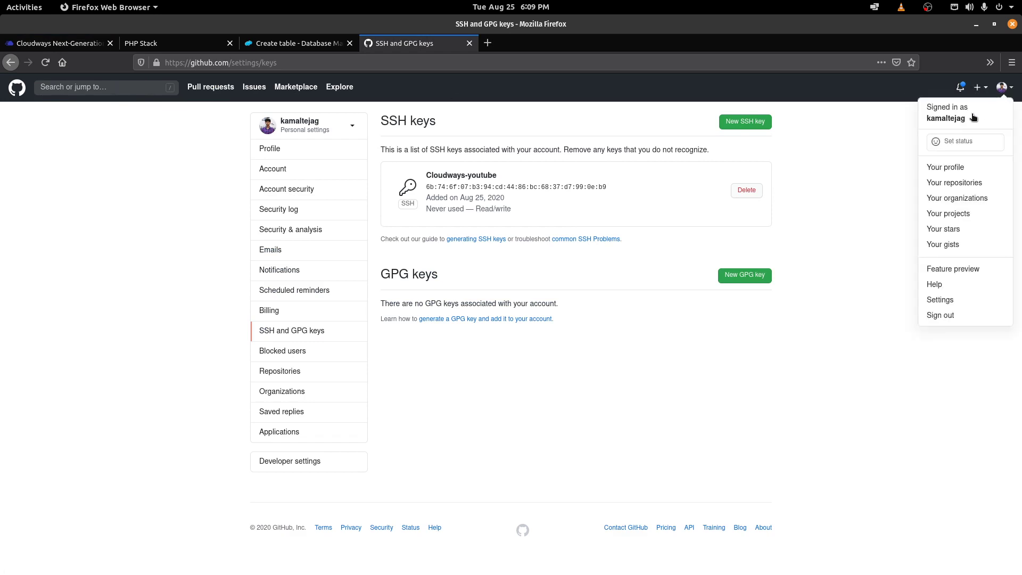
pyautogui.click(951, 196)
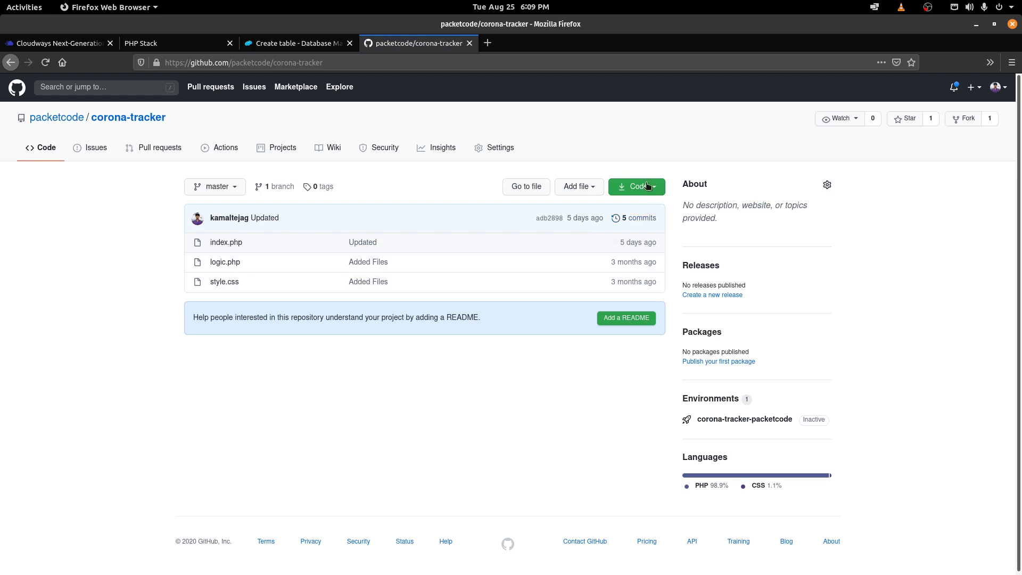
pyautogui.click(636, 190)
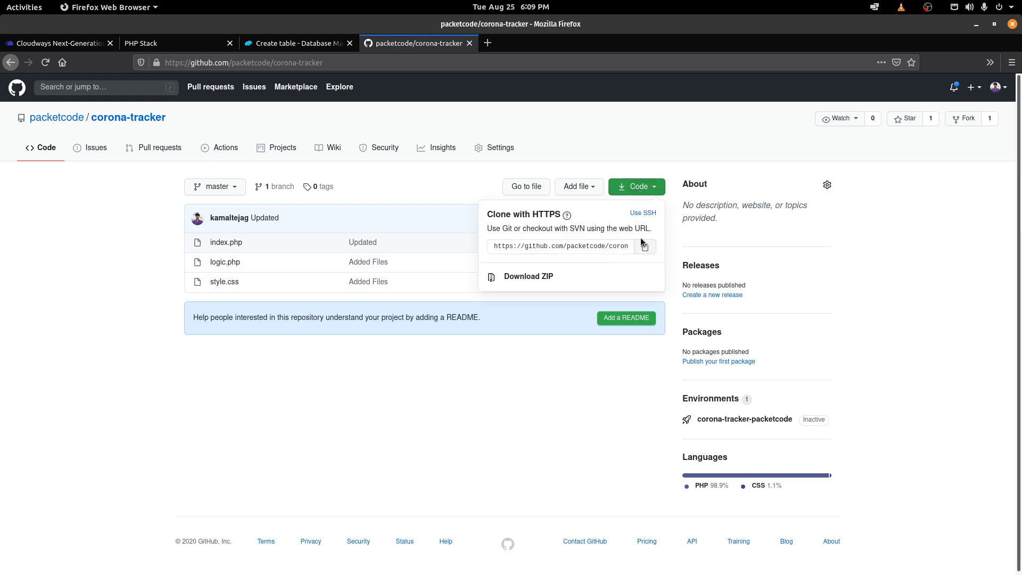
pyautogui.moveTo(495, 243); pyautogui.dragTo(647, 246)
pyautogui.click(606, 216)
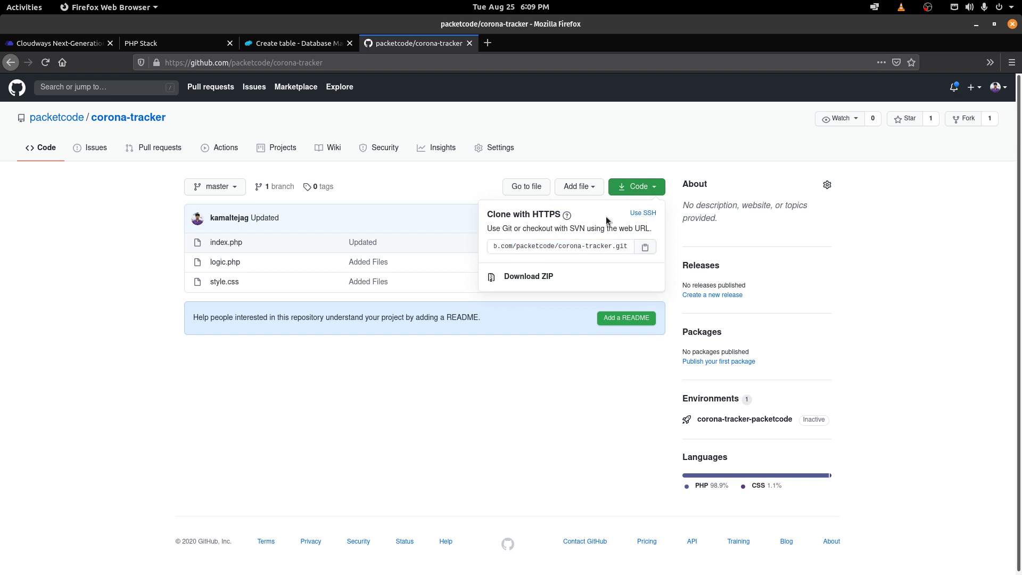
pyautogui.click(641, 216)
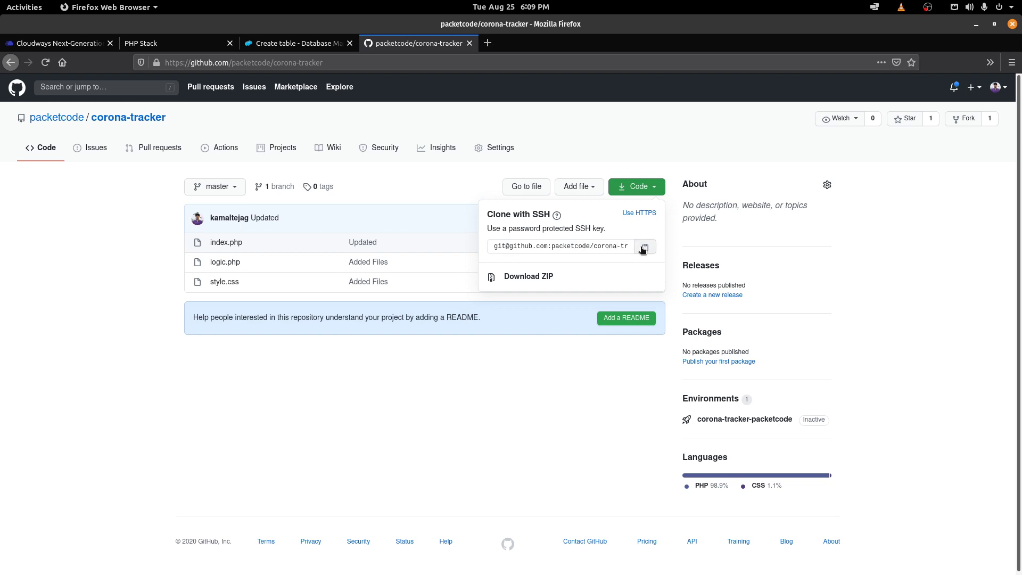
pyautogui.click(46, 45)
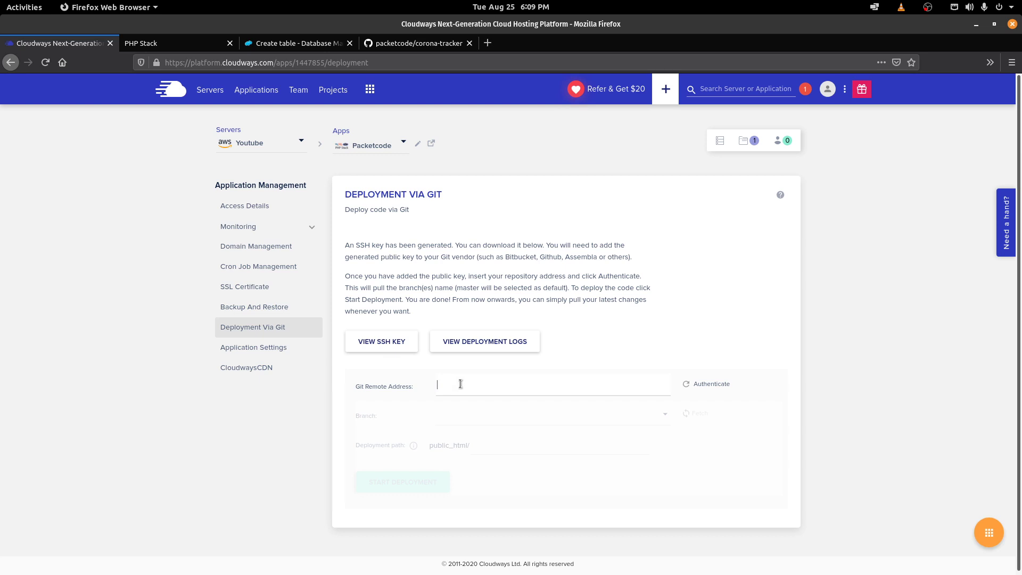
# Paste the SSH clone address as the Git remote and authenticate it
pyautogui.hotkey('ctrl', 'v')
pyautogui.moveTo(438, 384); pyautogui.dragTo(620, 385)
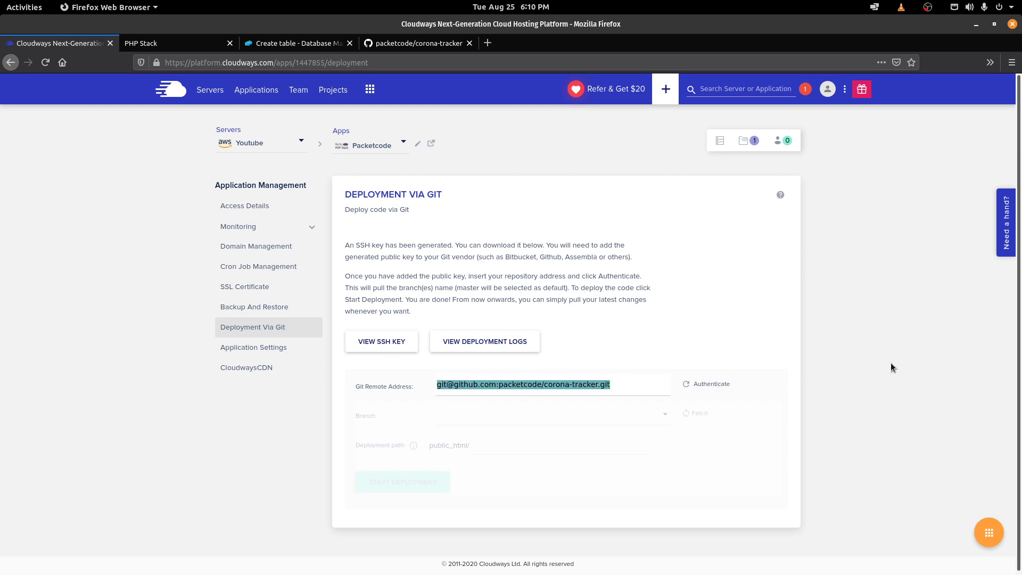
pyautogui.click(623, 384)
pyautogui.click(692, 384)
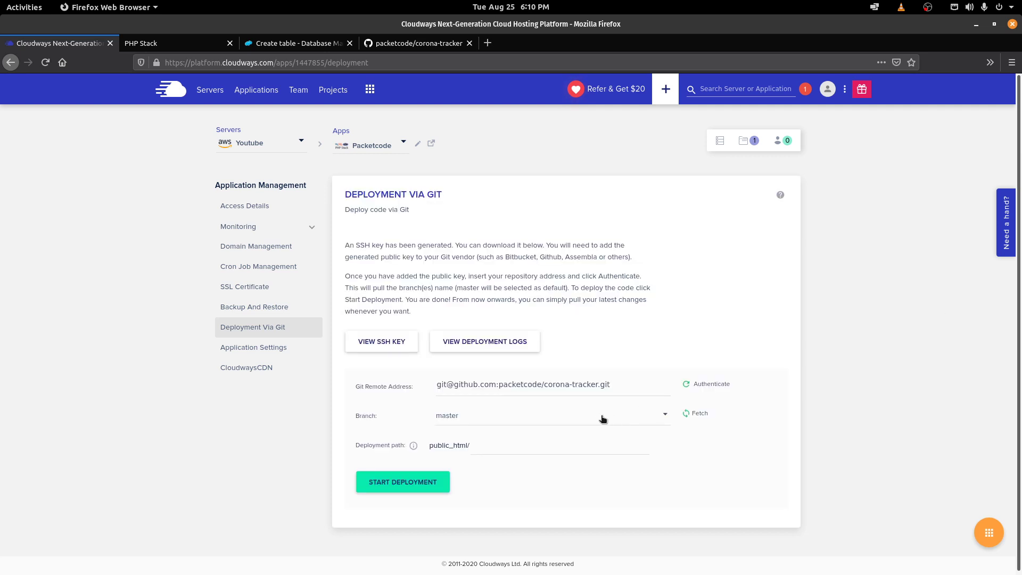
# Deploy the master branch into the public_html/ deployment path
pyautogui.click(603, 421)
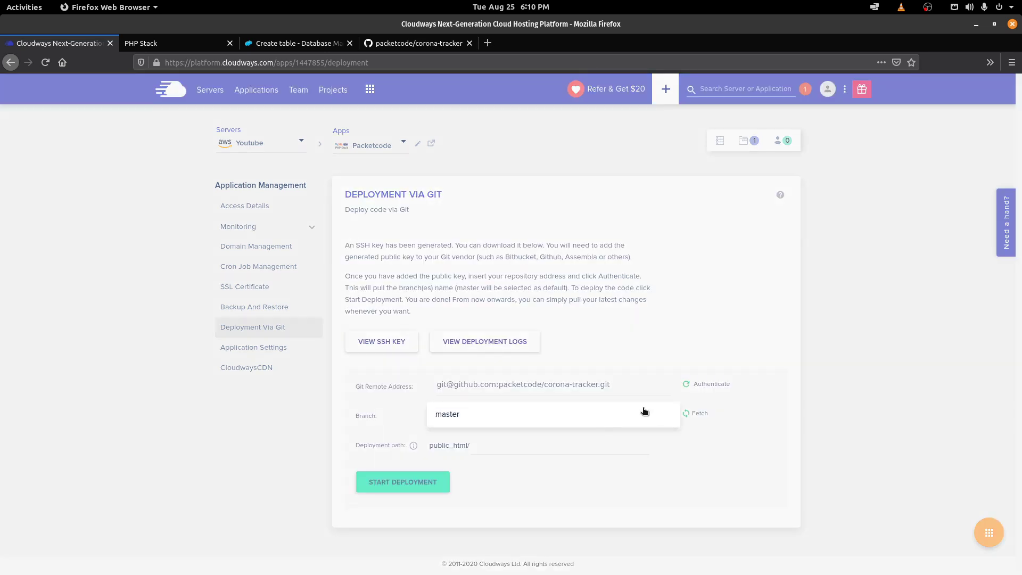
pyautogui.click(861, 427)
pyautogui.moveTo(434, 445); pyautogui.dragTo(476, 443)
pyautogui.click(491, 447)
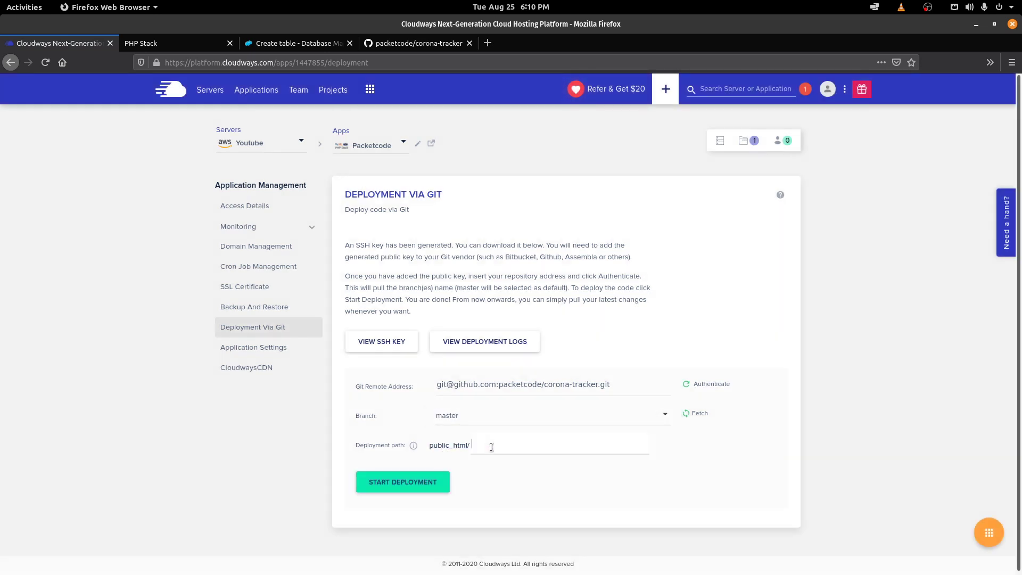
pyautogui.moveTo(426, 443); pyautogui.dragTo(470, 444)
pyautogui.click(479, 444)
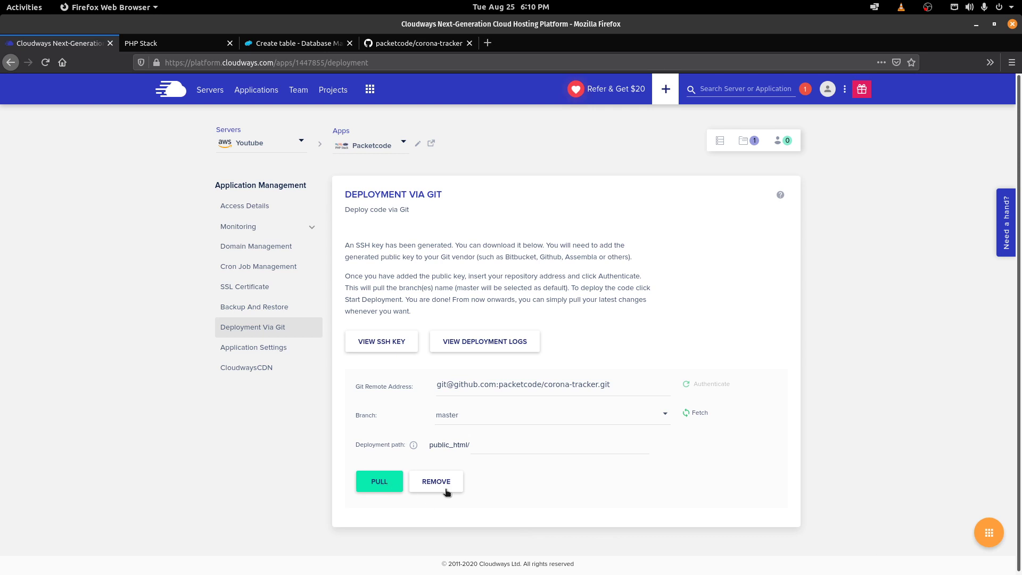
pyautogui.click(410, 44)
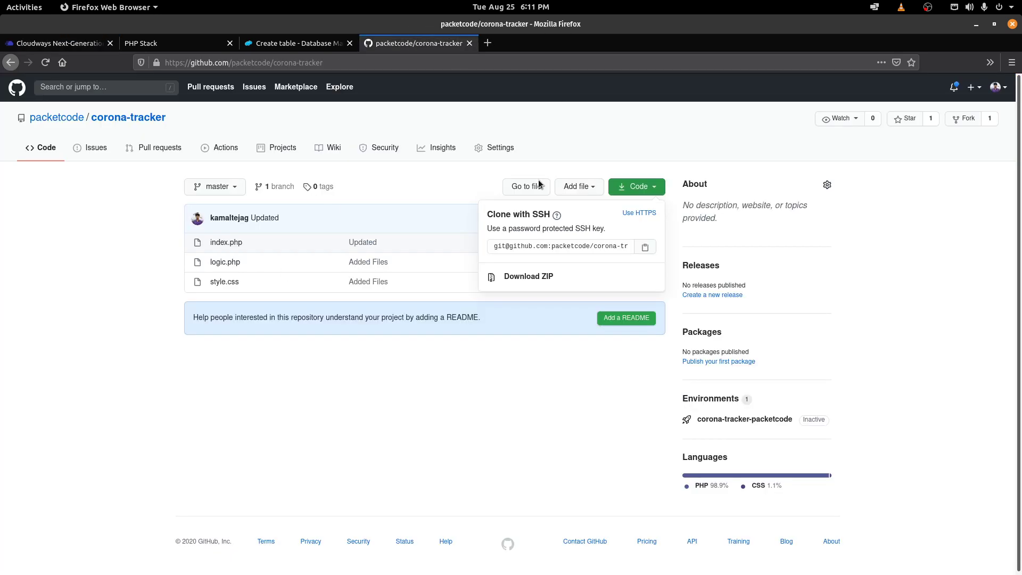
# Leave GitHub and bring up the application's live site tab, still showing the PHP Stack starter page
pyautogui.click(435, 416)
pyautogui.click(59, 44)
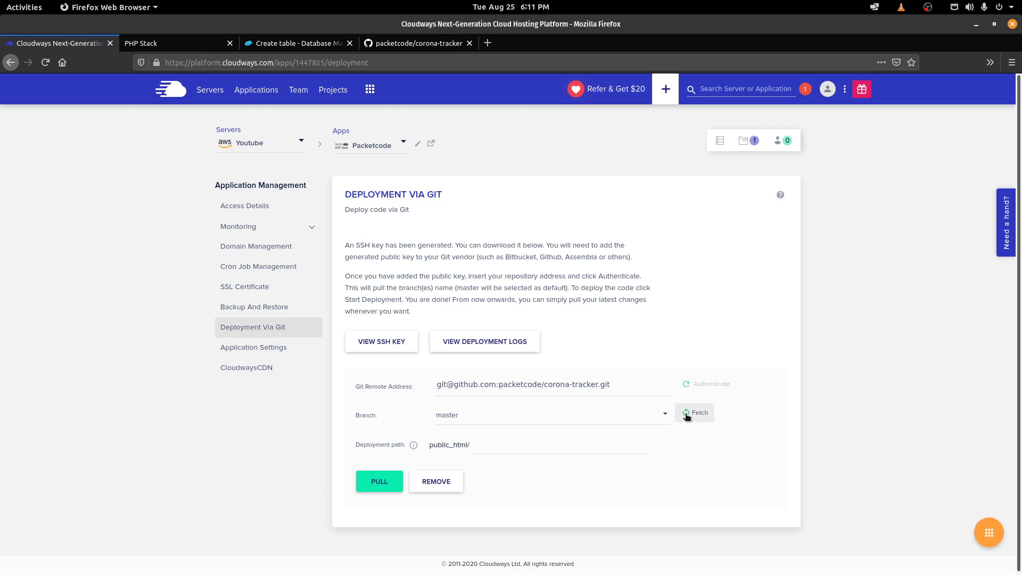
pyautogui.click(189, 45)
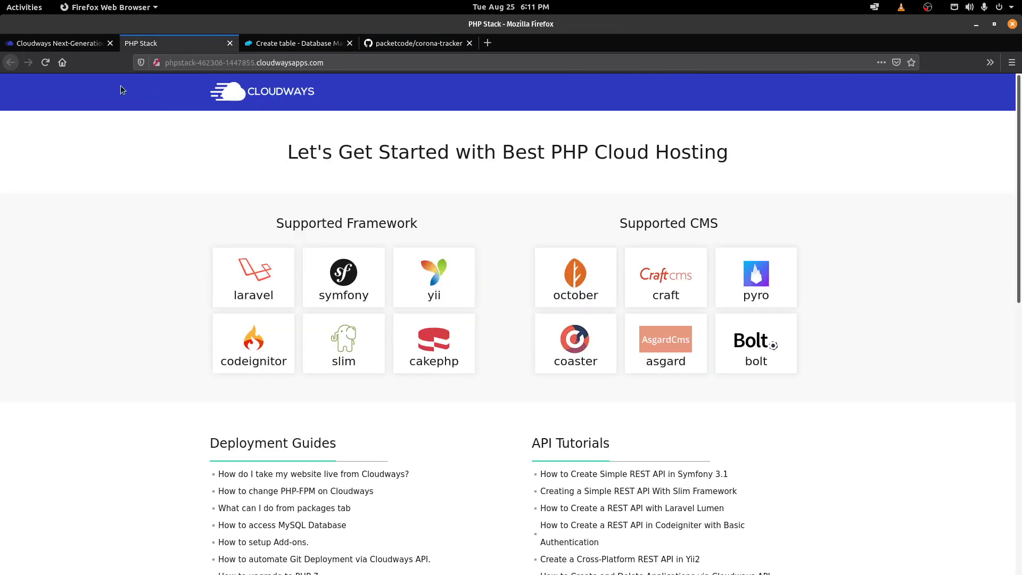
# Reload the live site so it serves the Covid-19 Tracker with per-country case tables
pyautogui.click(45, 68)
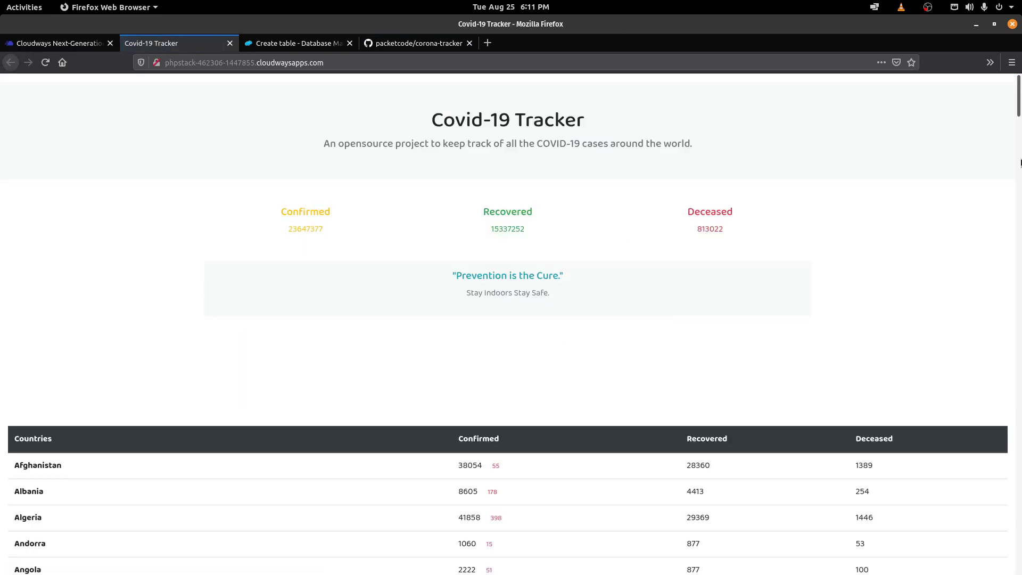
pyautogui.moveTo(1018, 99)
pyautogui.mouseDown()
pyautogui.moveTo(1018, 553)
pyautogui.moveTo(1017, 98)
pyautogui.mouseUp()
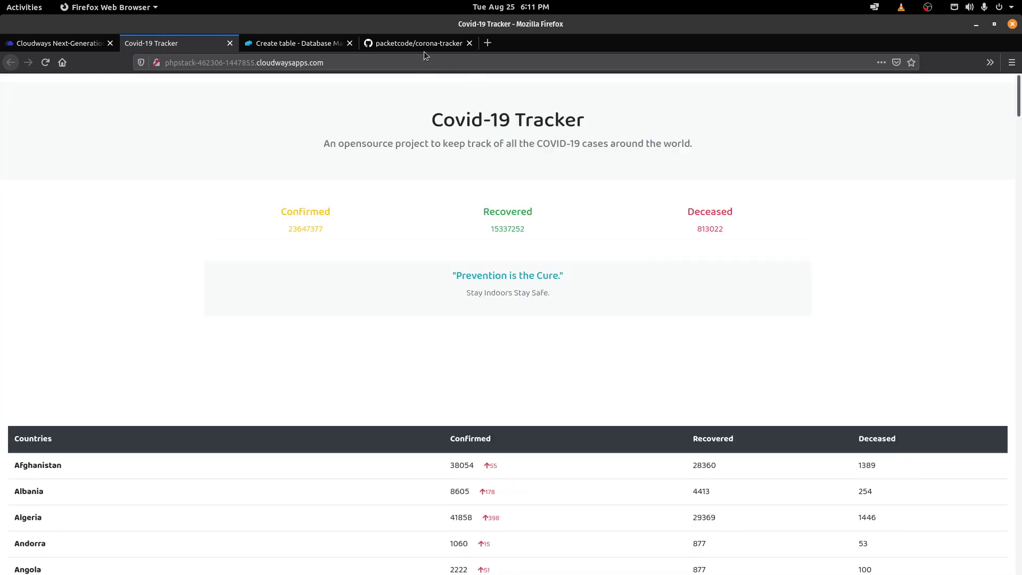
pyautogui.click(420, 43)
pyautogui.click(166, 44)
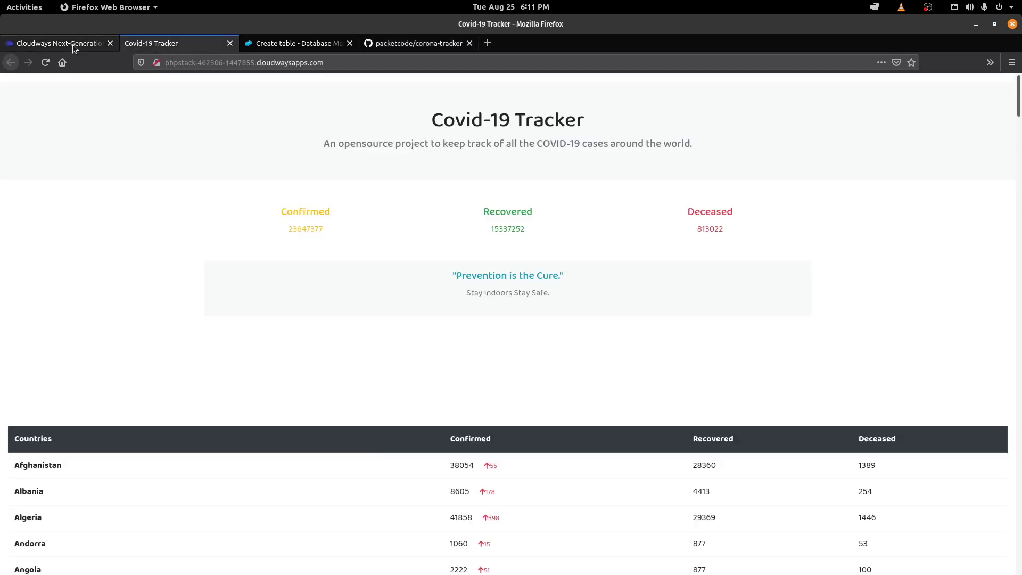
pyautogui.click(72, 44)
# Run ls in public_html to list index.php, logic.php and style.css instead of the single earlier file
pyautogui.click(16, 91)
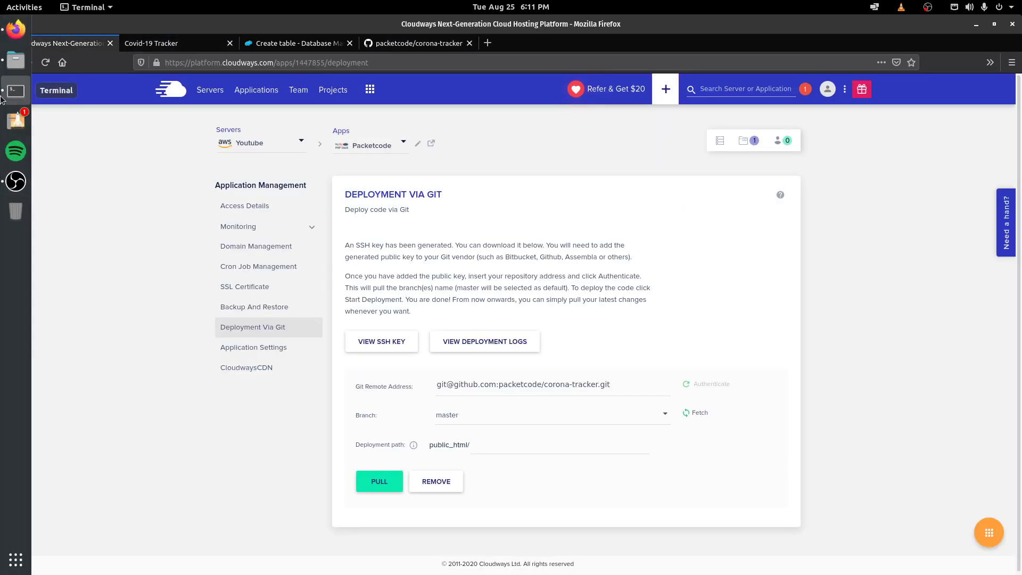
pyautogui.write('ls')
pyautogui.press('Return')
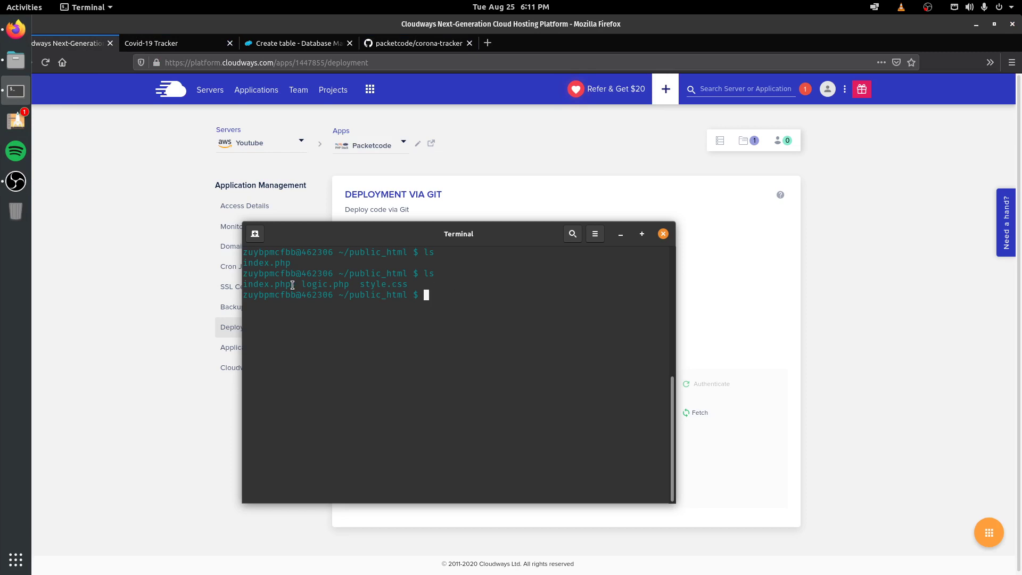
pyautogui.tripleClick(300, 261)
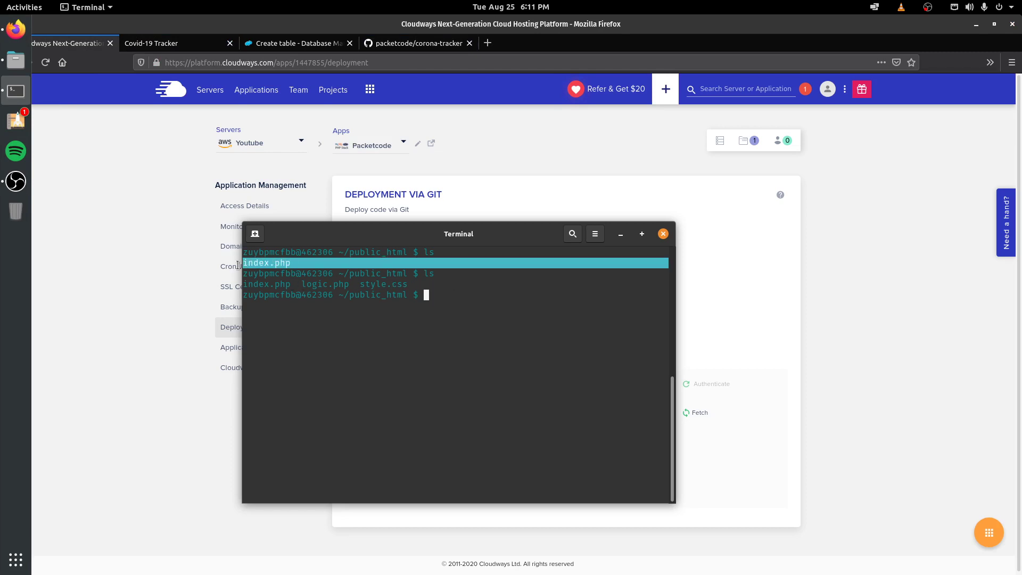
pyautogui.moveTo(416, 284); pyautogui.dragTo(249, 286)
# Check the listing against the corona-tracker repository files, then minimize the terminal
pyautogui.click(404, 45)
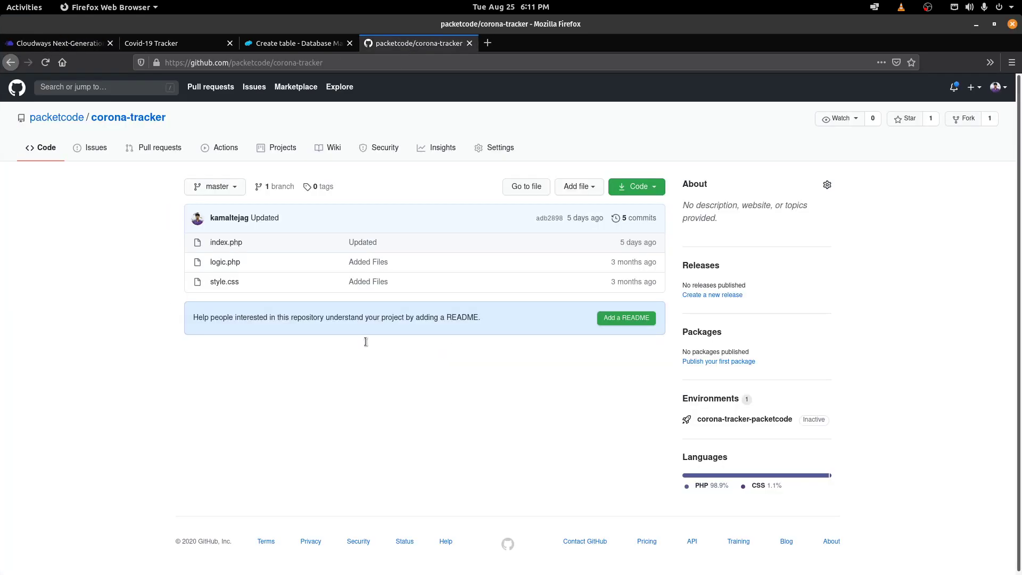
pyautogui.click(75, 43)
pyautogui.hotkey('alt', 'Tab')
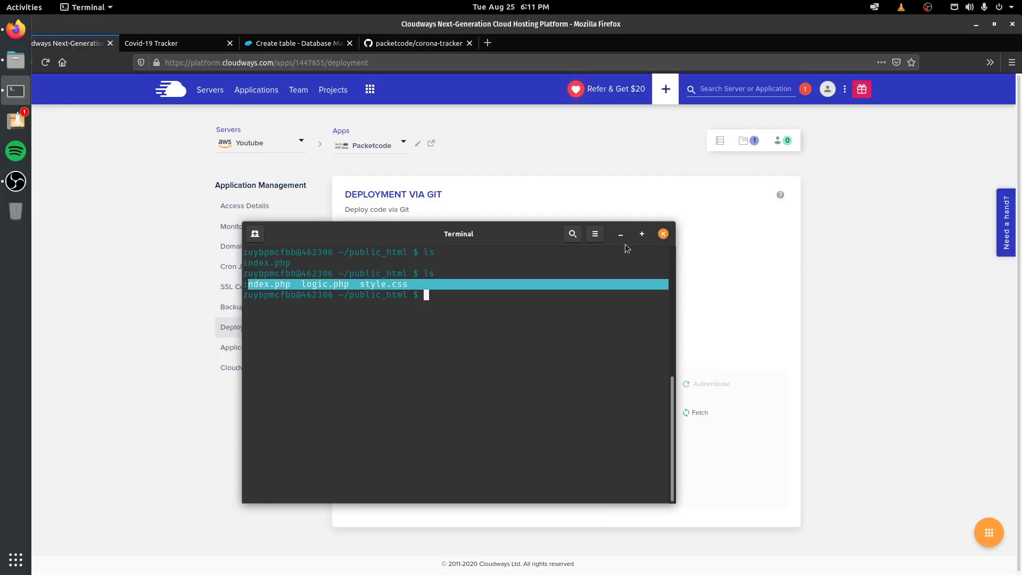
pyautogui.click(620, 234)
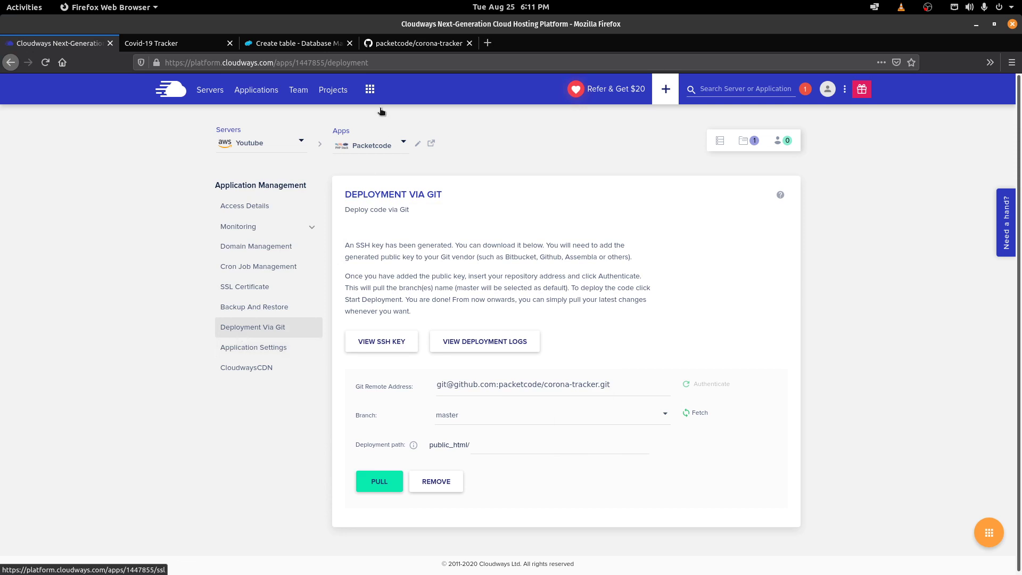
pyautogui.click(400, 49)
pyautogui.click(66, 47)
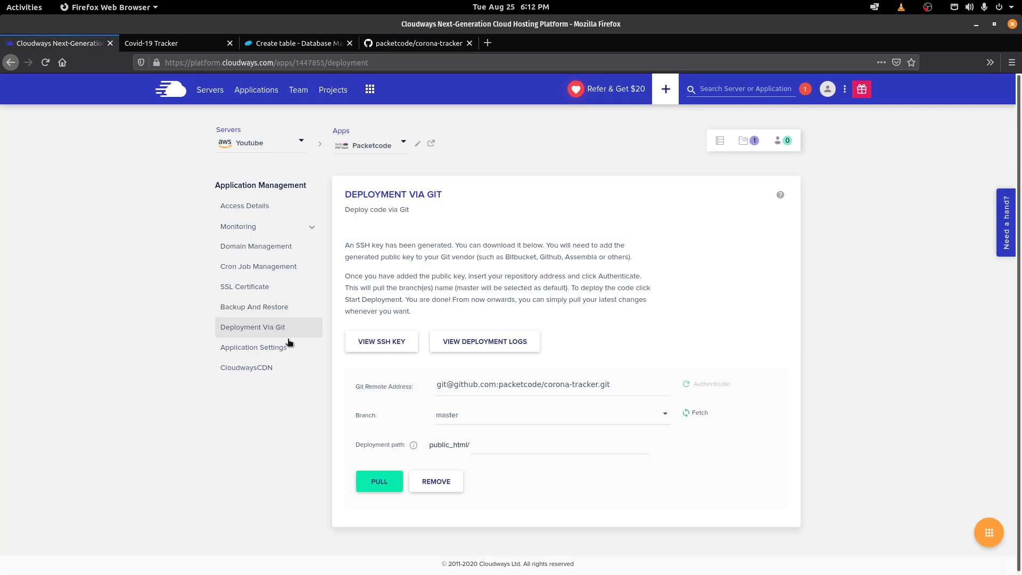
pyautogui.click(430, 46)
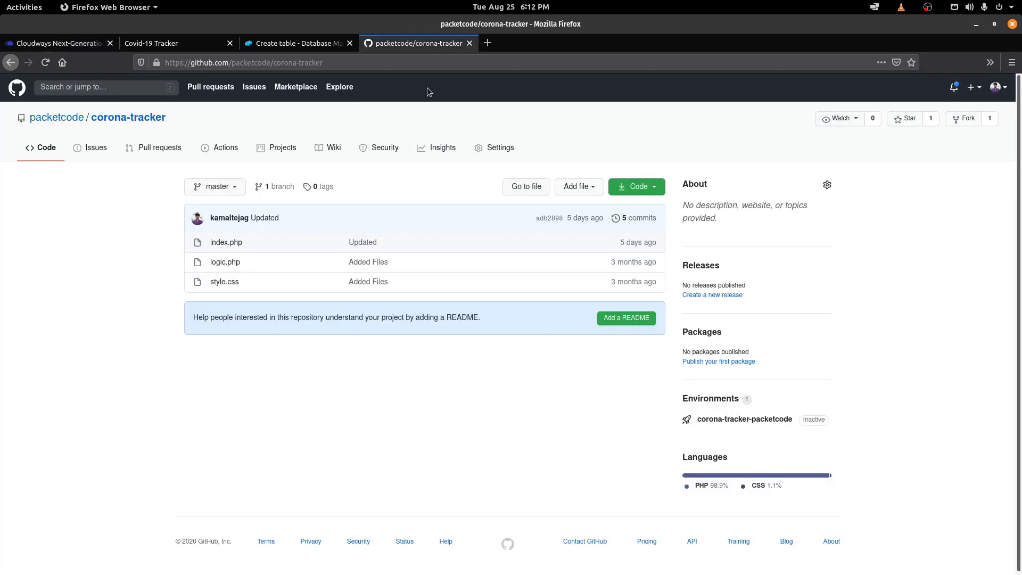
pyautogui.click(66, 43)
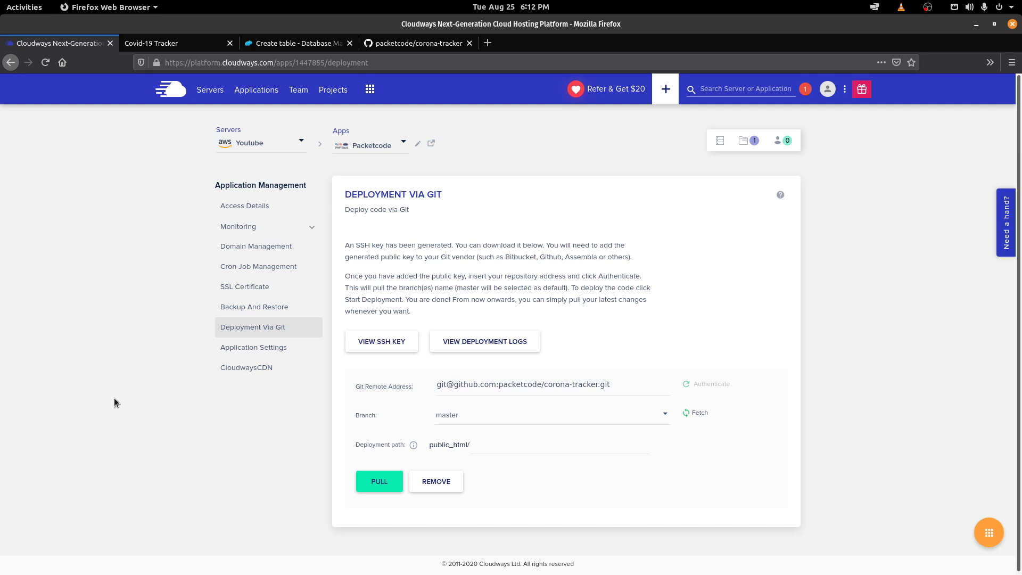
pyautogui.click(387, 47)
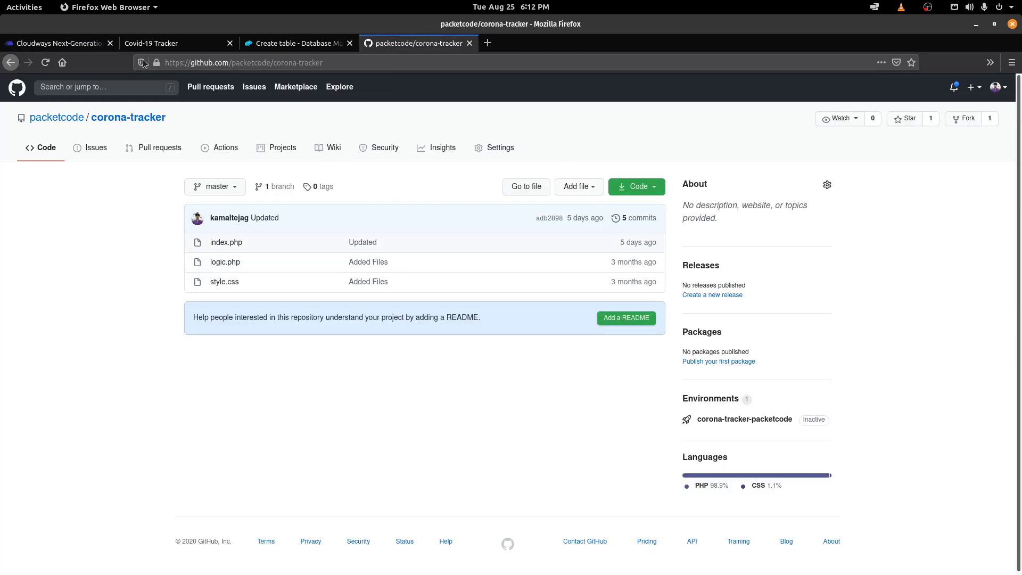
pyautogui.click(80, 43)
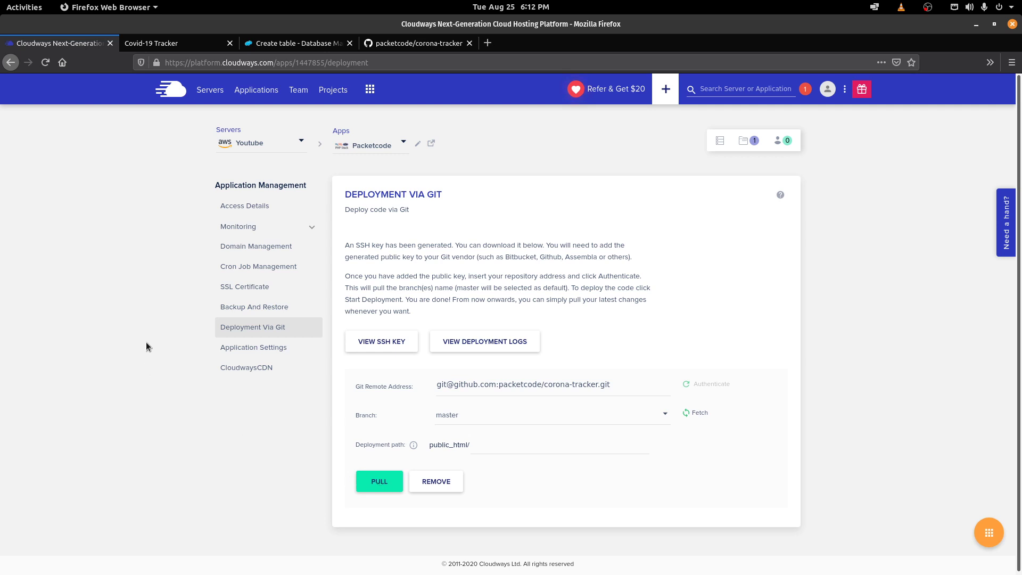
pyautogui.click(419, 44)
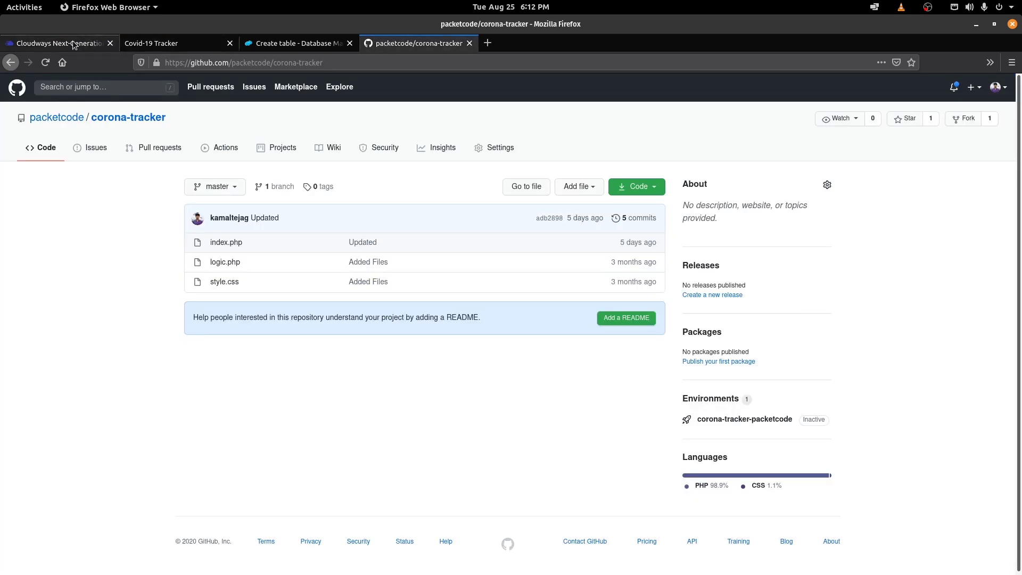
pyautogui.click(59, 43)
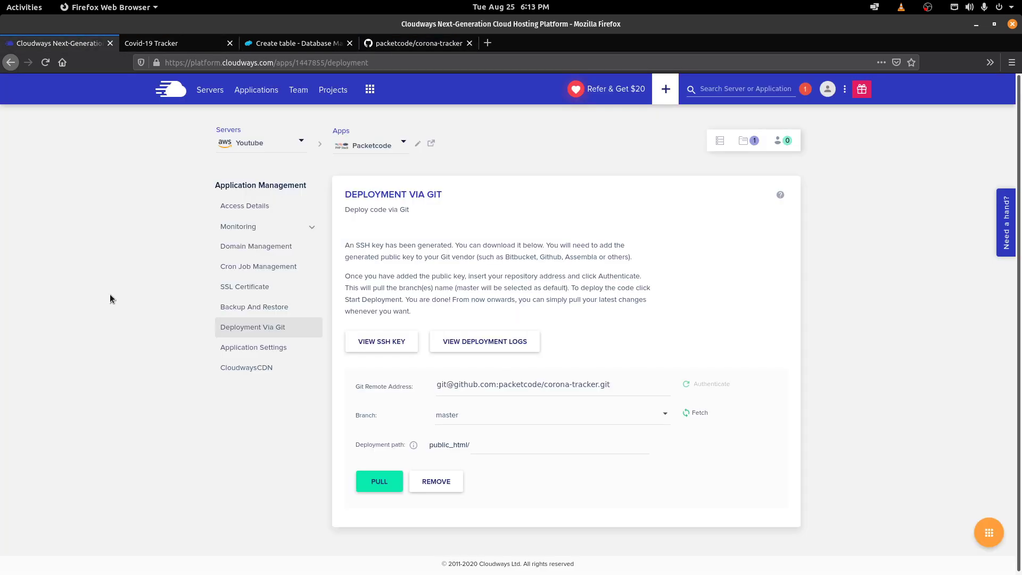